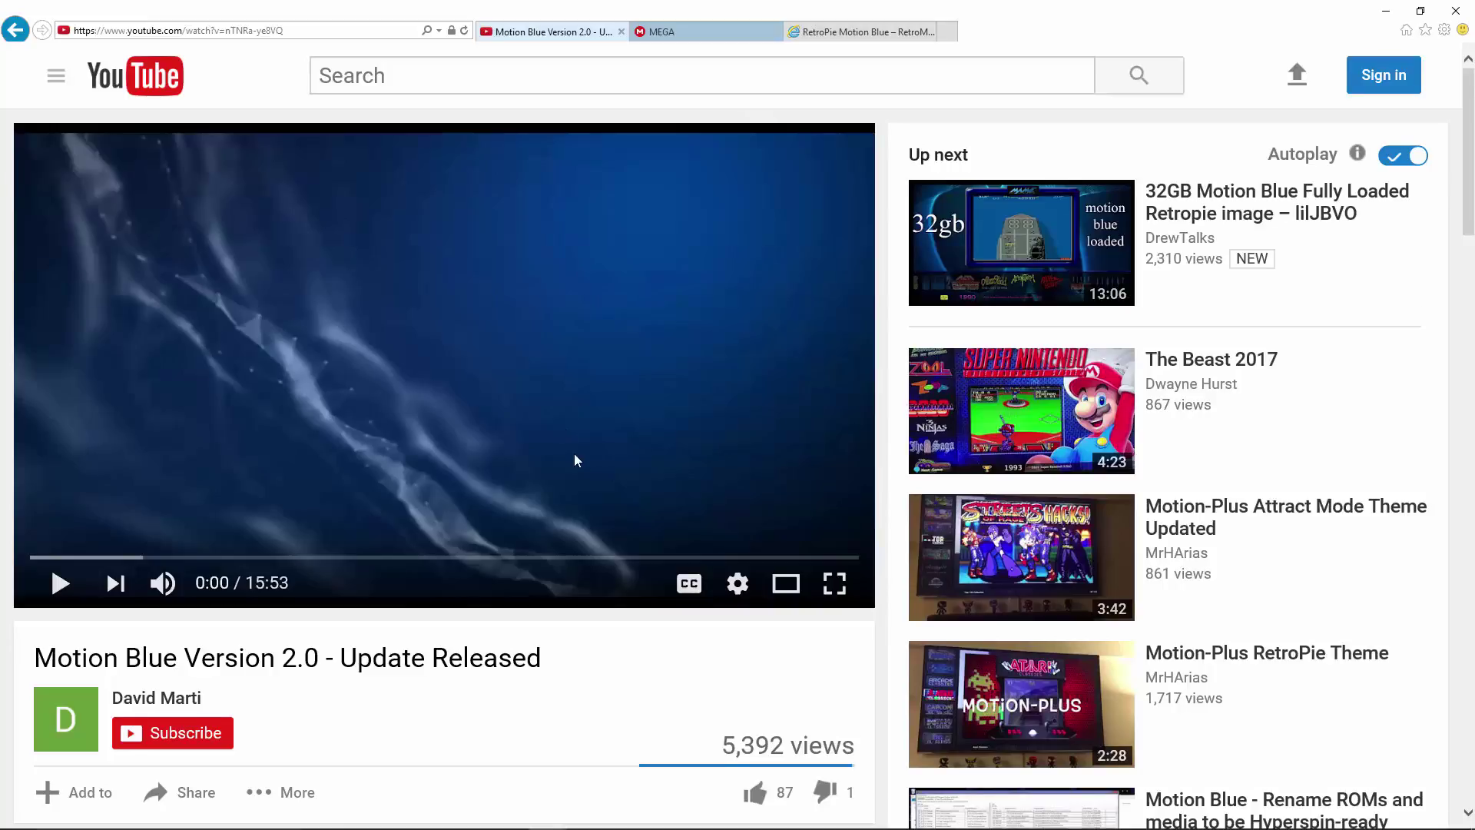
Highlight the Jan 18, 2017 publish date, then view the MEGA download page and Motion Blue article
scroll(579, 458, "down", 3)
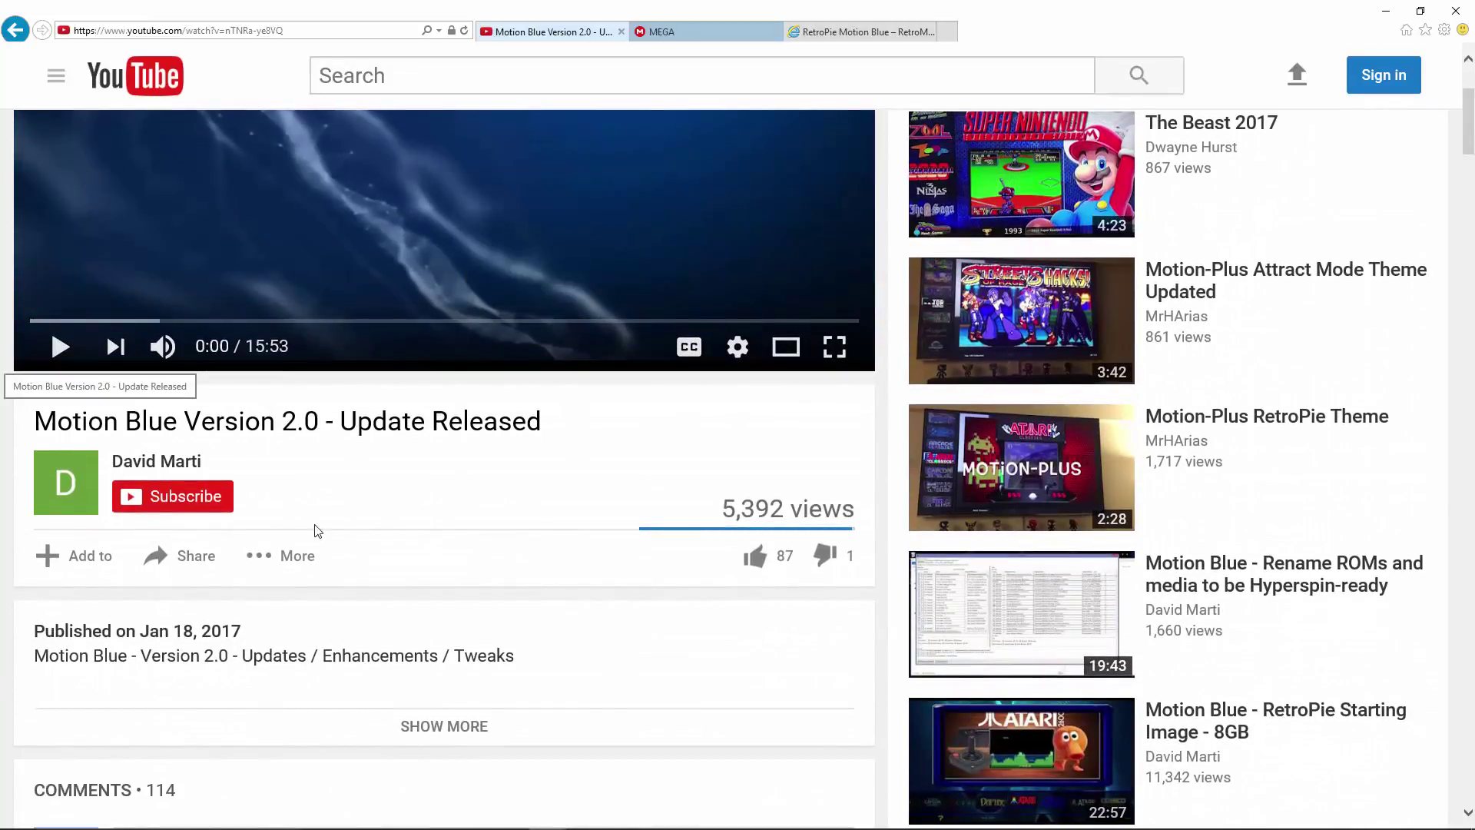
left_click_drag(141, 631, 303, 638)
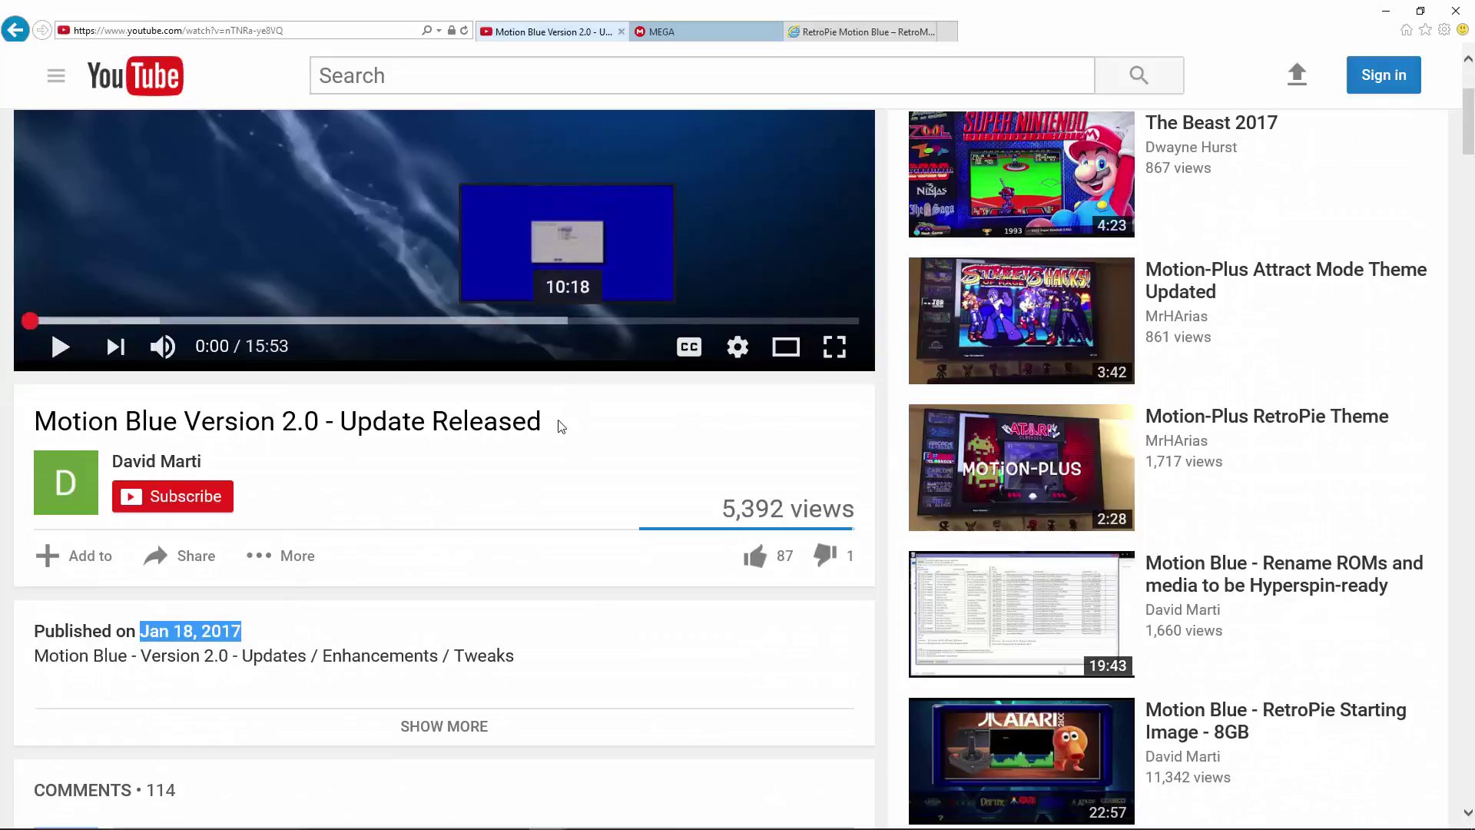
left_click(669, 32)
left_click(596, 32)
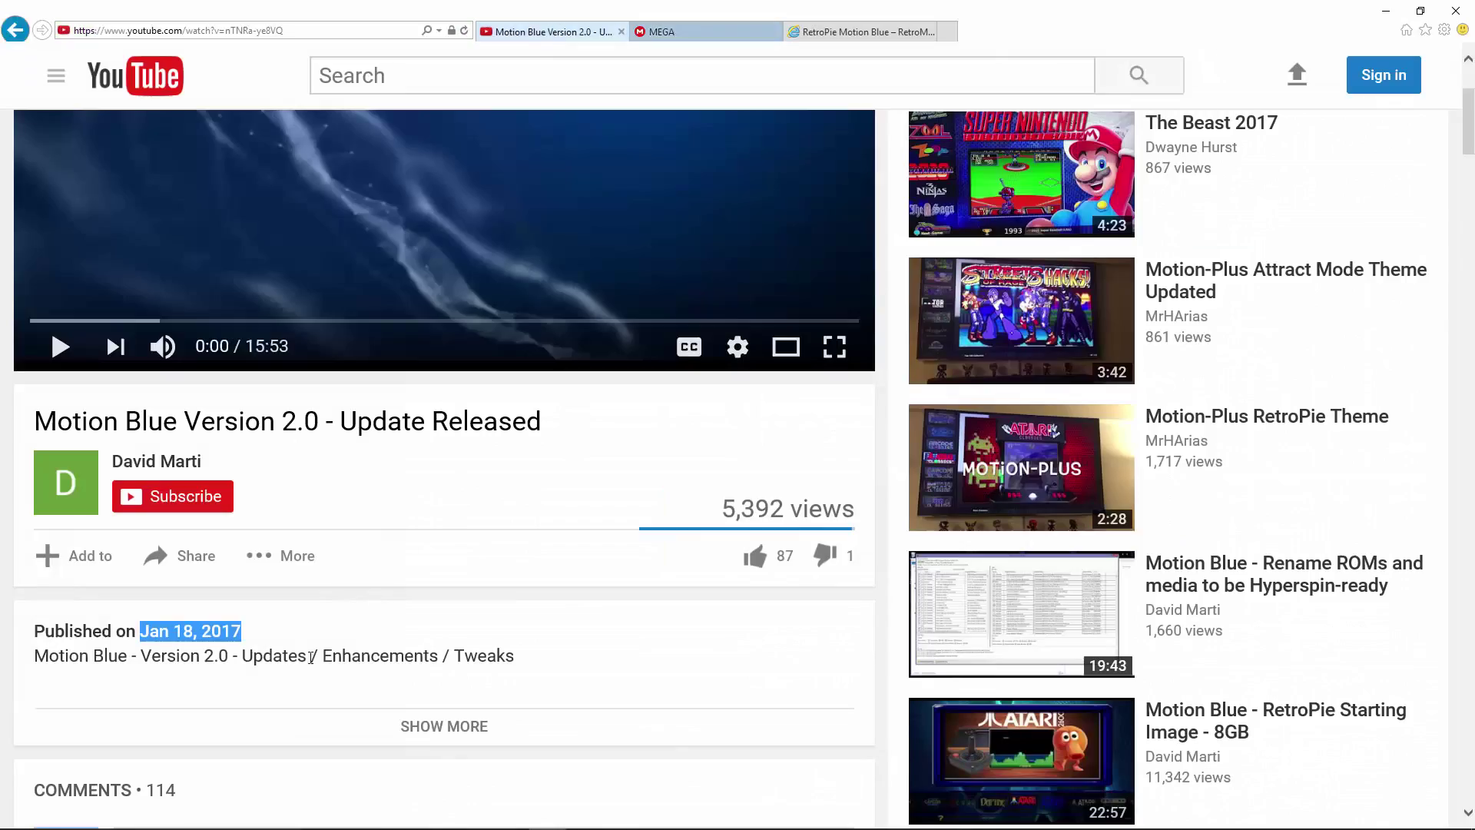
left_click(672, 32)
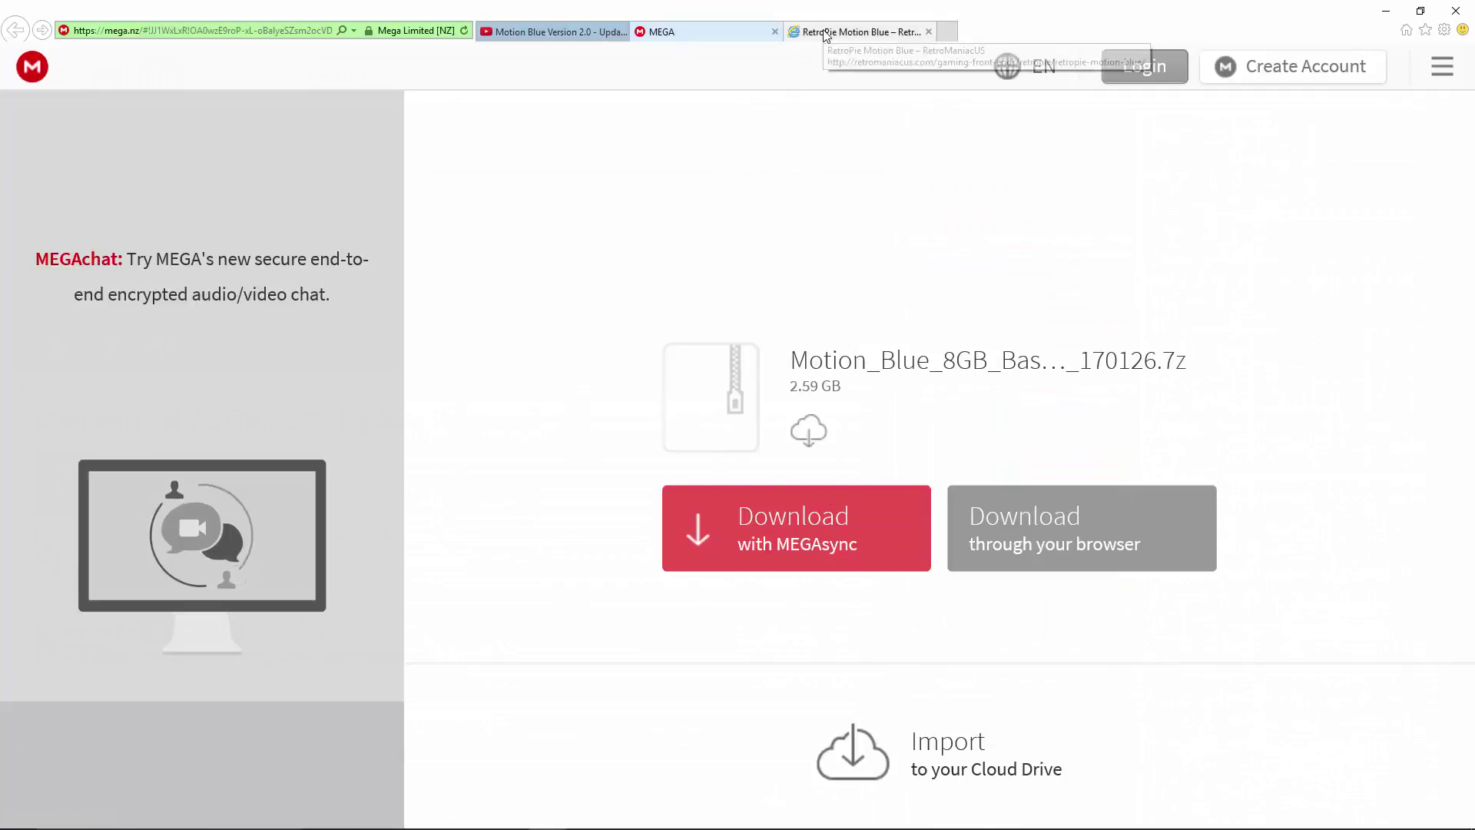
left_click(853, 31)
Scroll the Motion Blue article down to the PlayStation pack's Mirror Link
scroll(573, 491, "down", 9)
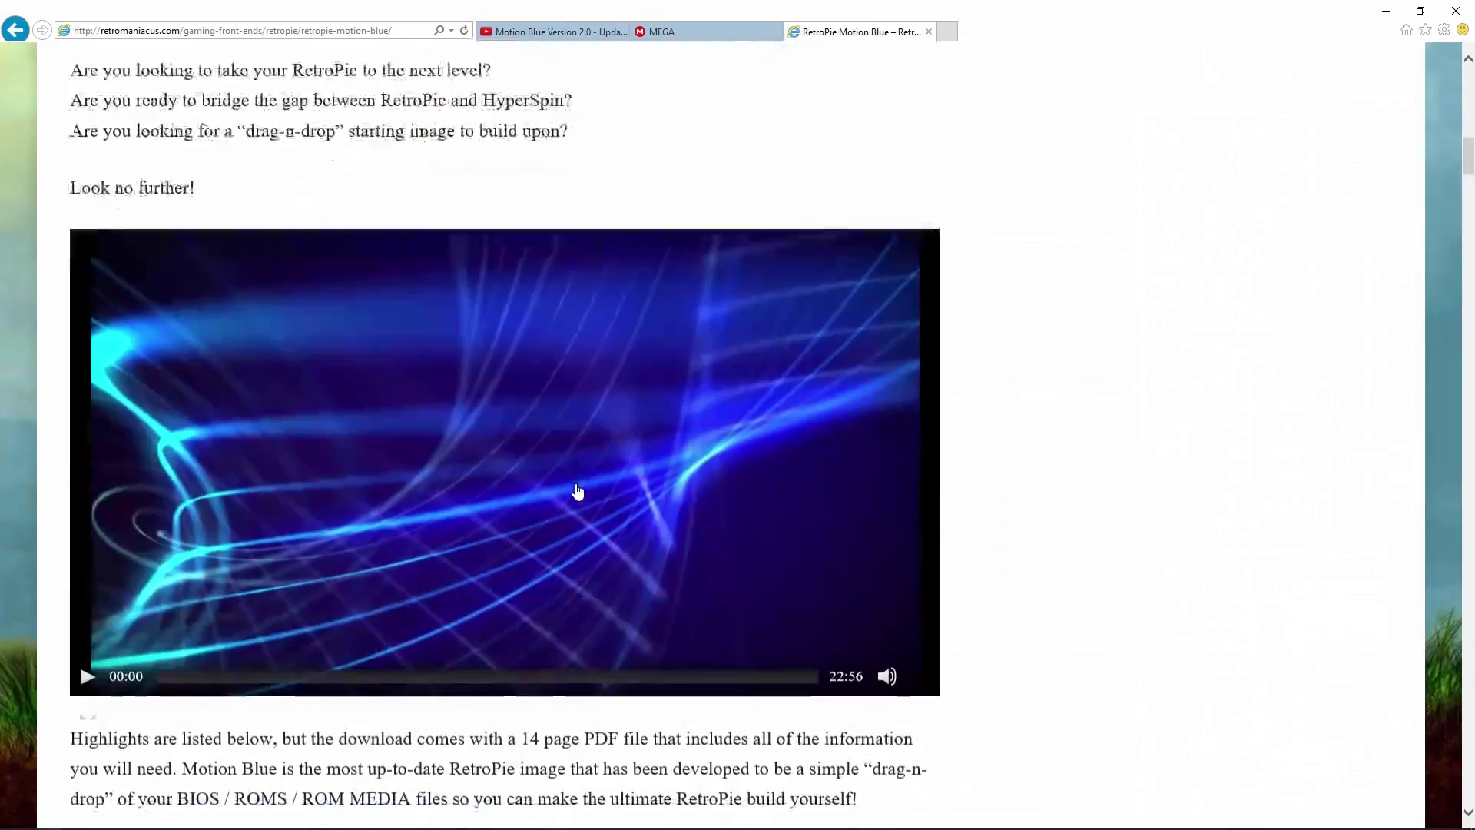
scroll(579, 491, "down", 3)
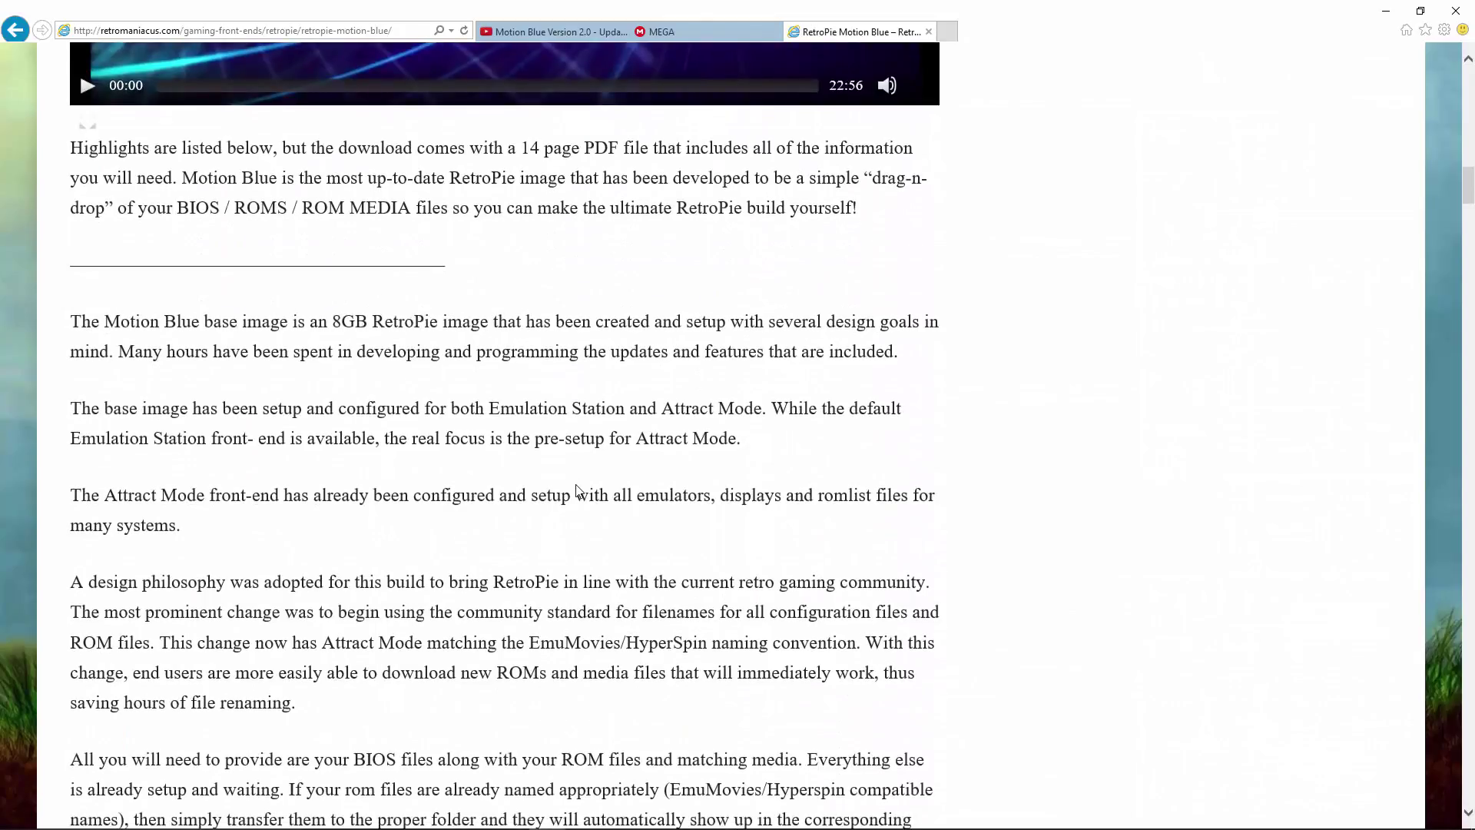
scroll(578, 490, "down", 20)
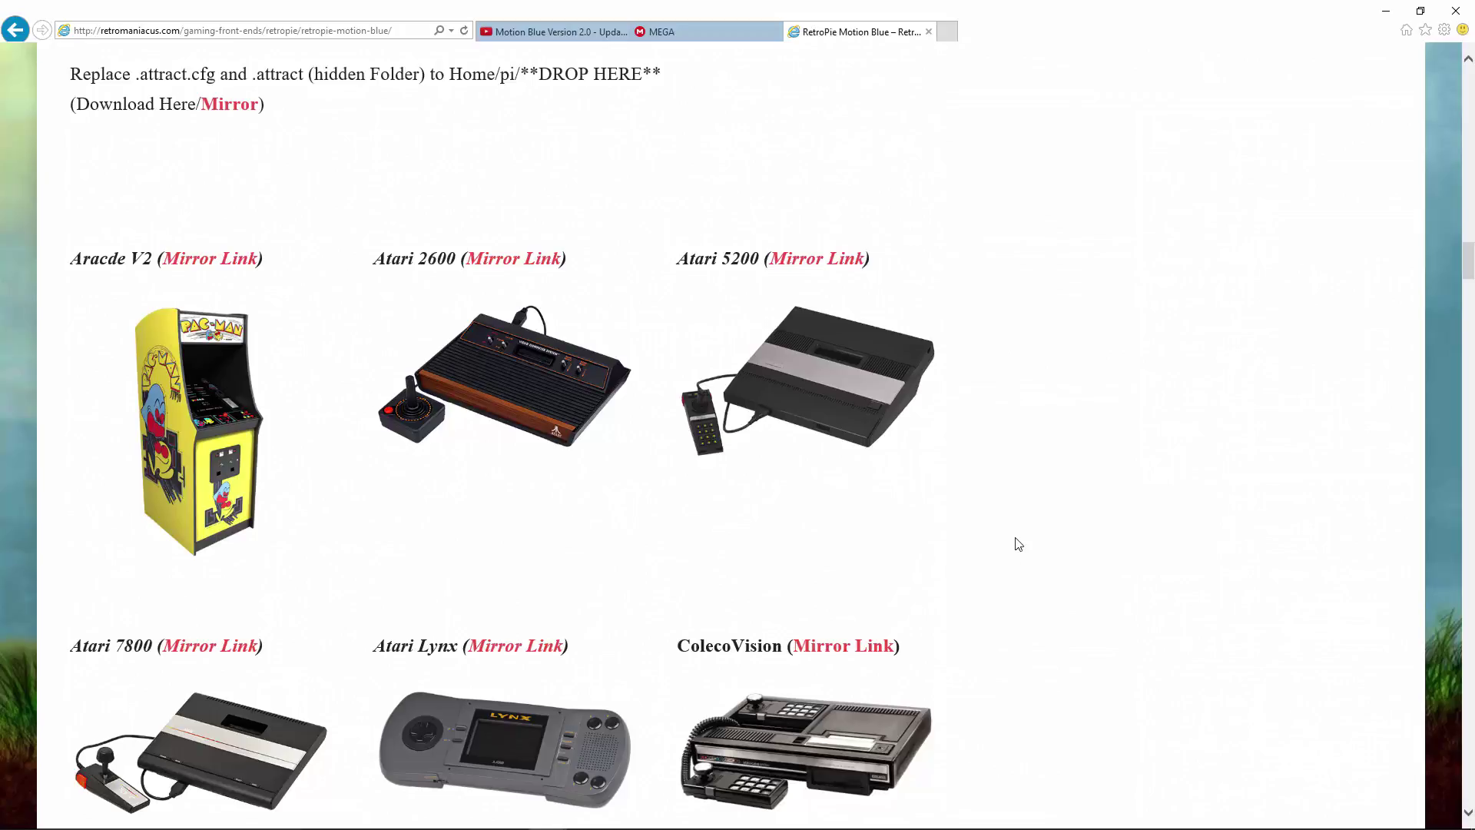
scroll(299, 369, "up", 9)
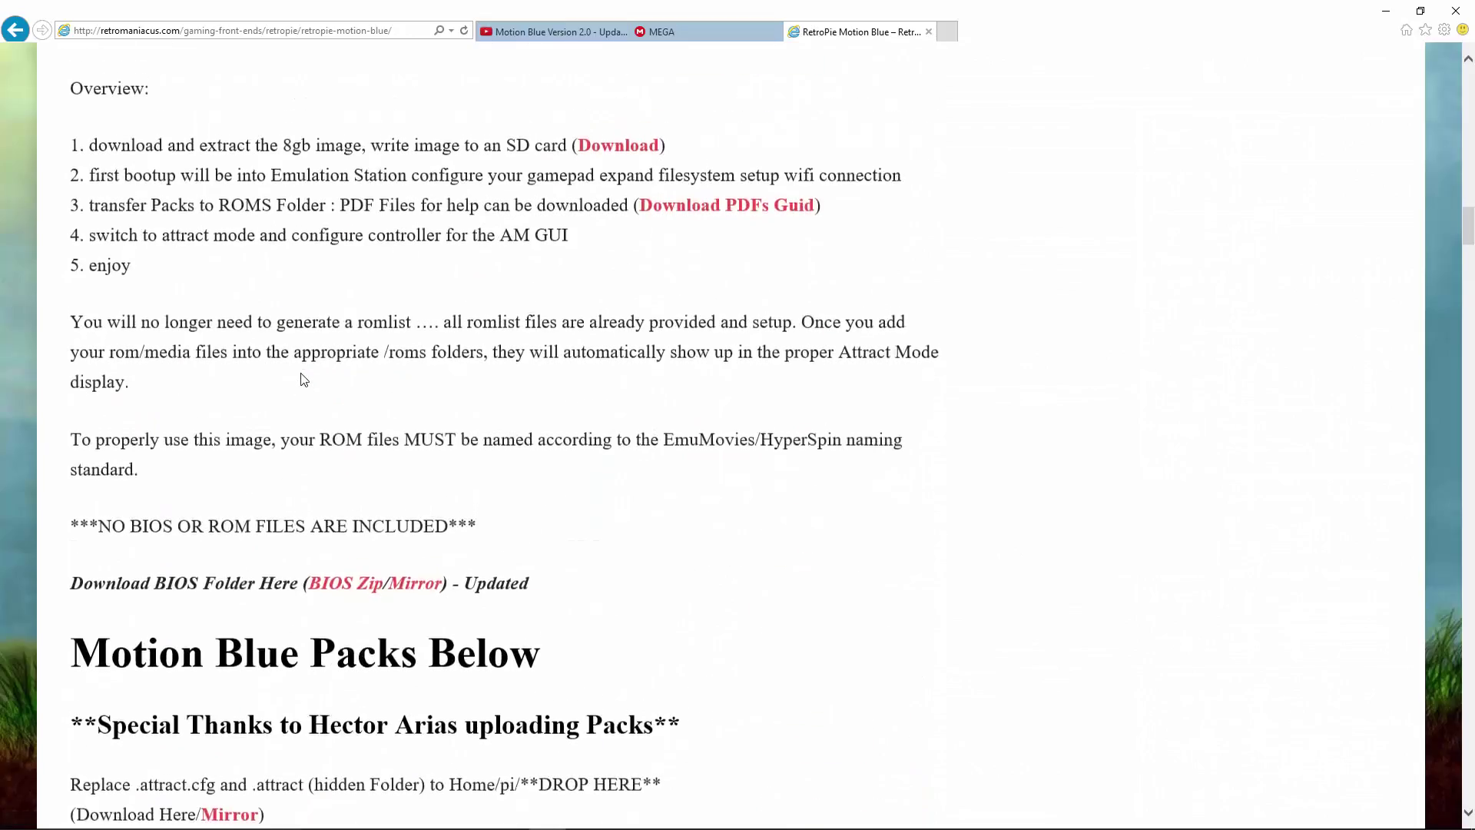
scroll(303, 378, "down", 6)
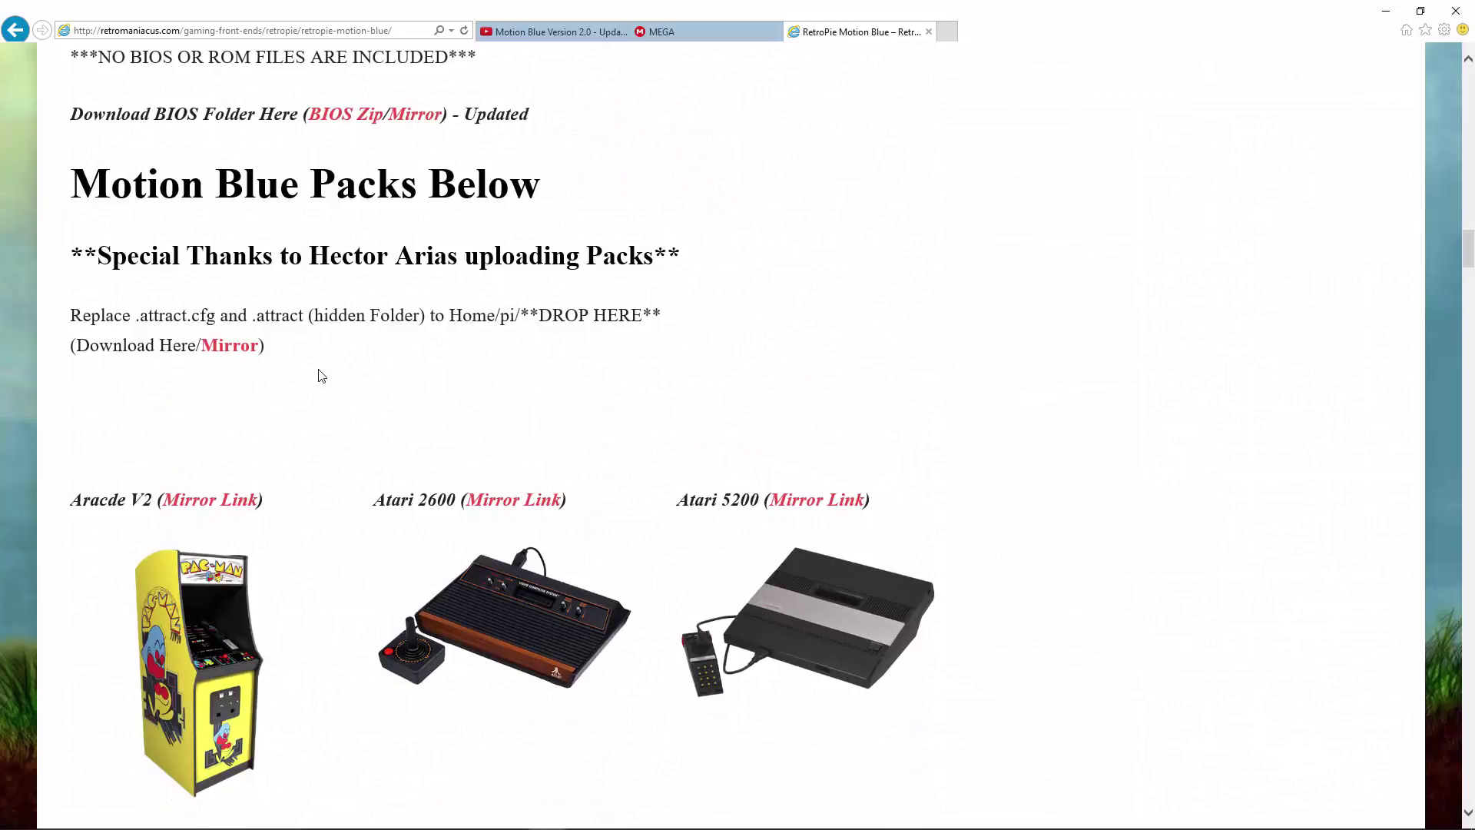
scroll(330, 461, "down", 3)
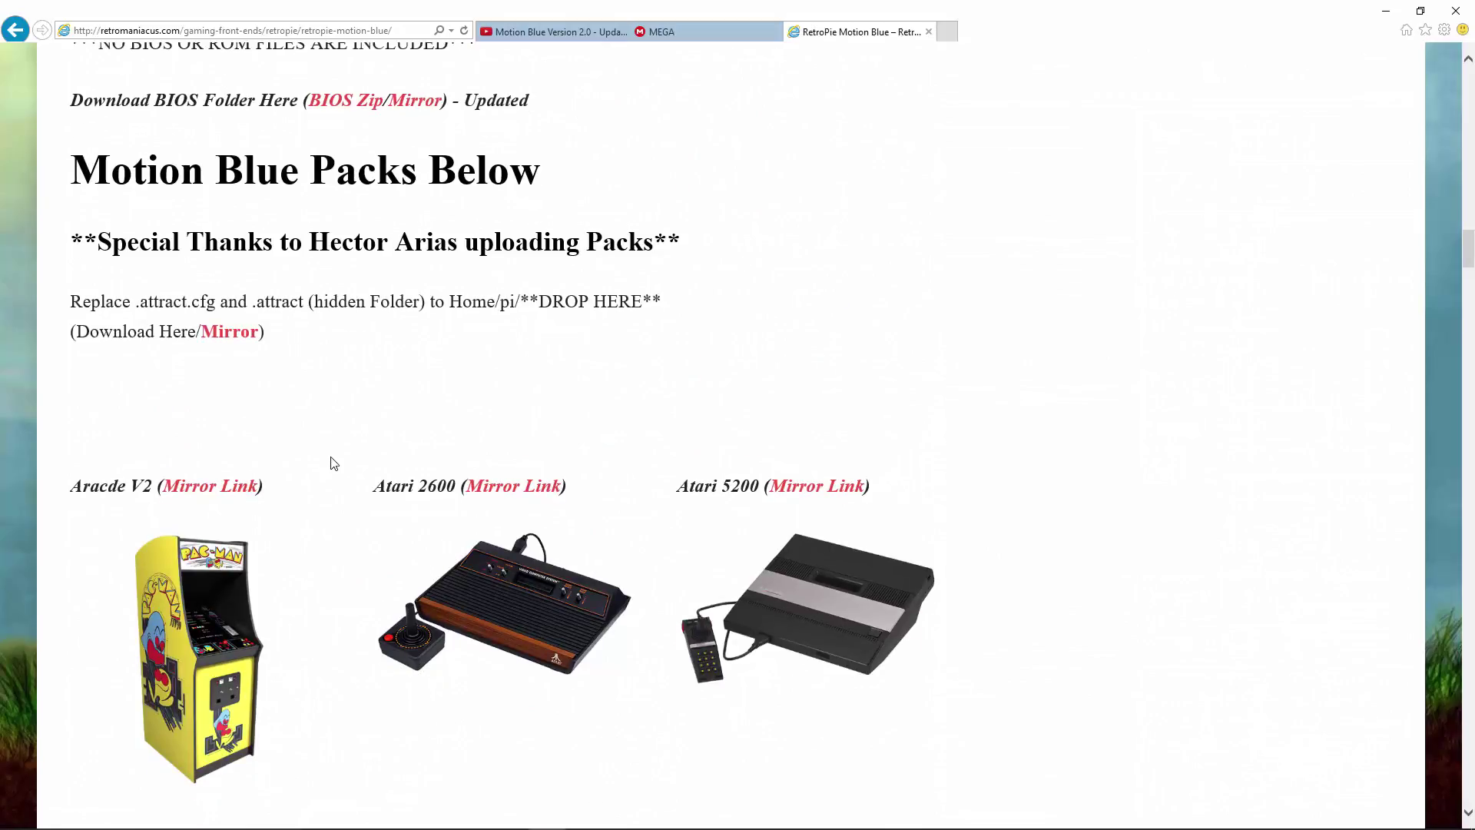
scroll(522, 478, "down", 13)
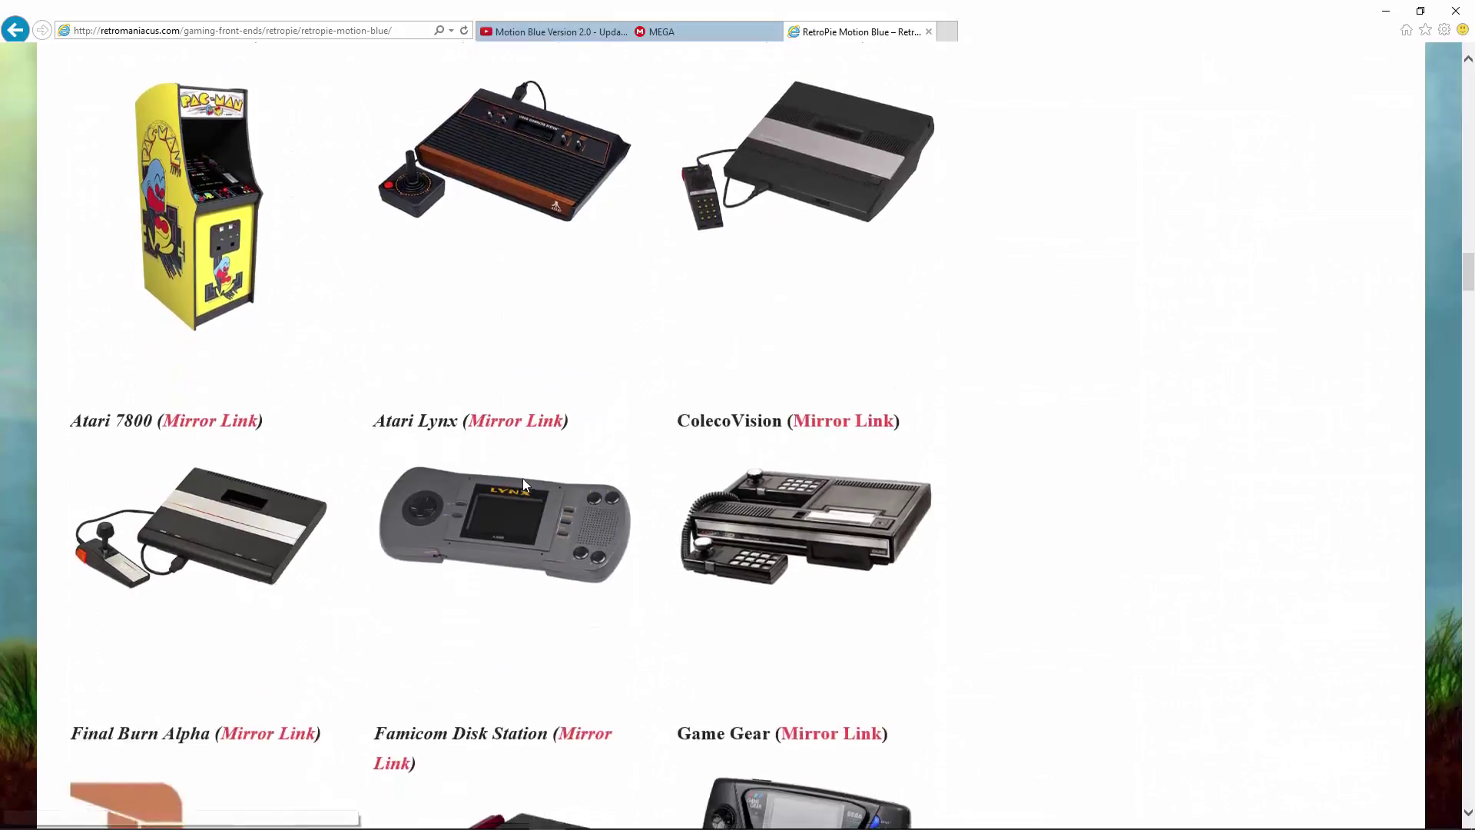
scroll(524, 486, "down", 20)
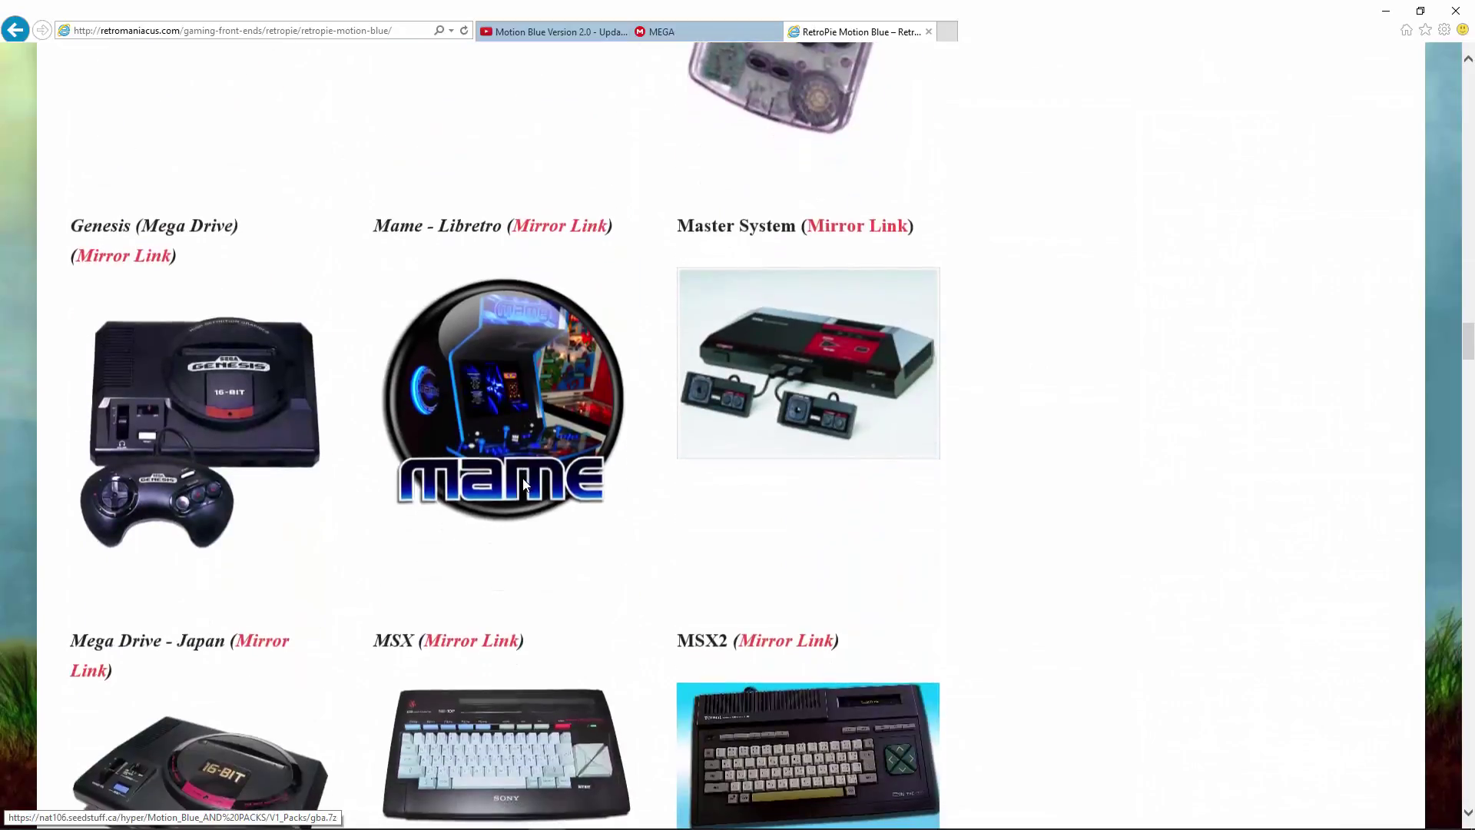
scroll(525, 486, "down", 4)
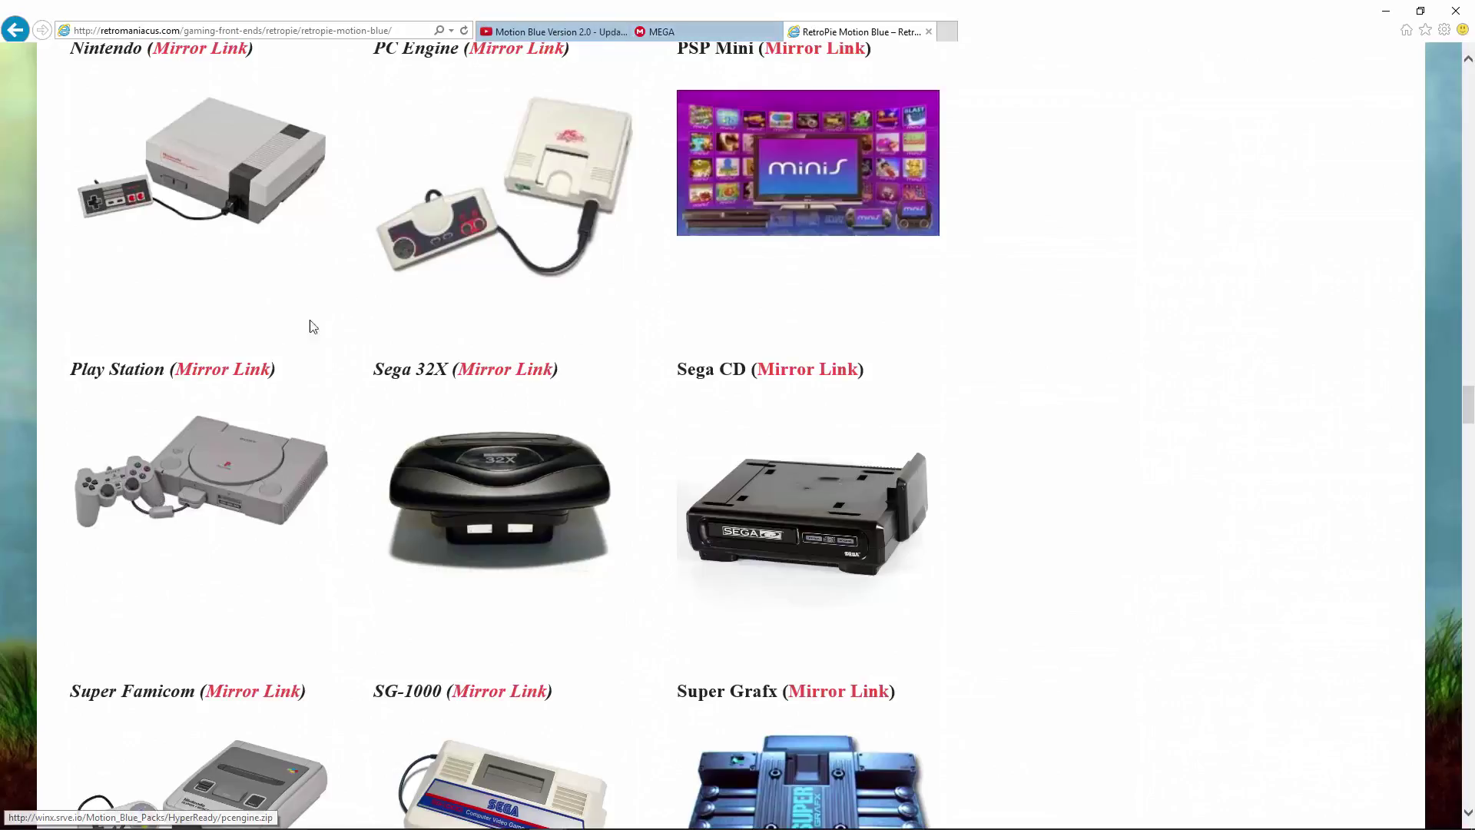
Close the browser with all its tabs, then launch SDFormatter and exit it unused
left_click(1459, 8)
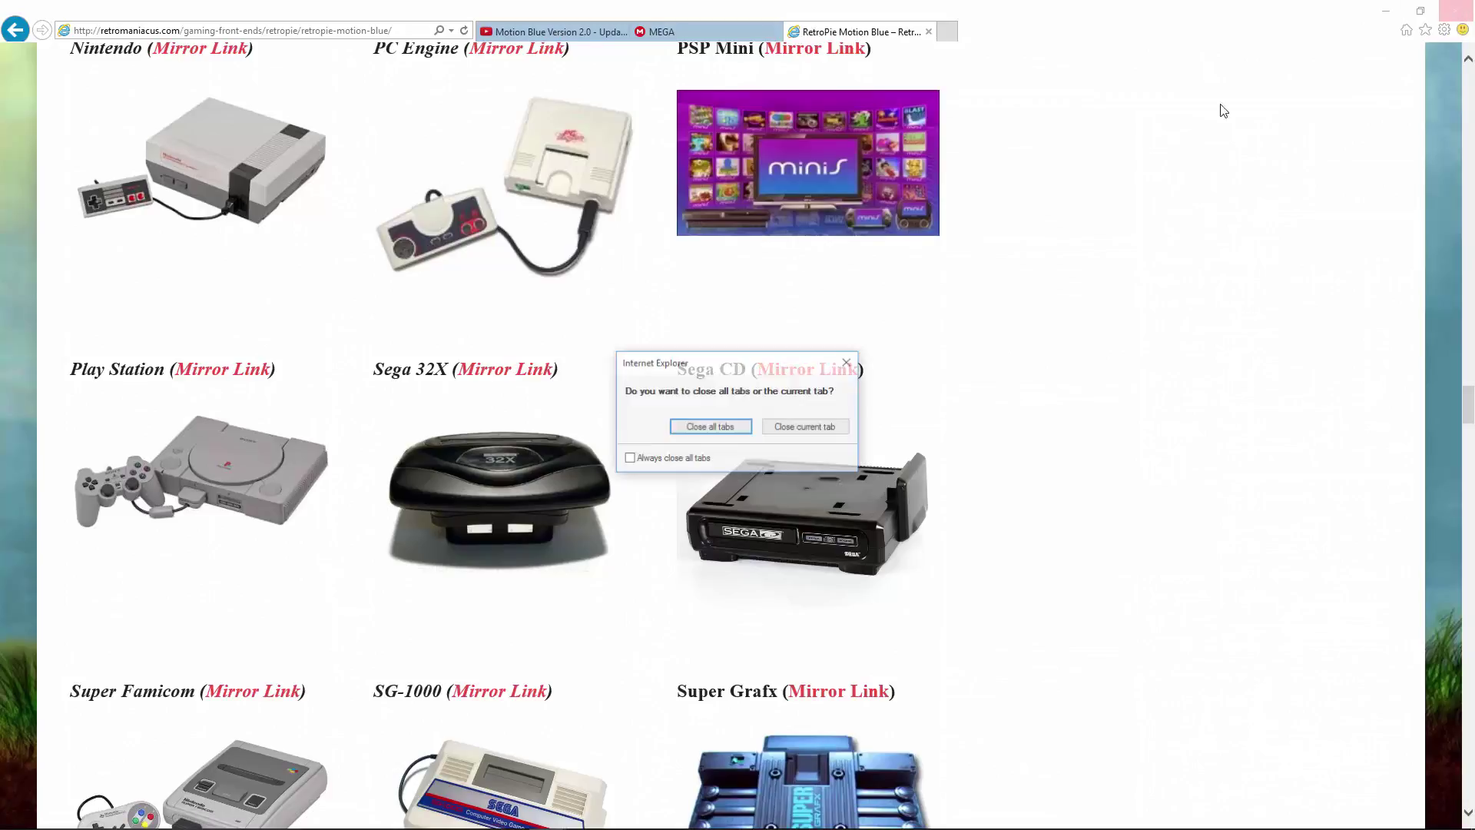
left_click(679, 422)
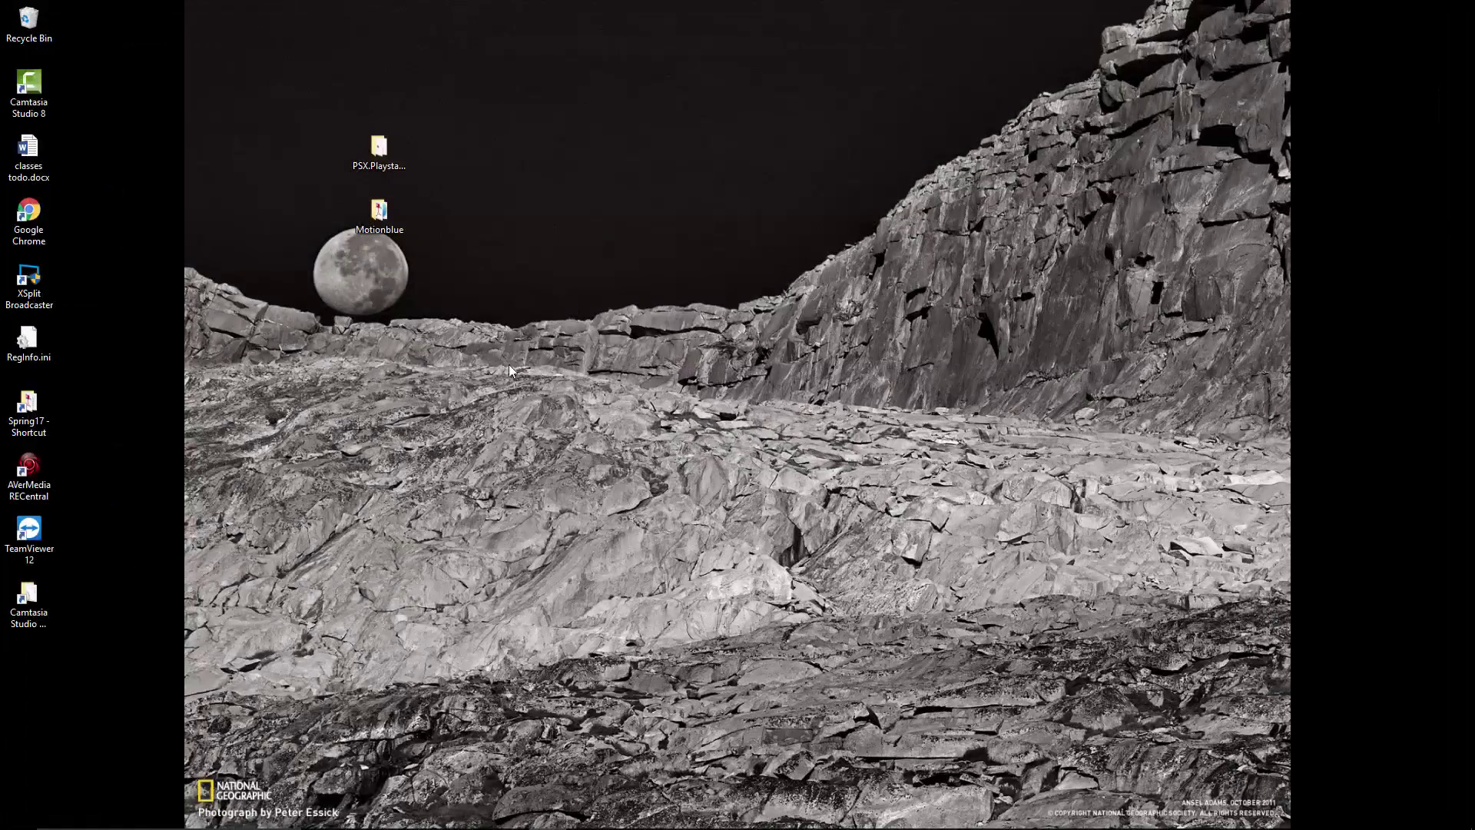
left_click(173, 819)
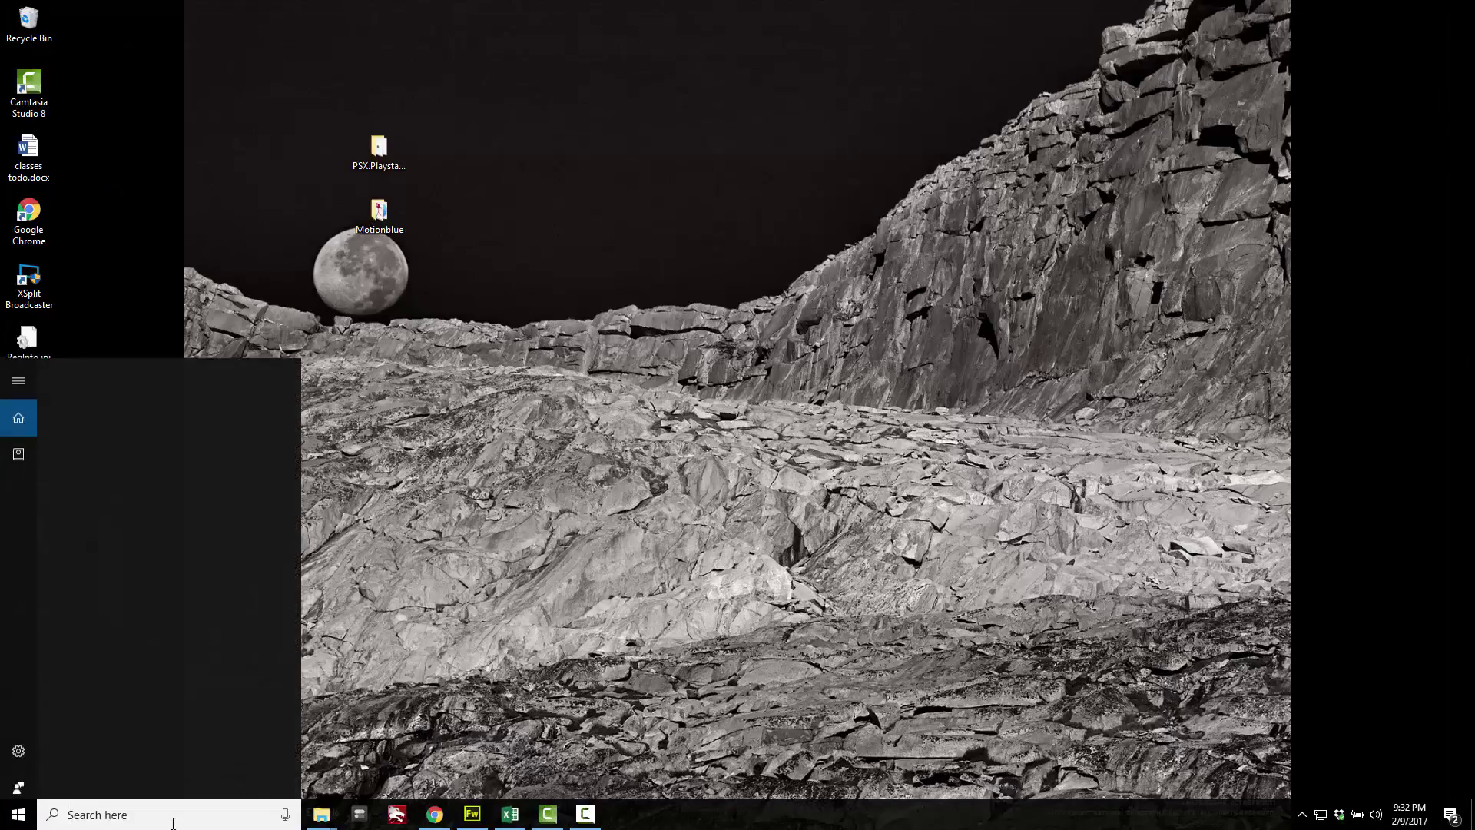
type("cam")
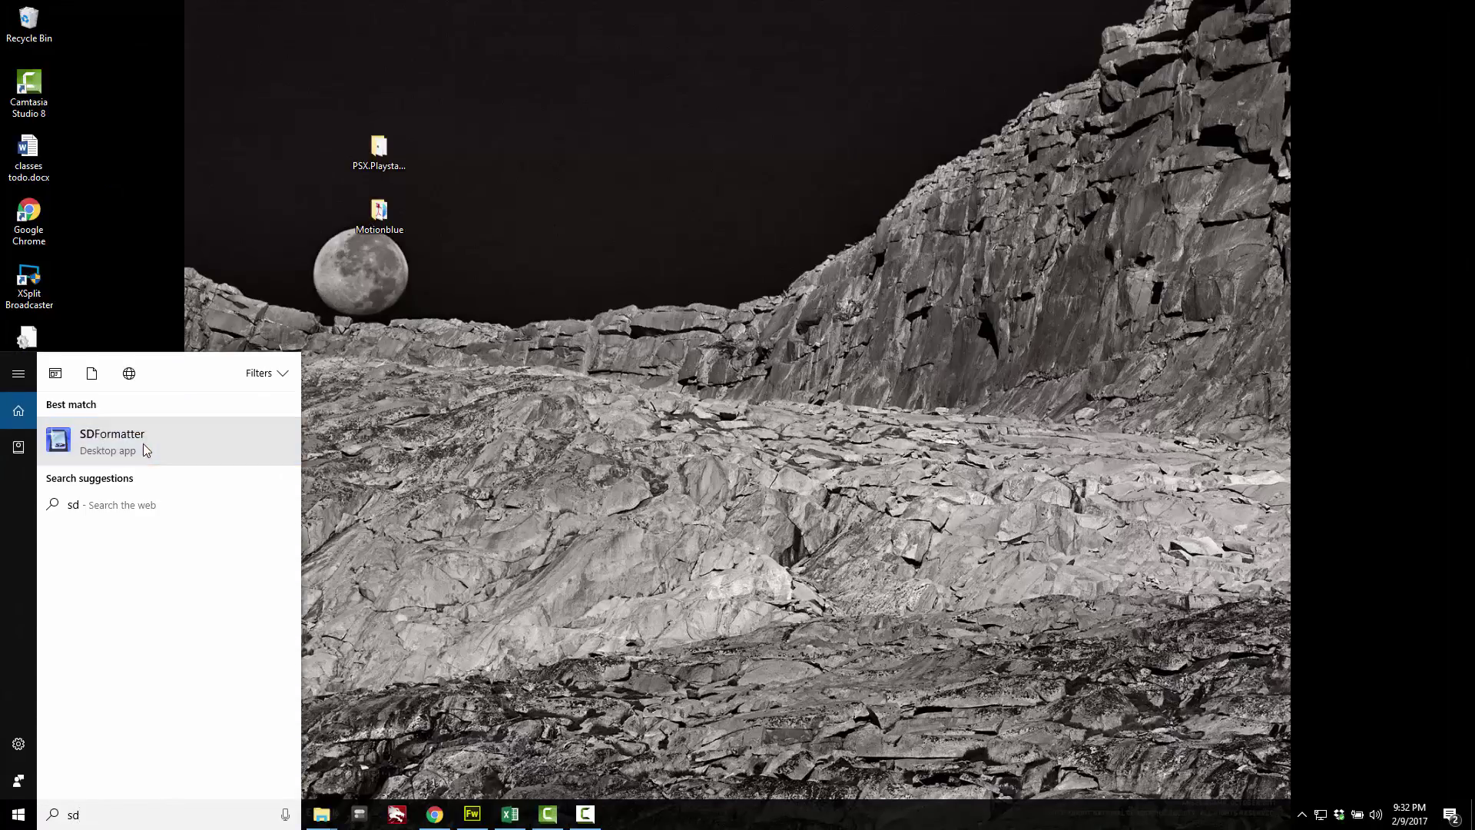
left_click(146, 451)
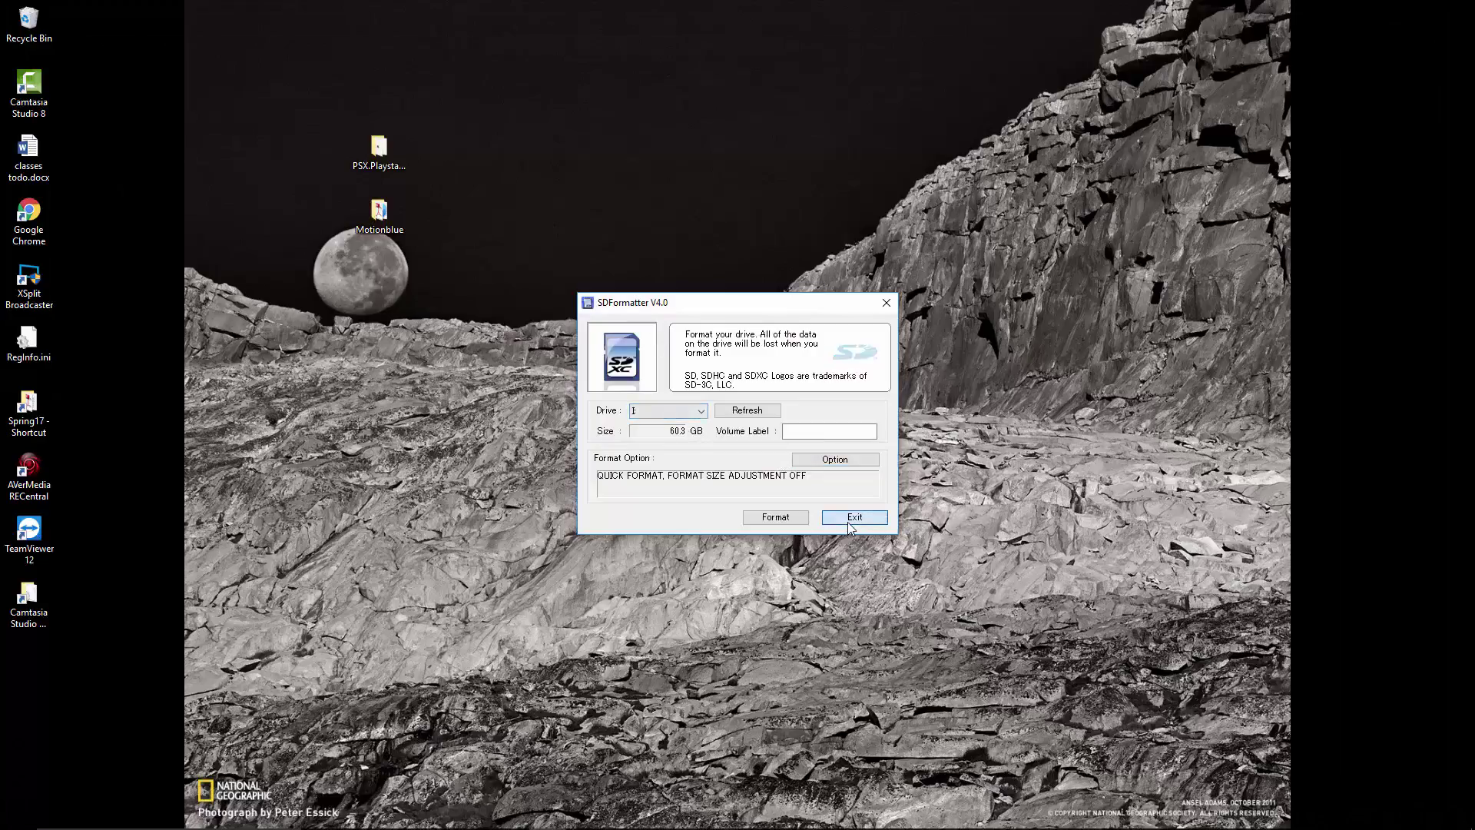
left_click(846, 519)
Launch Win32 Disk Imager with SD drive [I:\] as the device, and open the Motionblue folder
left_click(120, 806)
type("win32")
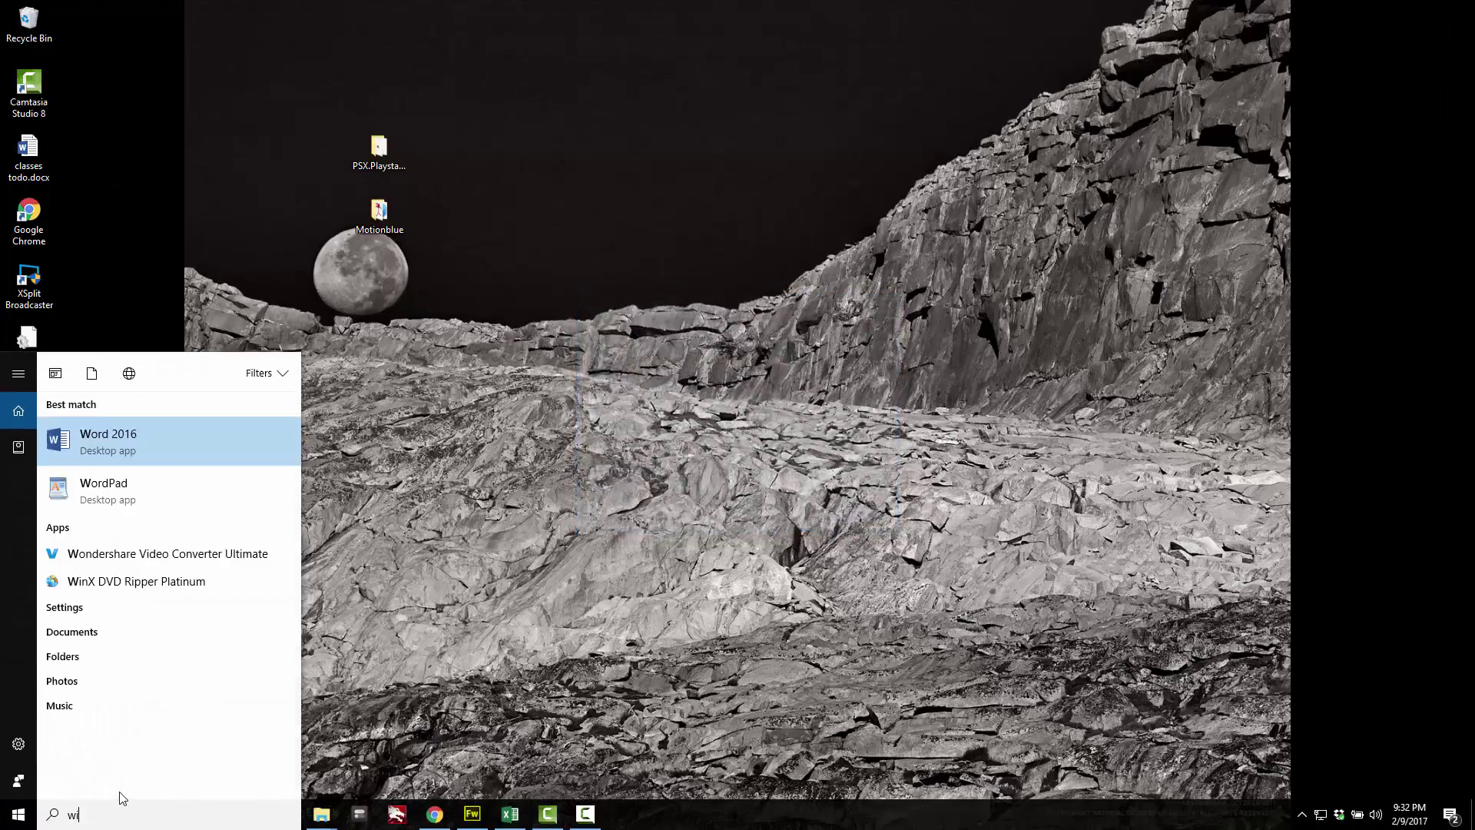
left_click(223, 457)
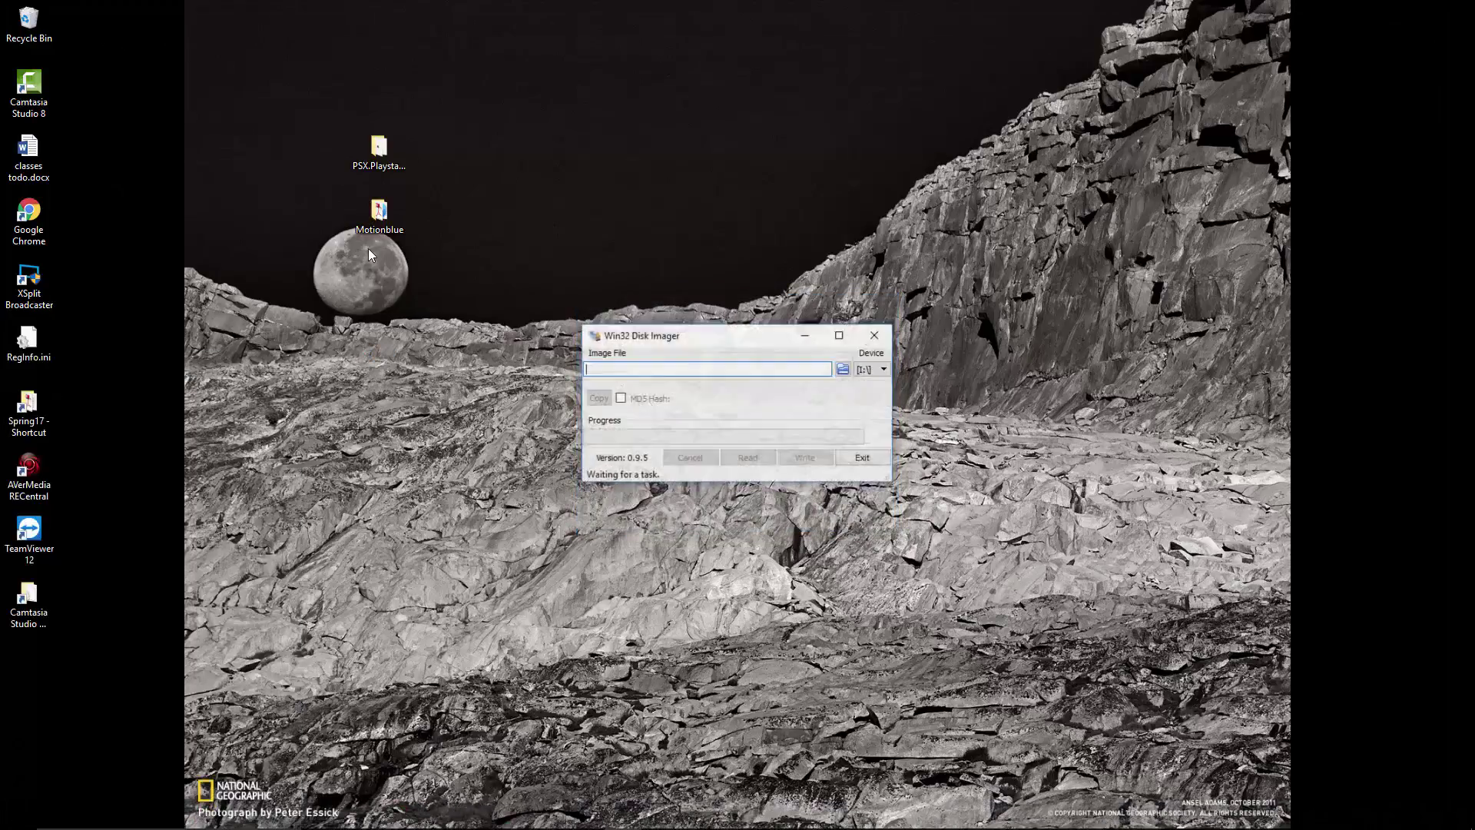
left_click(866, 370)
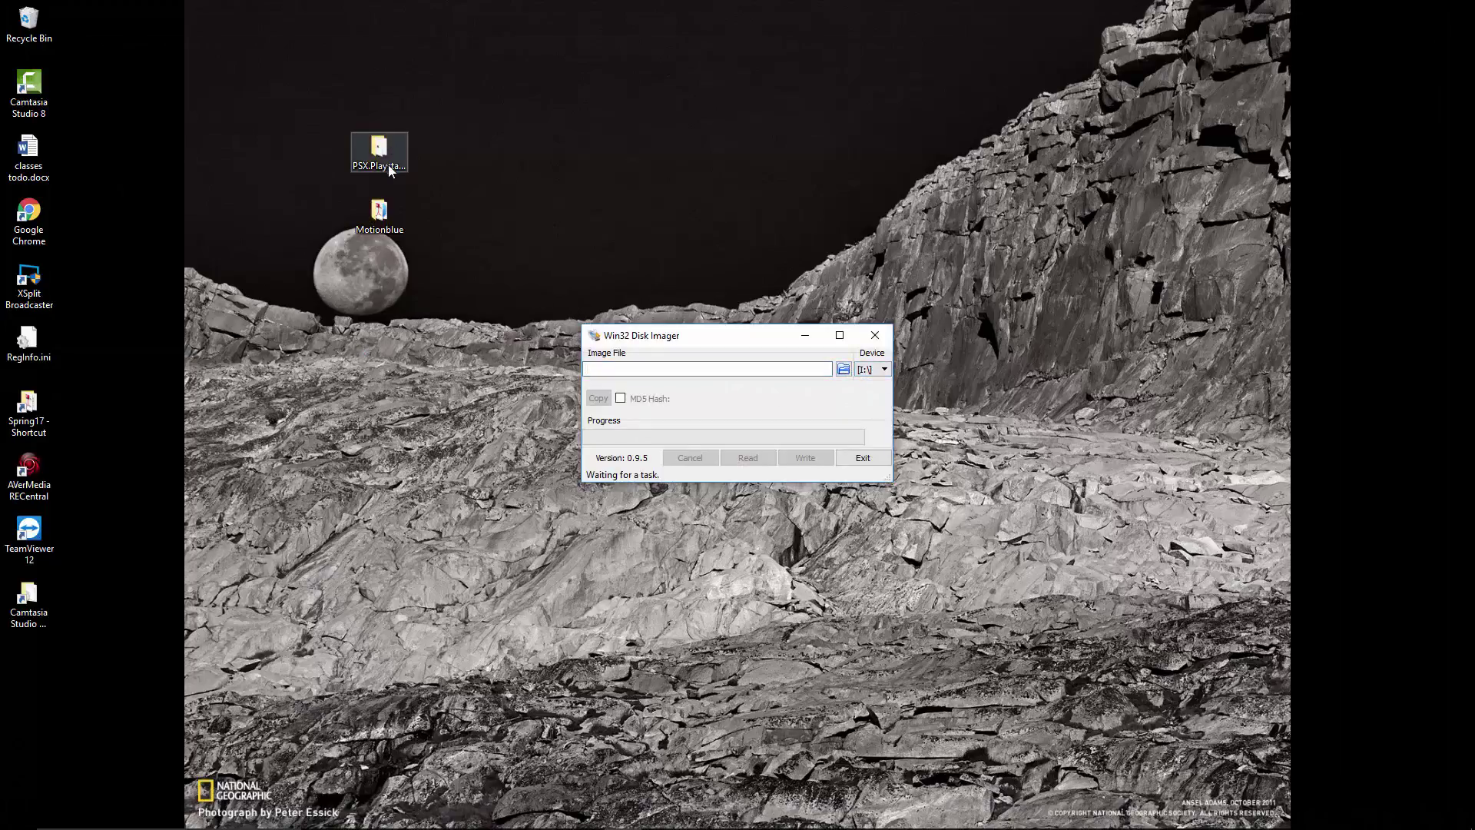
double_click(379, 212)
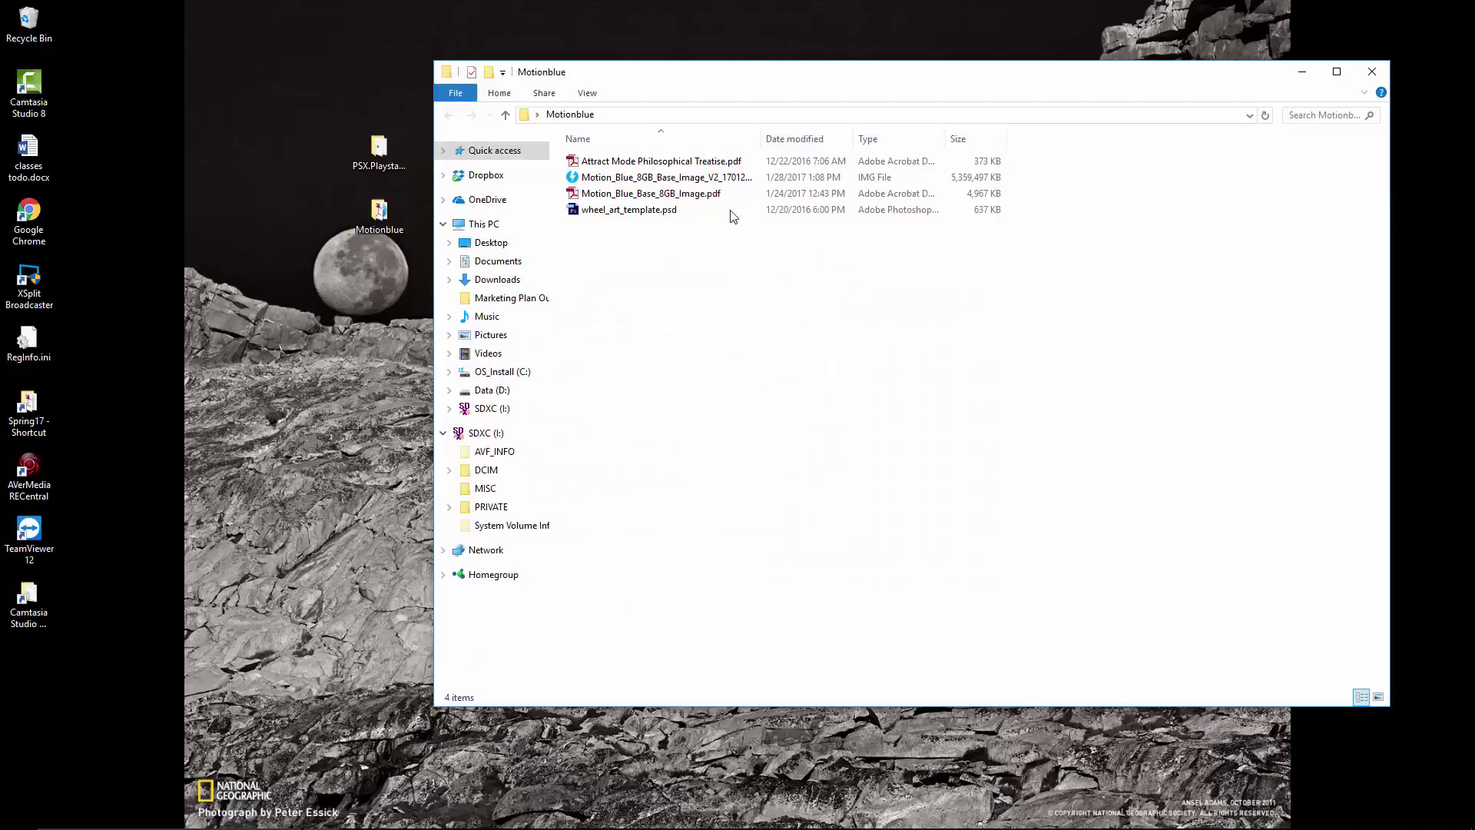
left_click(711, 177)
left_click_drag(762, 140, 1033, 142)
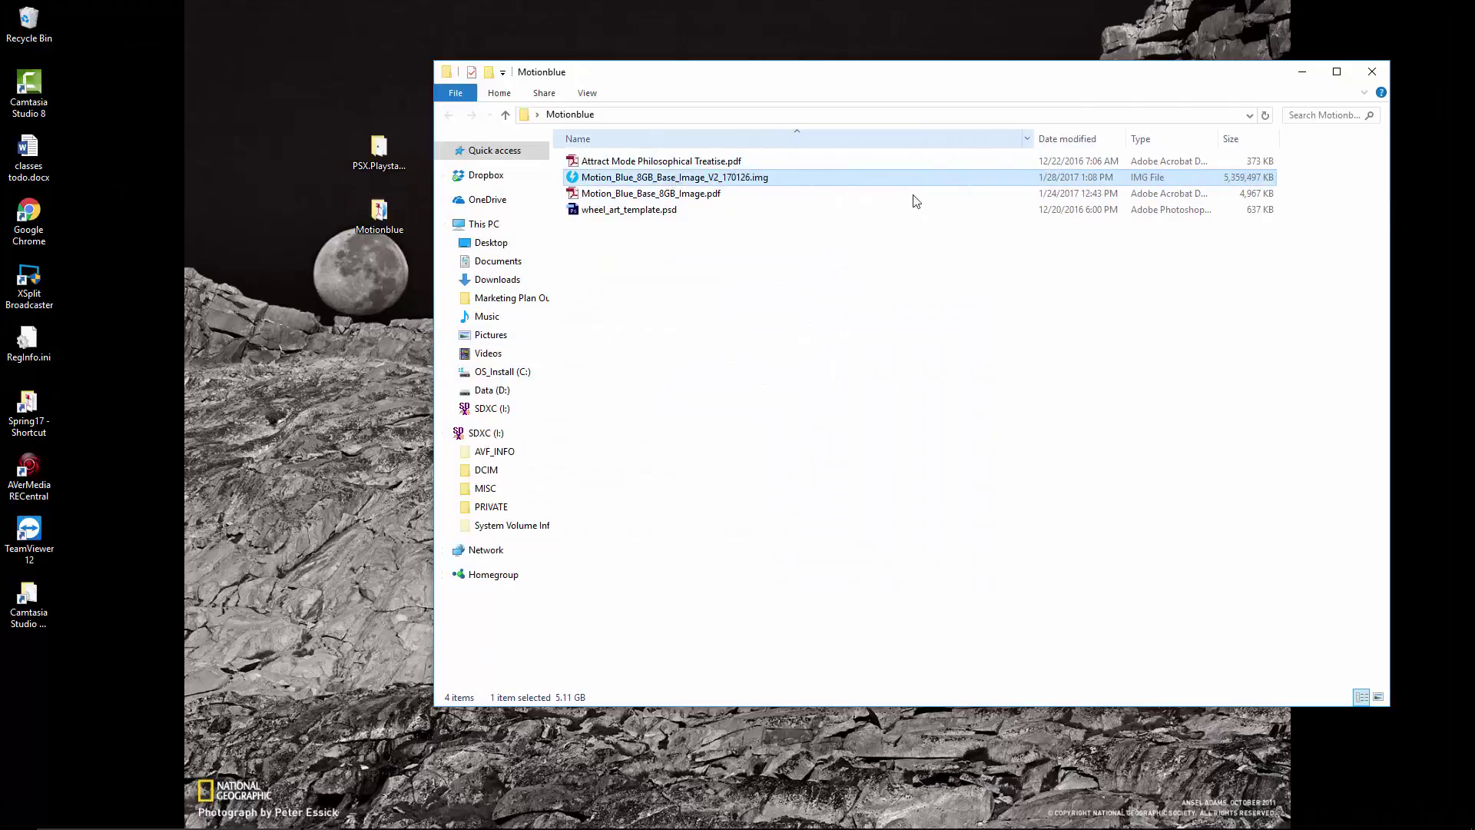
right_click(763, 185)
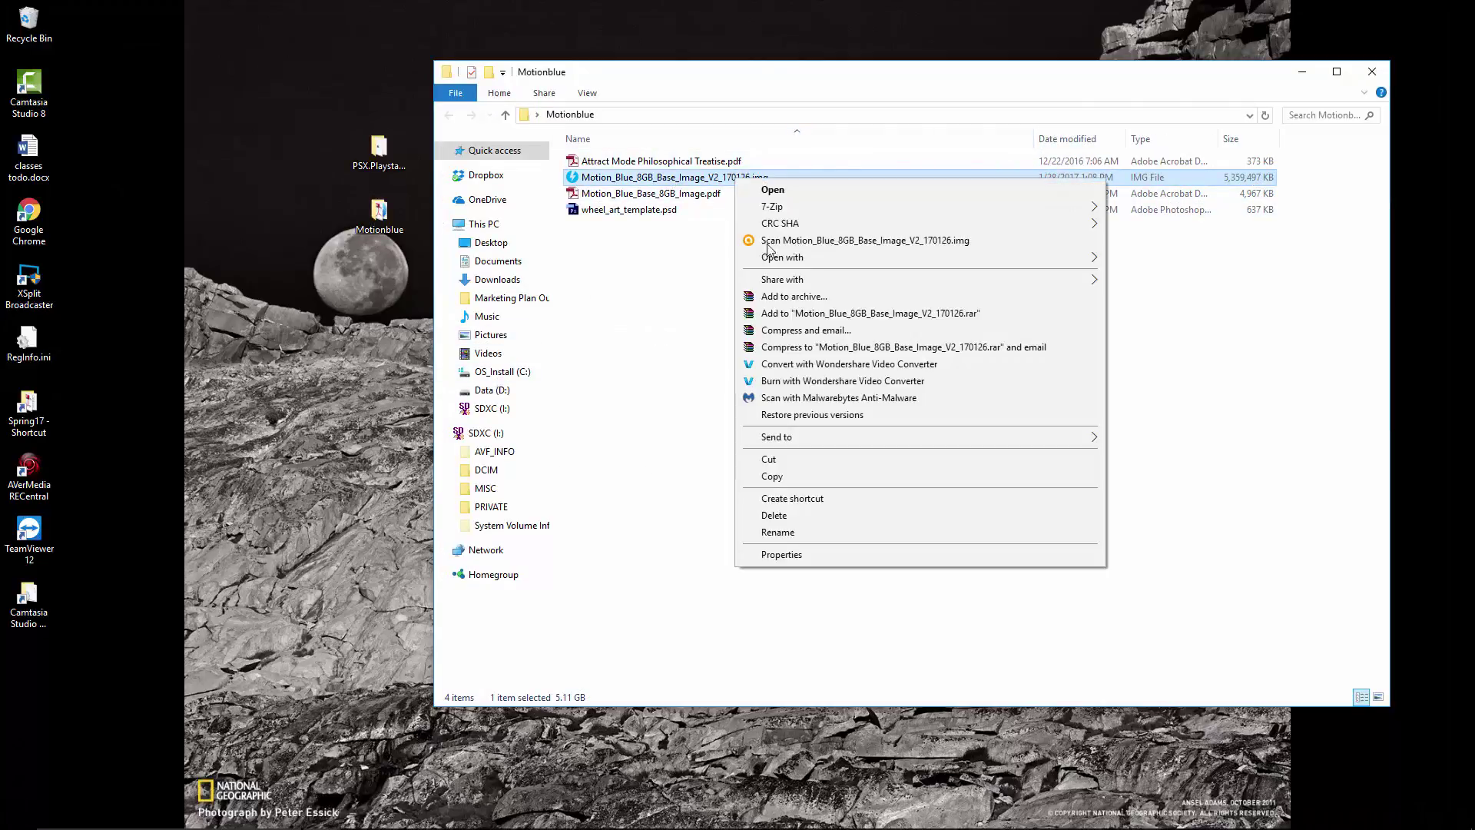
left_click(781, 554)
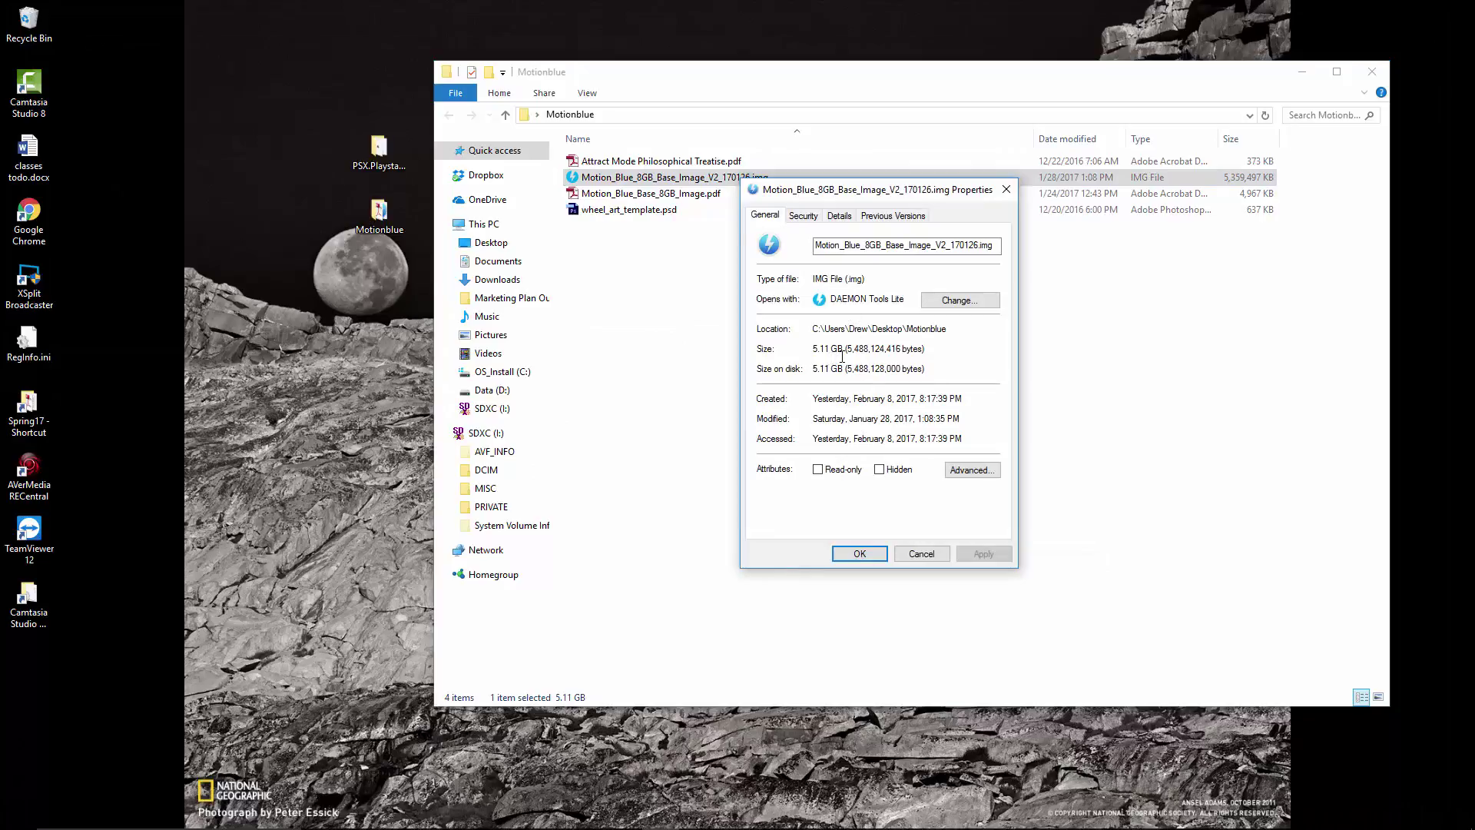
left_click(1005, 190)
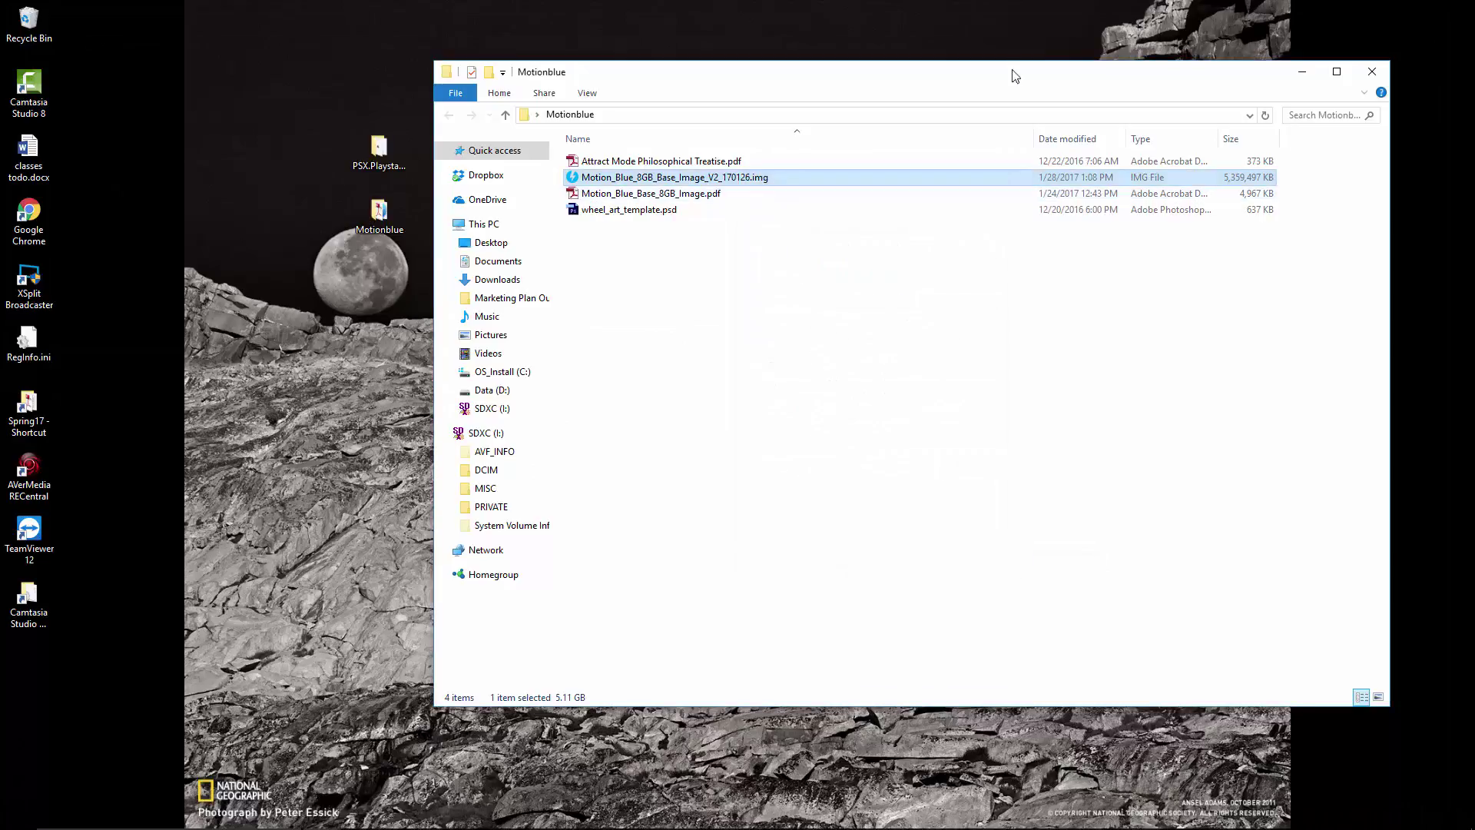
left_click(445, 225)
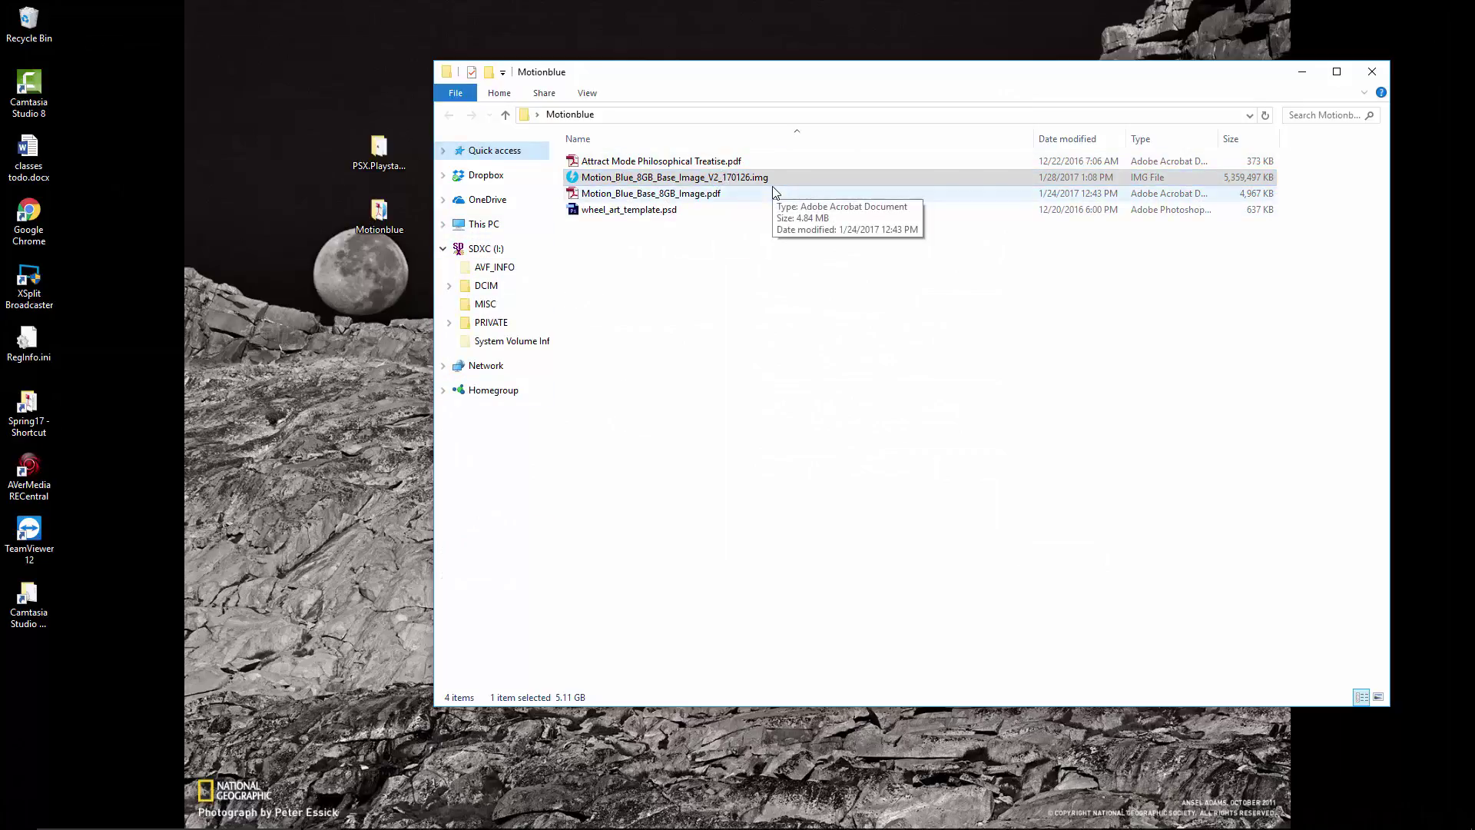
left_click(1372, 71)
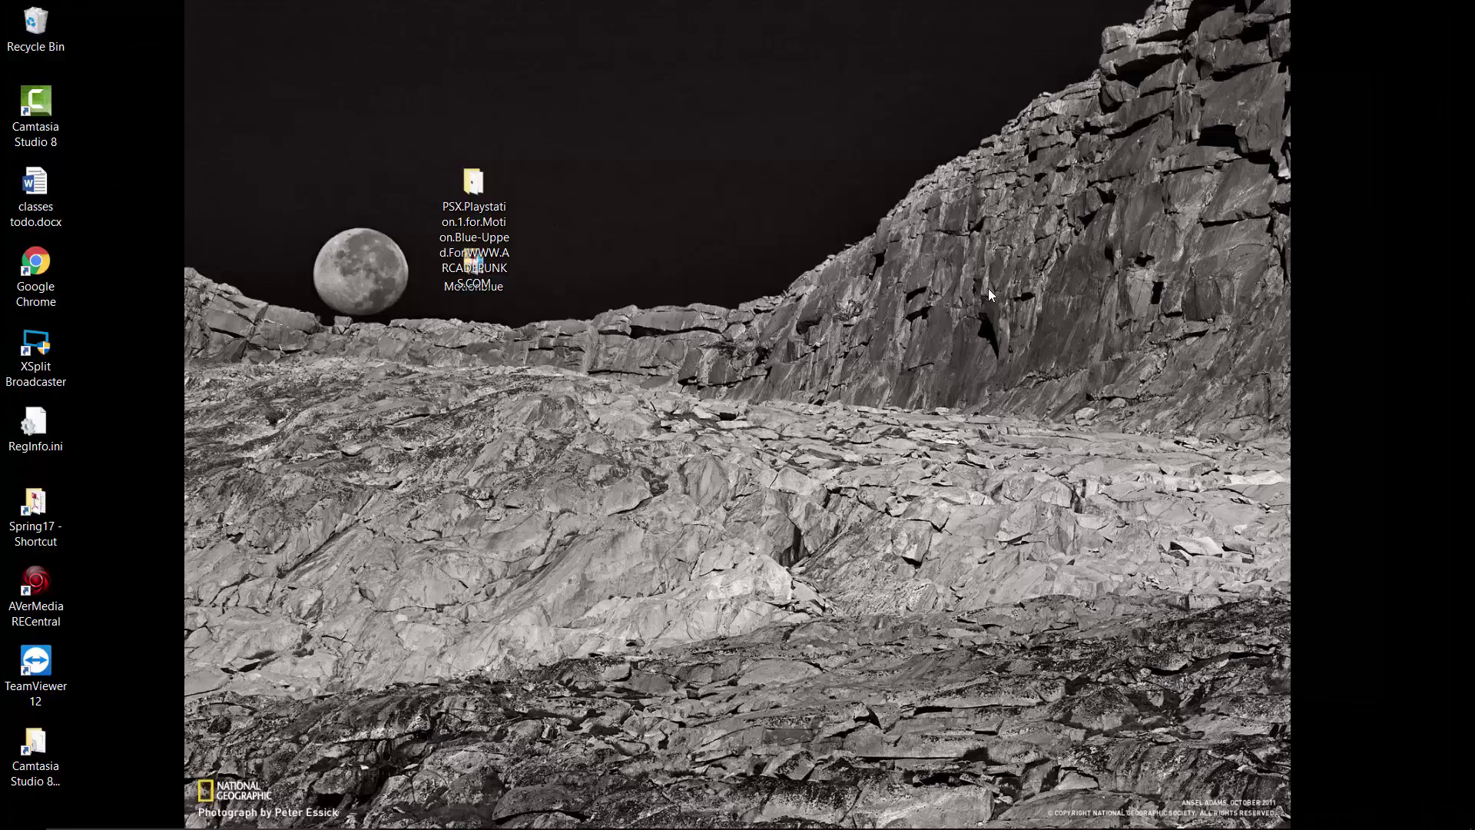
Browse the Network window to RETROPIE > roms > psx and move it to the upper right
mouse_move(401, 810)
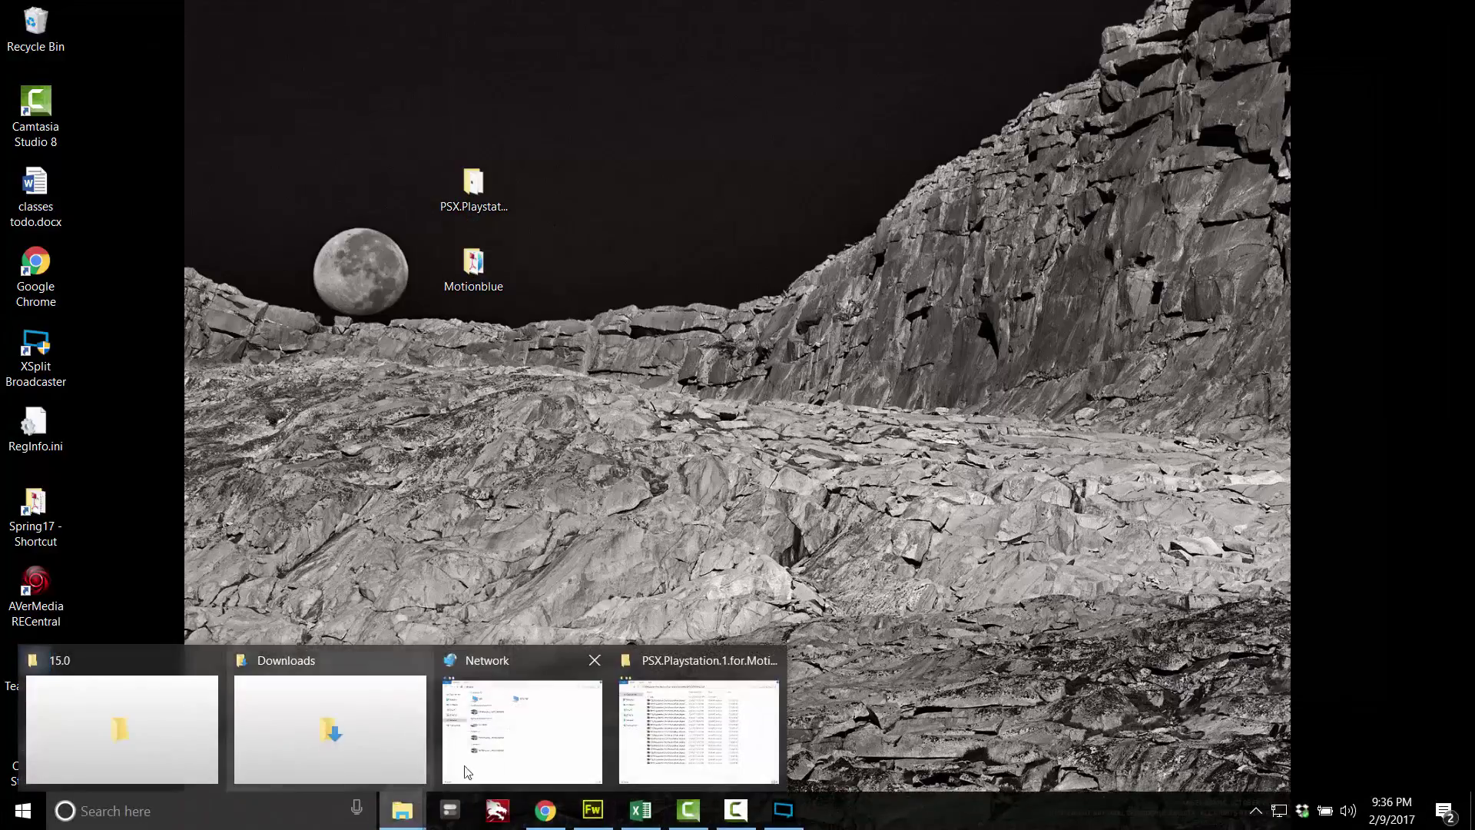
left_click(586, 726)
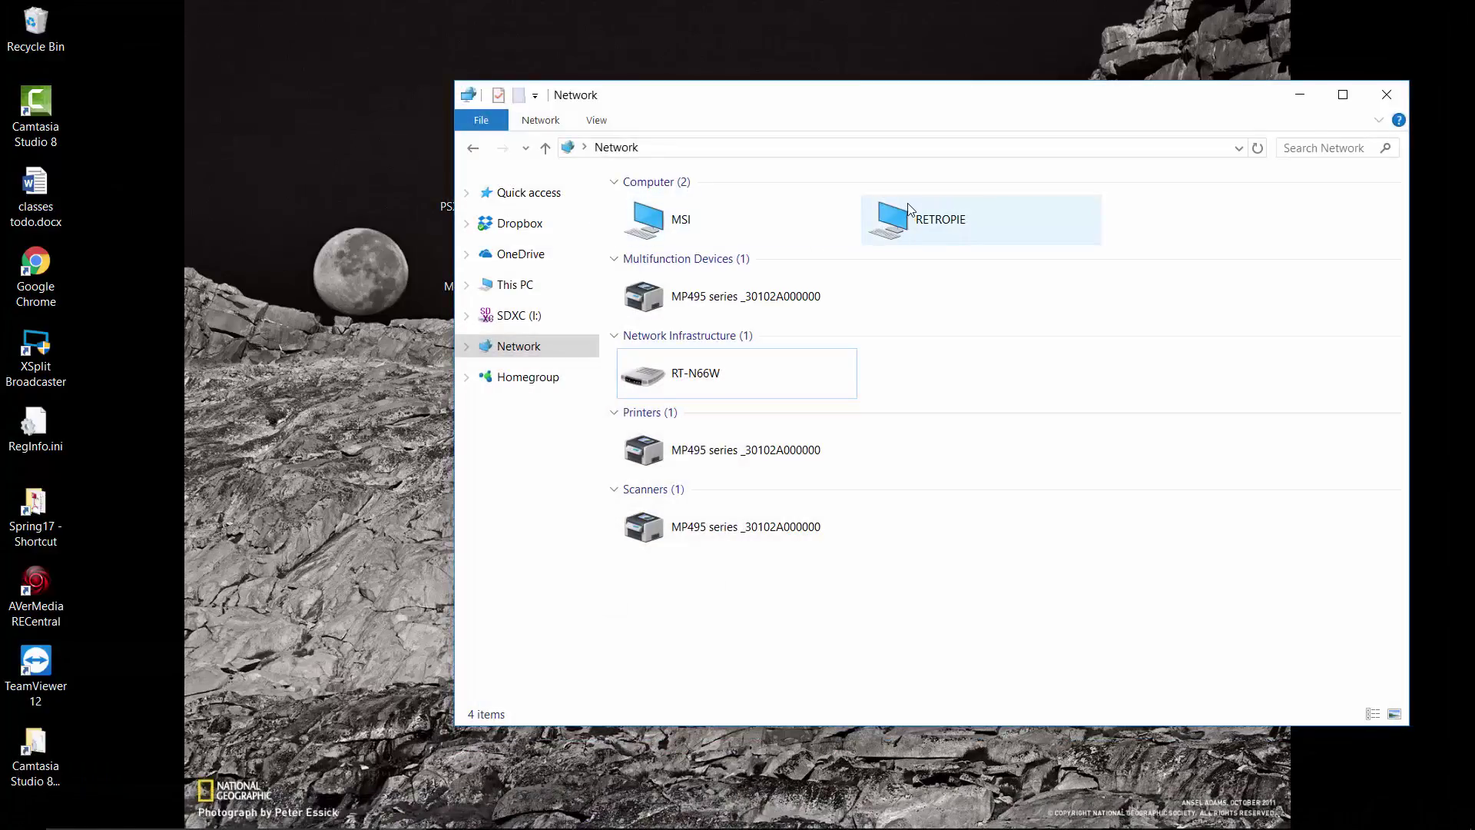
left_click(869, 218)
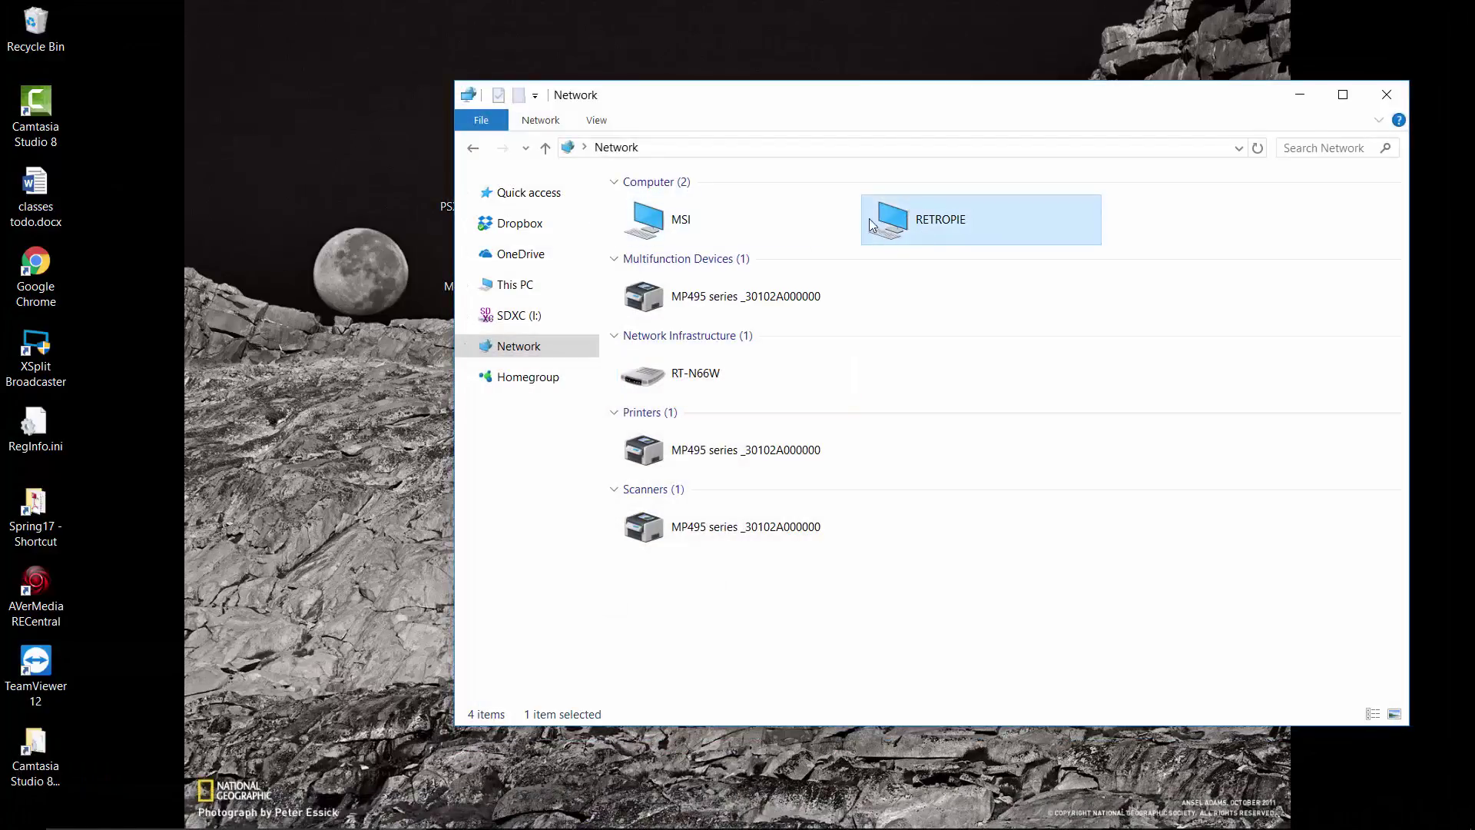
double_click(912, 227)
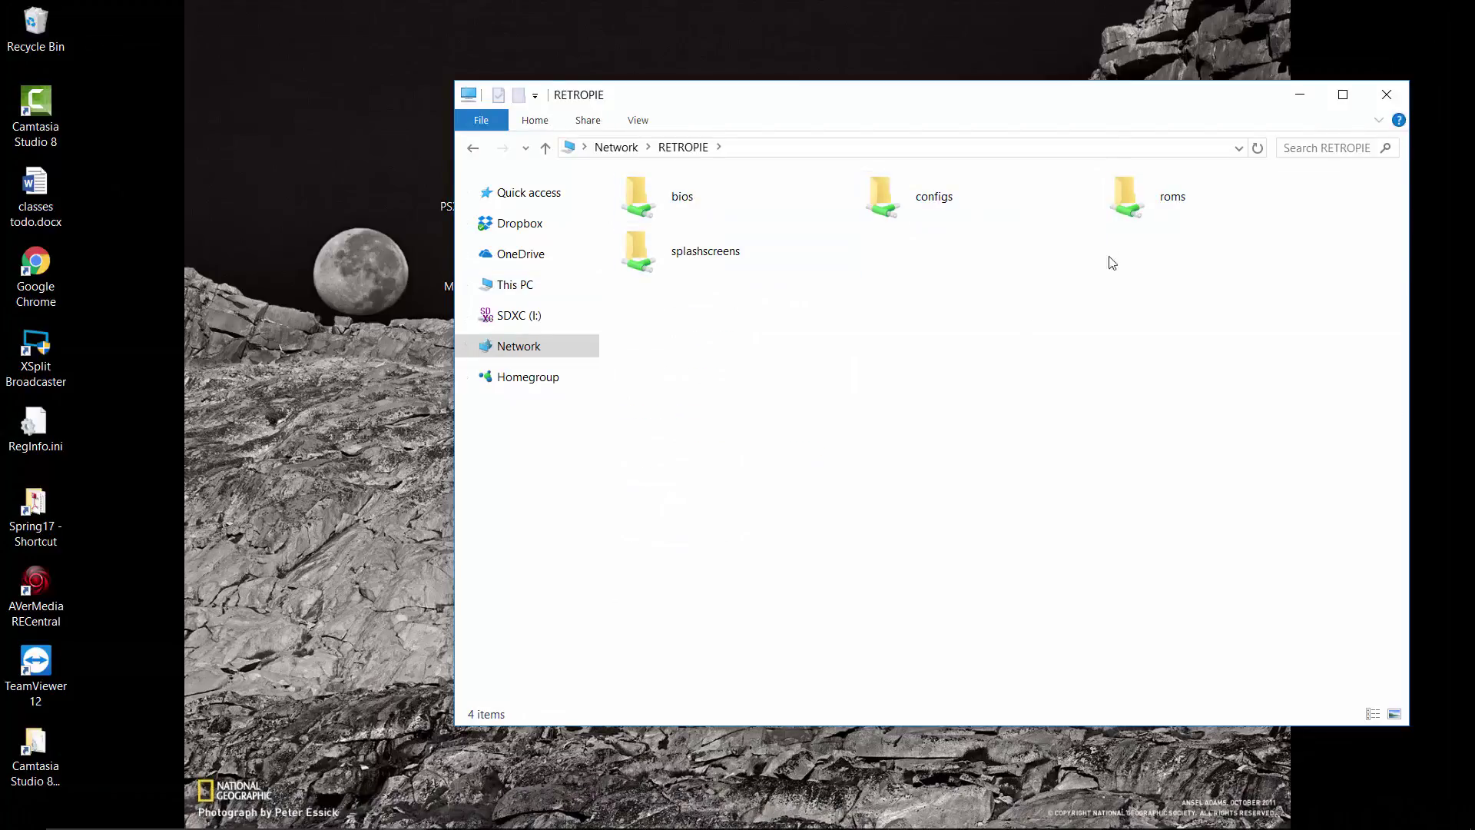
double_click(1167, 201)
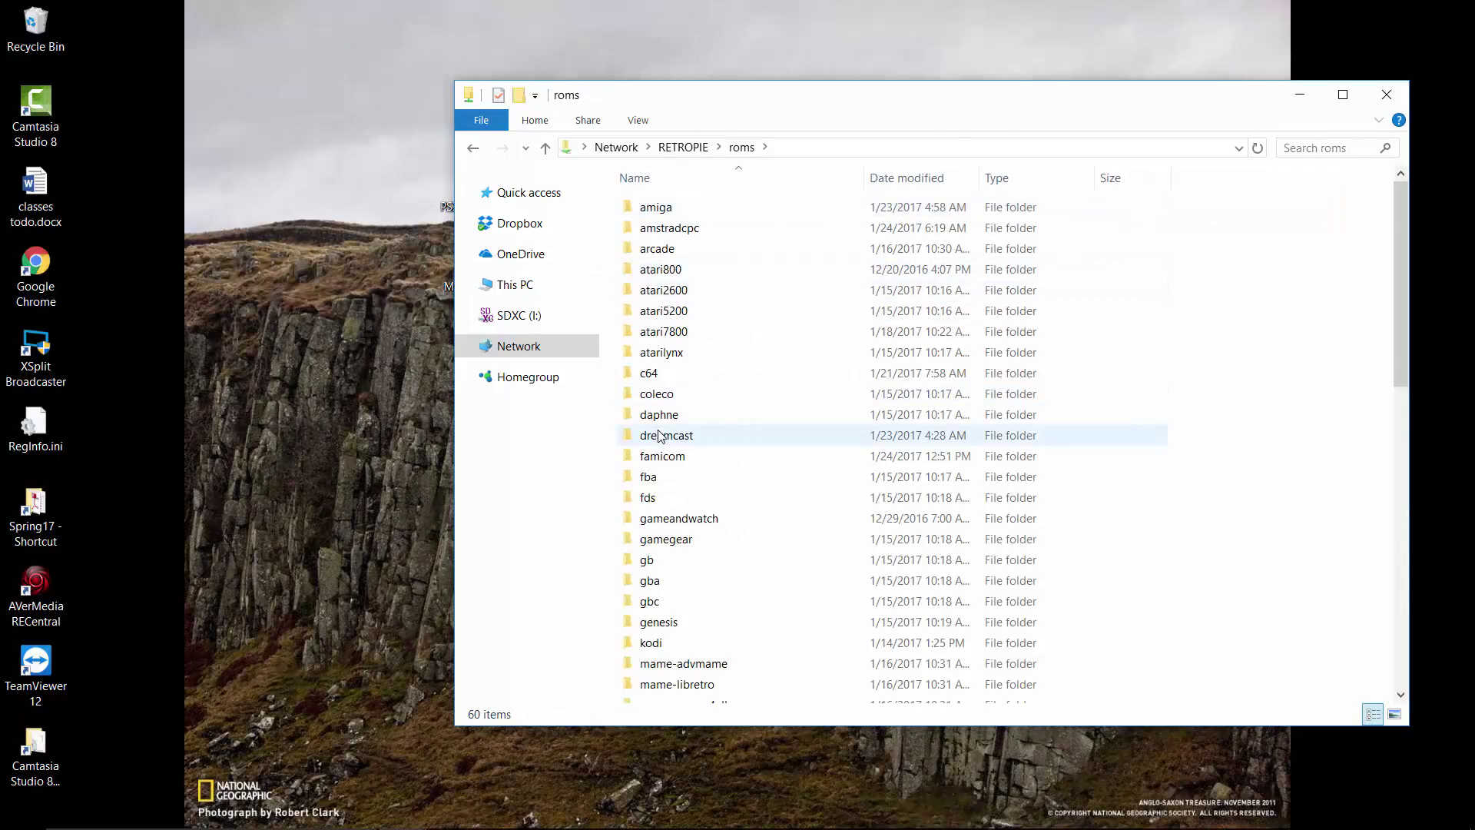
scroll(660, 430, "down", 5)
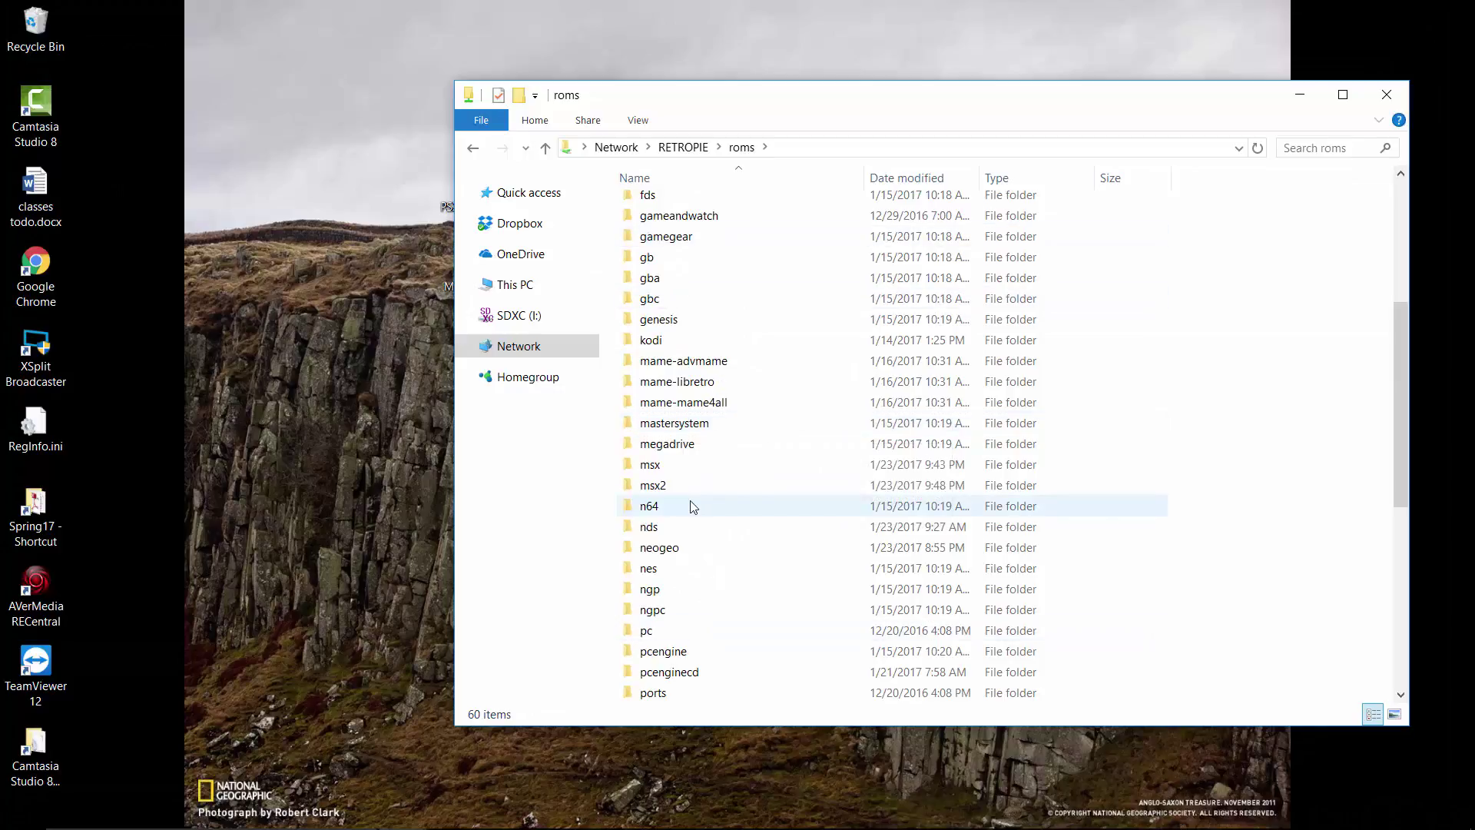
scroll(693, 506, "down", 3)
scroll(729, 415, "down", 1)
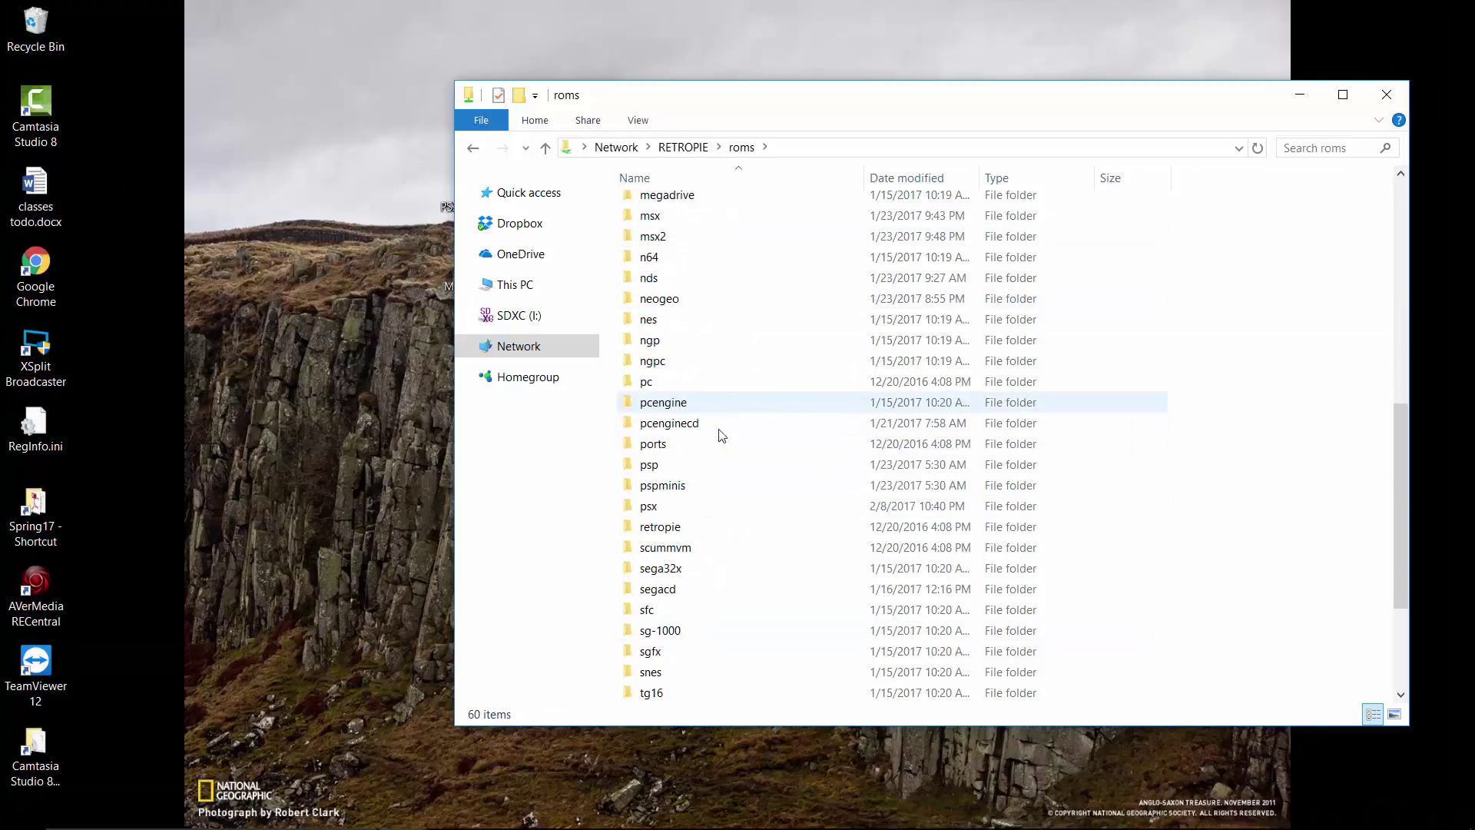
double_click(674, 504)
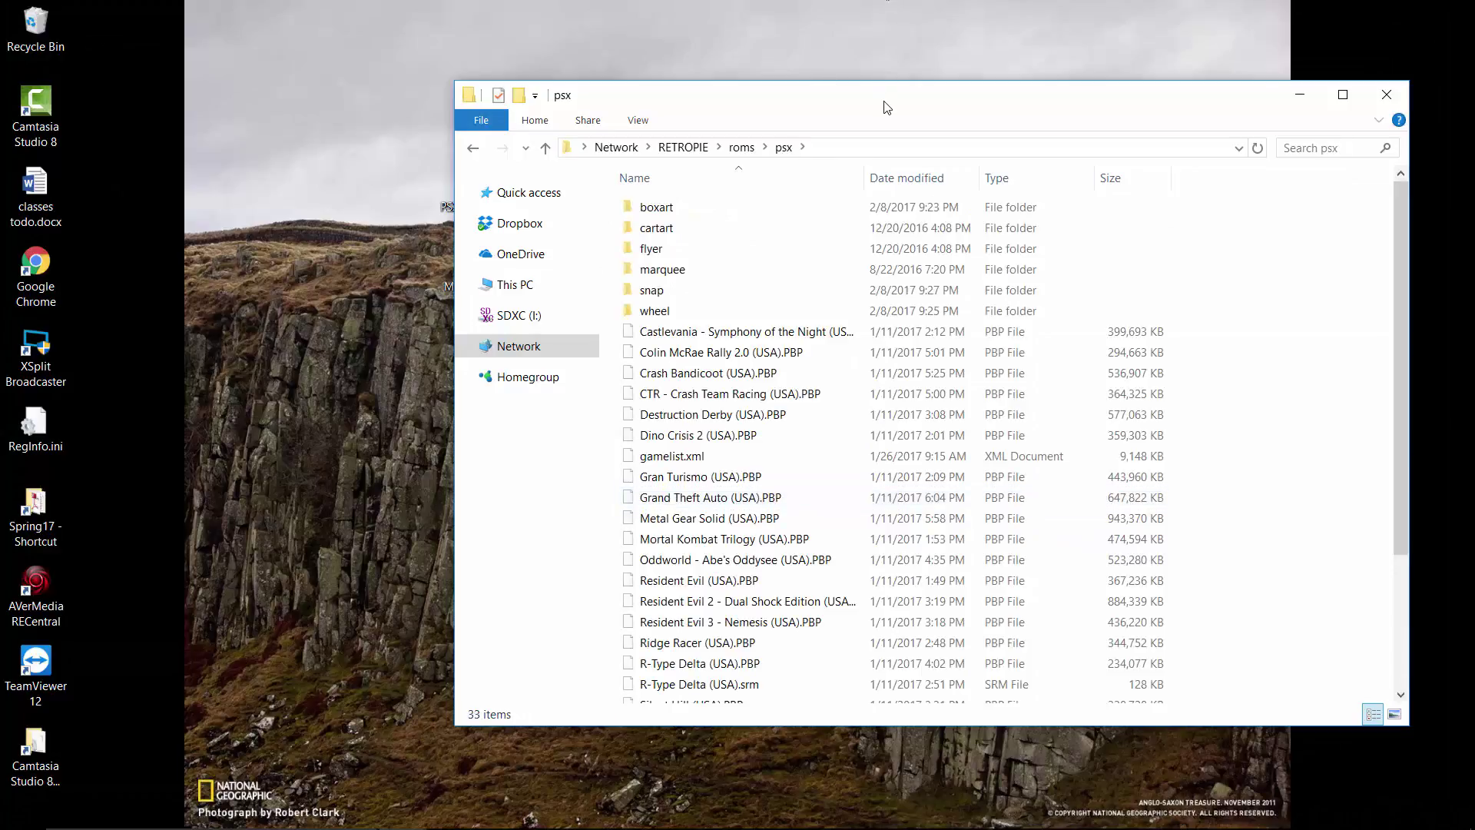
left_click_drag(884, 108, 1049, 97)
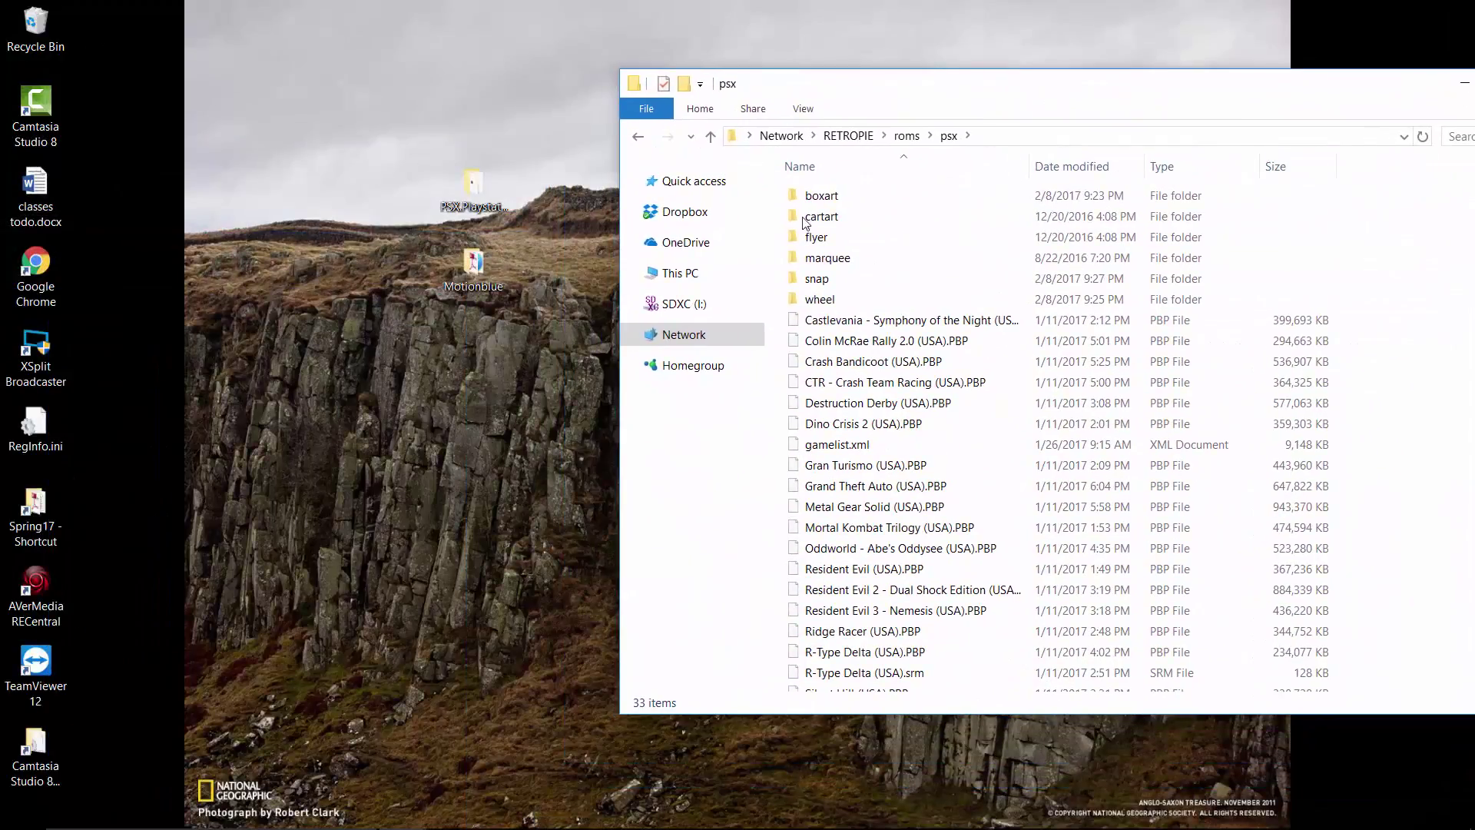
Open the PSX.Playstation pack's psx folder in a window placed beside RETROPIE's
double_click(464, 182)
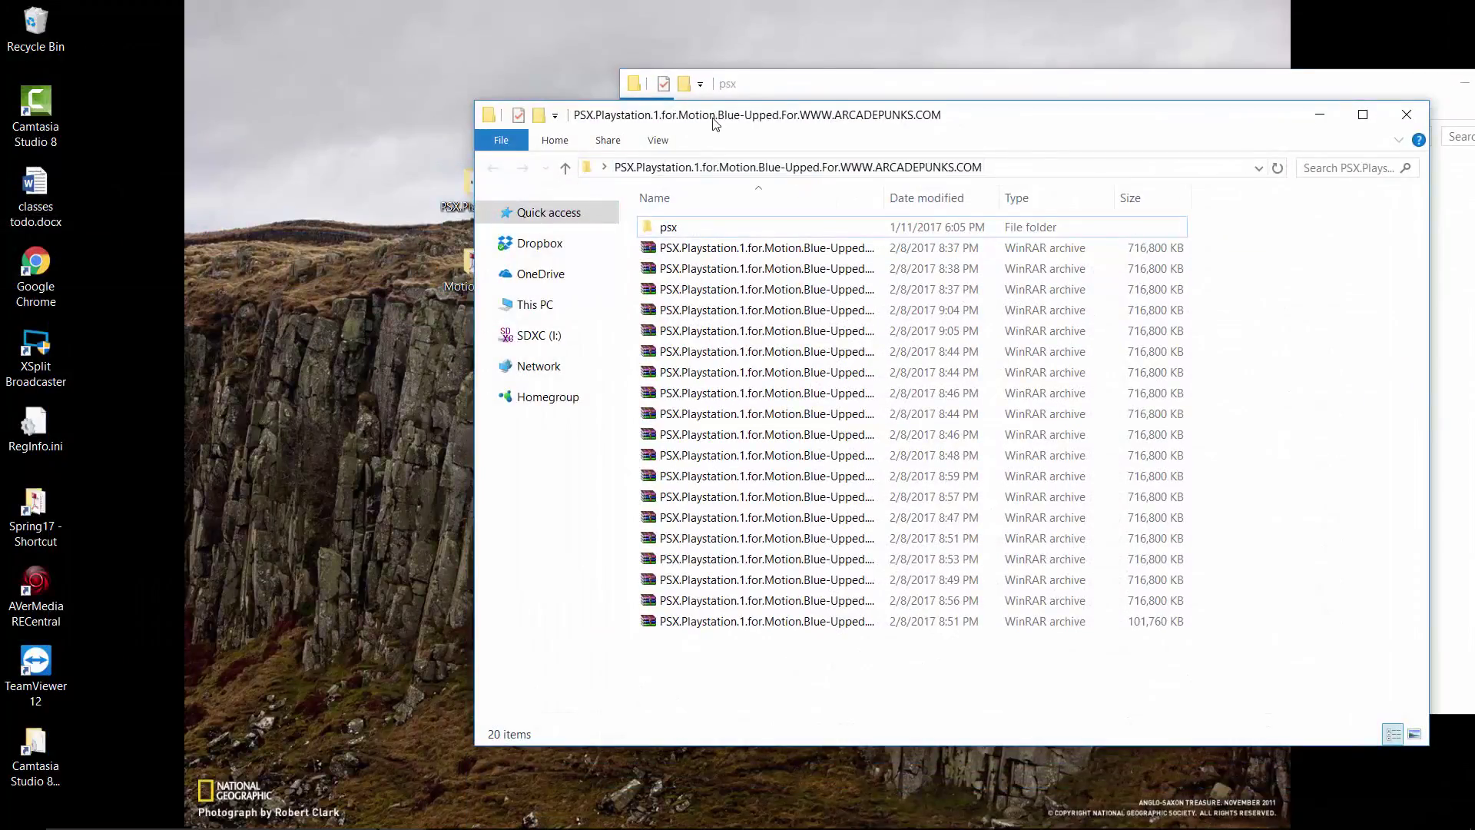
left_click_drag(714, 123, 403, 112)
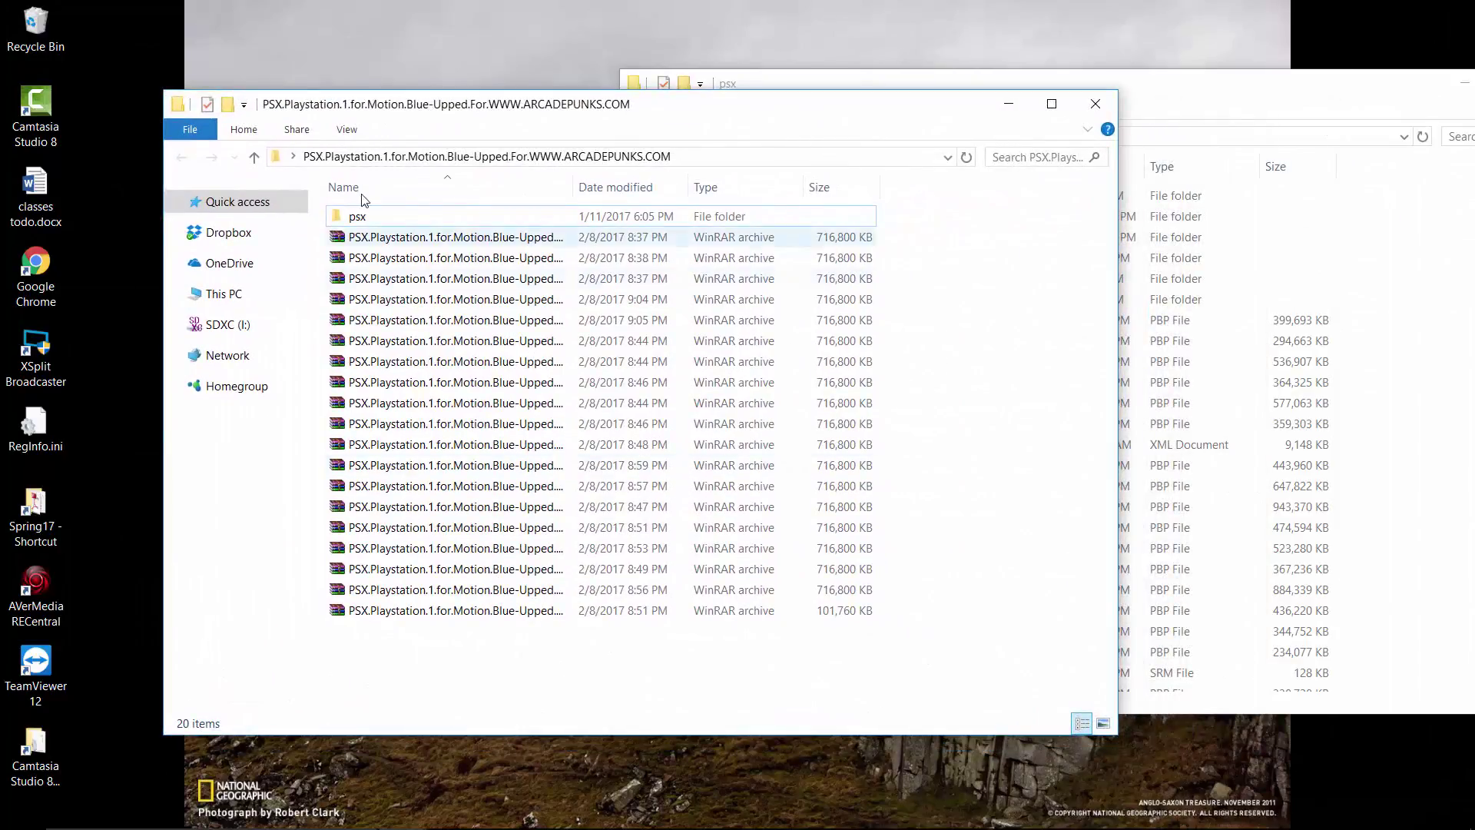
double_click(361, 215)
scroll(450, 525, "down", 1)
scroll(449, 525, "down", 2)
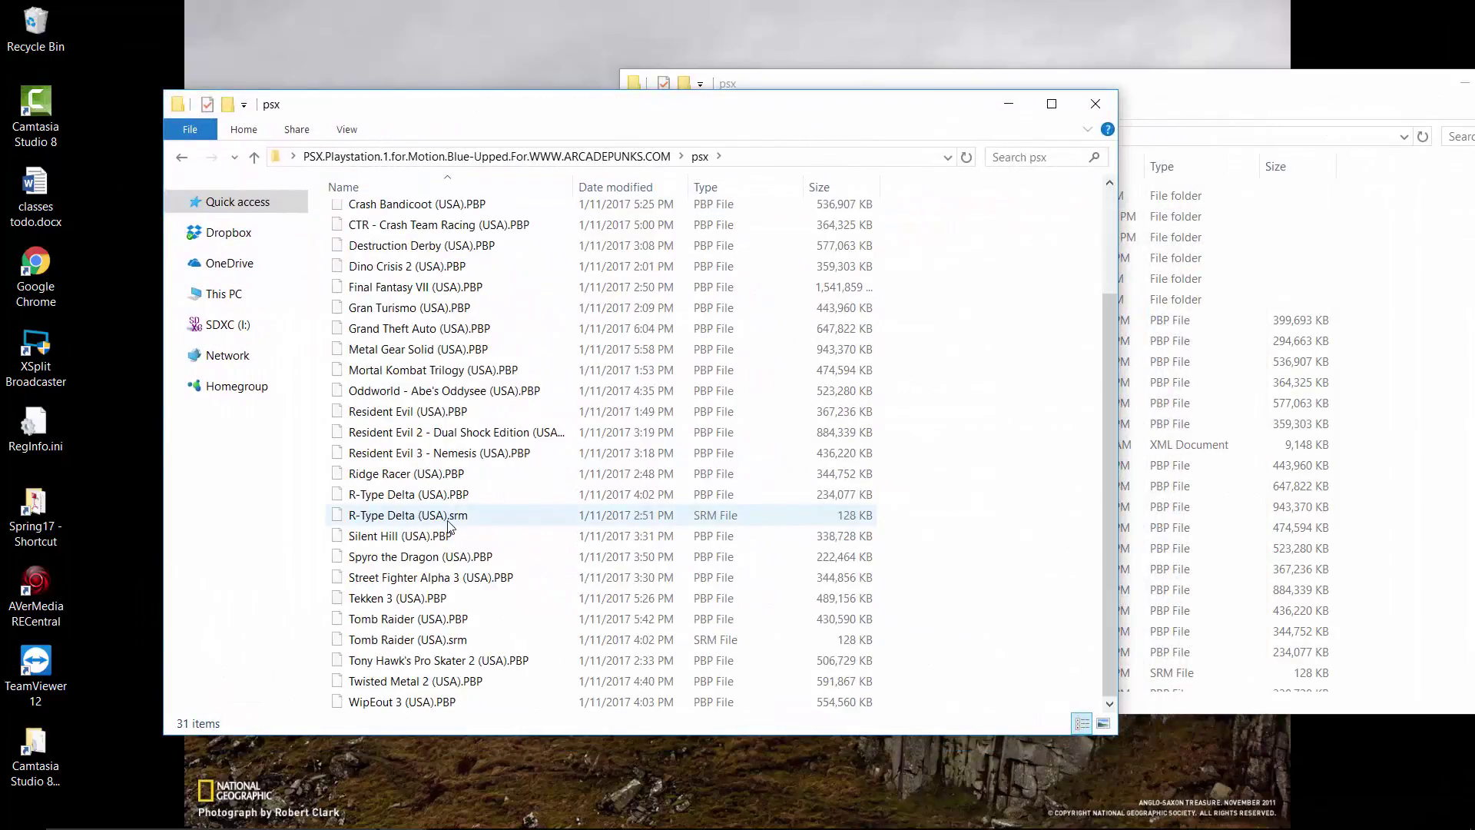
scroll(442, 461, "up", 2)
Select the 27 game files from Castlevania to WipEout 3, then bring the RETROPIE window forward
left_click(399, 292)
scroll(428, 386, "down", 2)
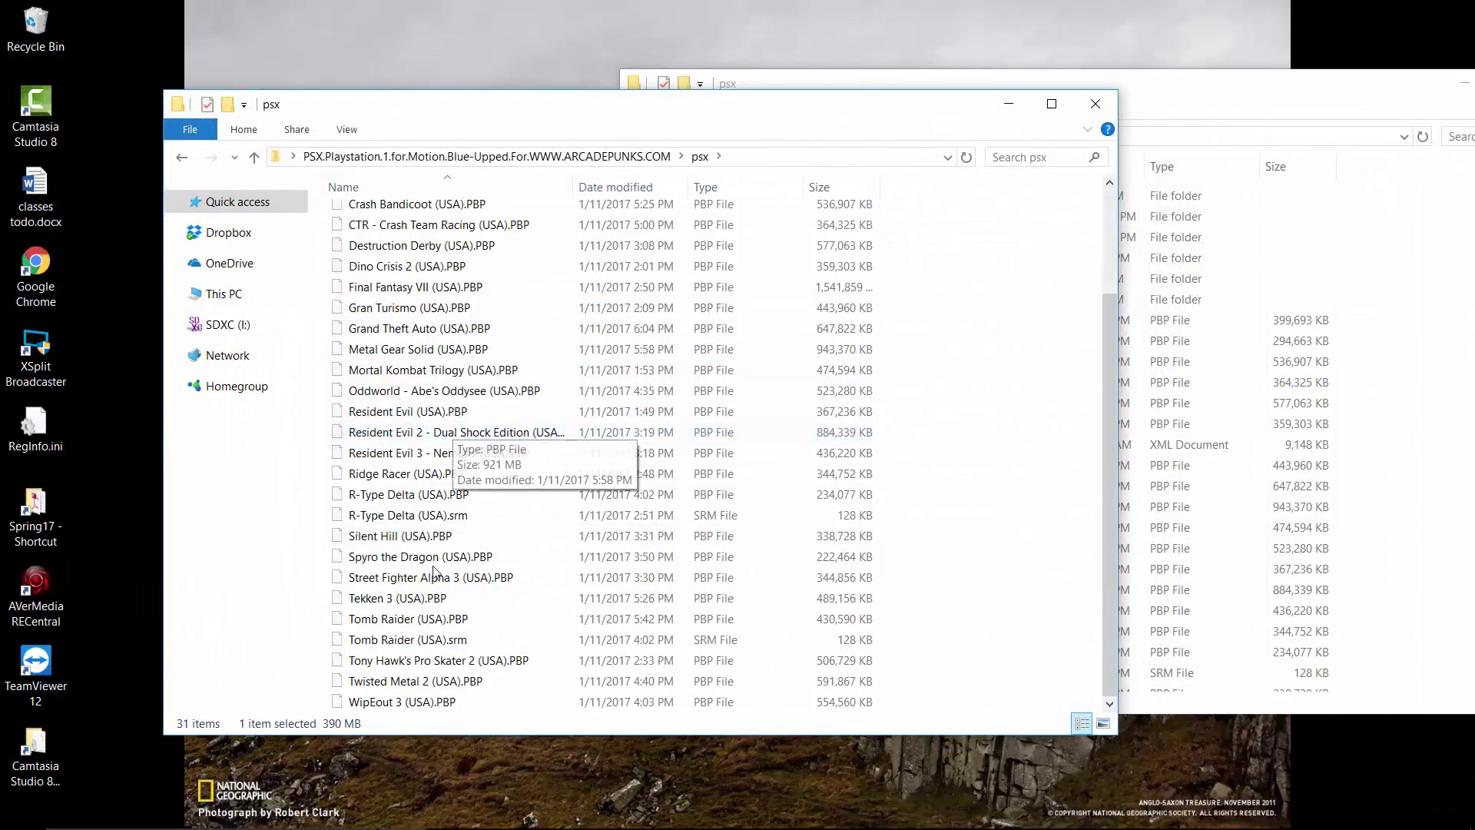
left_click(394, 701, "shift")
left_click(1181, 94)
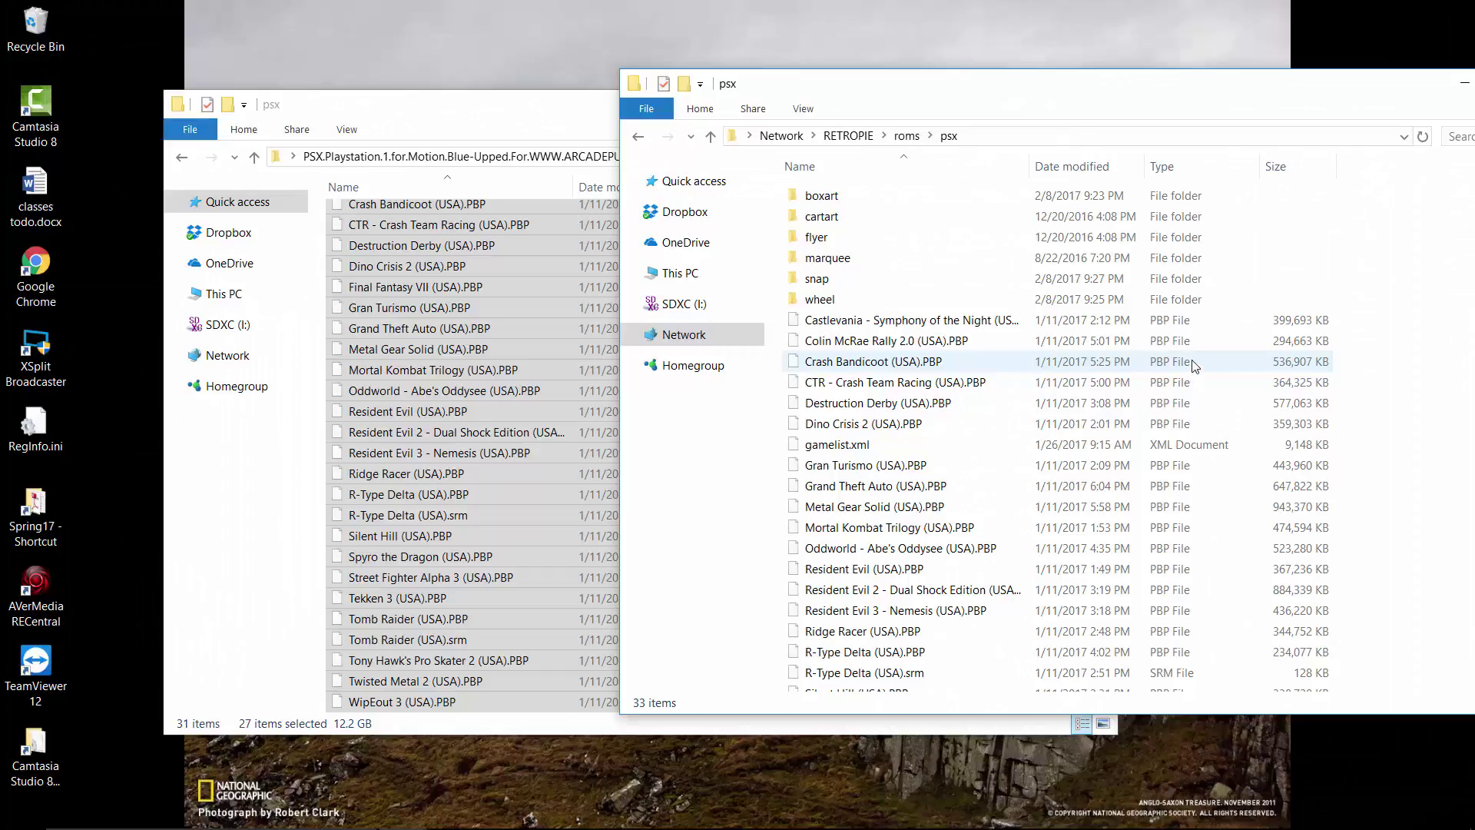
scroll(485, 271, "up", 3)
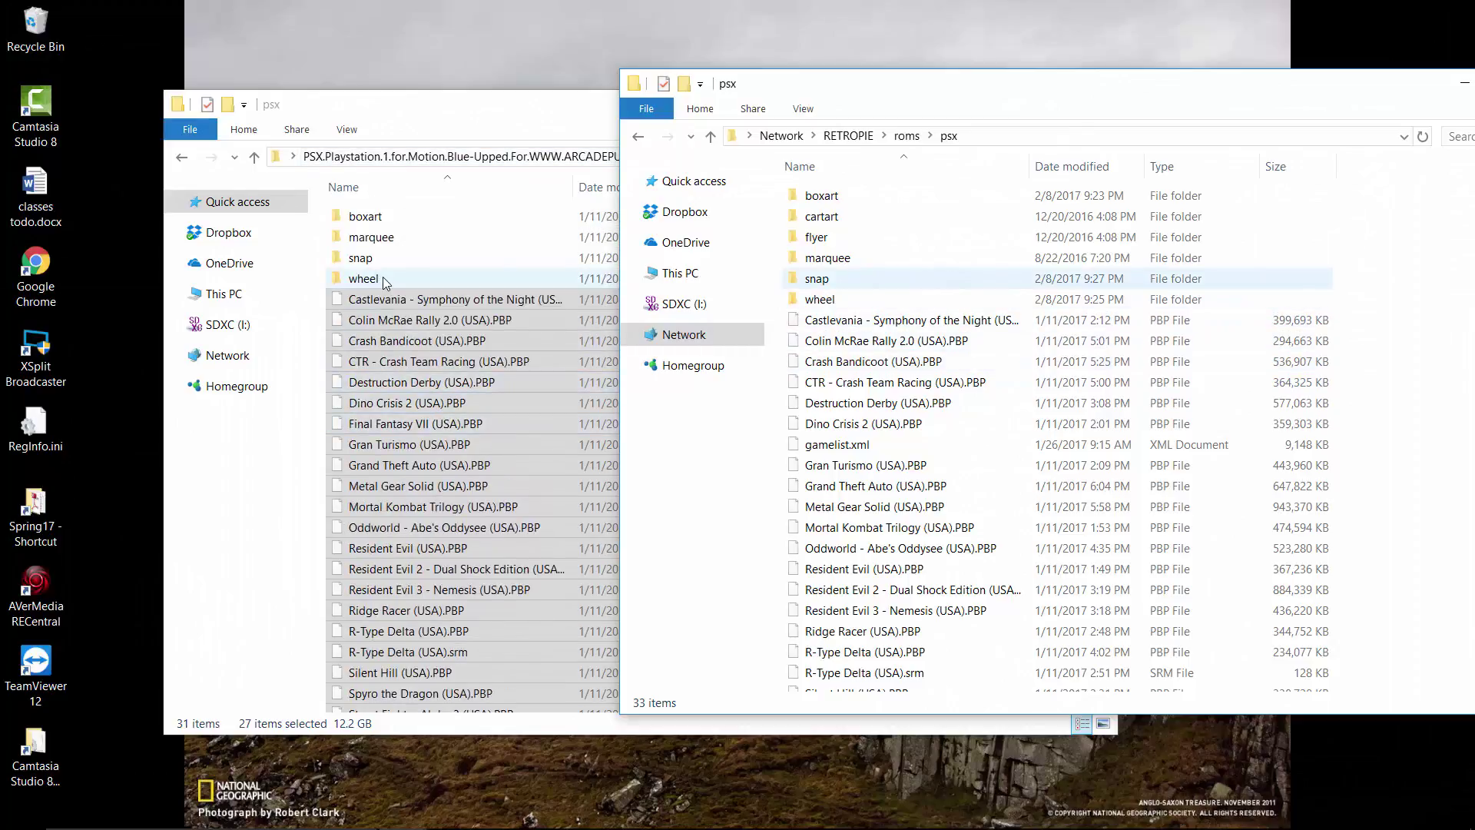
Compare the wheel folders in the pack and RETROPIE windows, then return both to psx
double_click(363, 278)
left_click(737, 223)
left_click(820, 298)
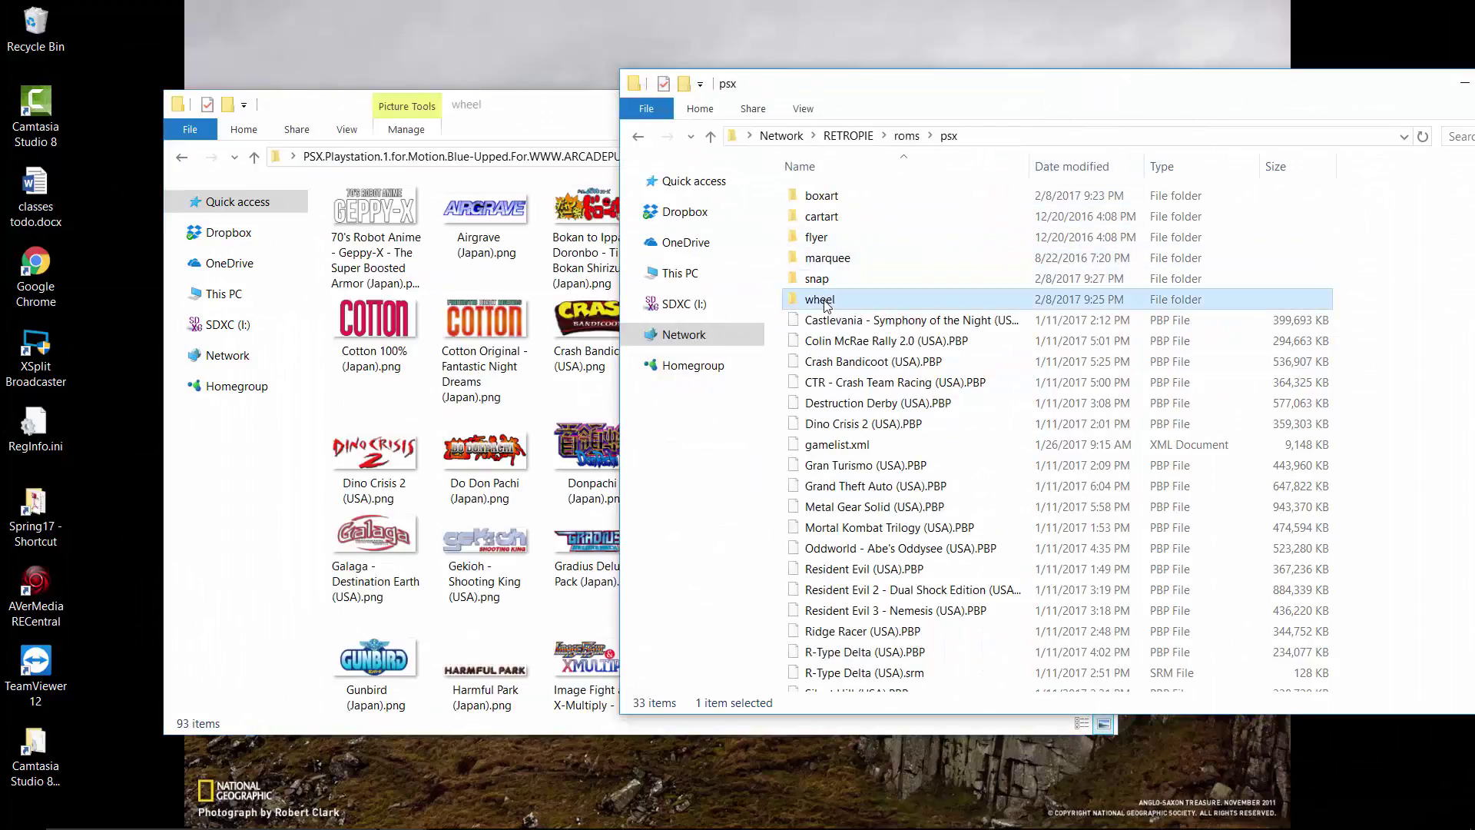
double_click(824, 305)
left_click(425, 284)
left_click(1179, 137)
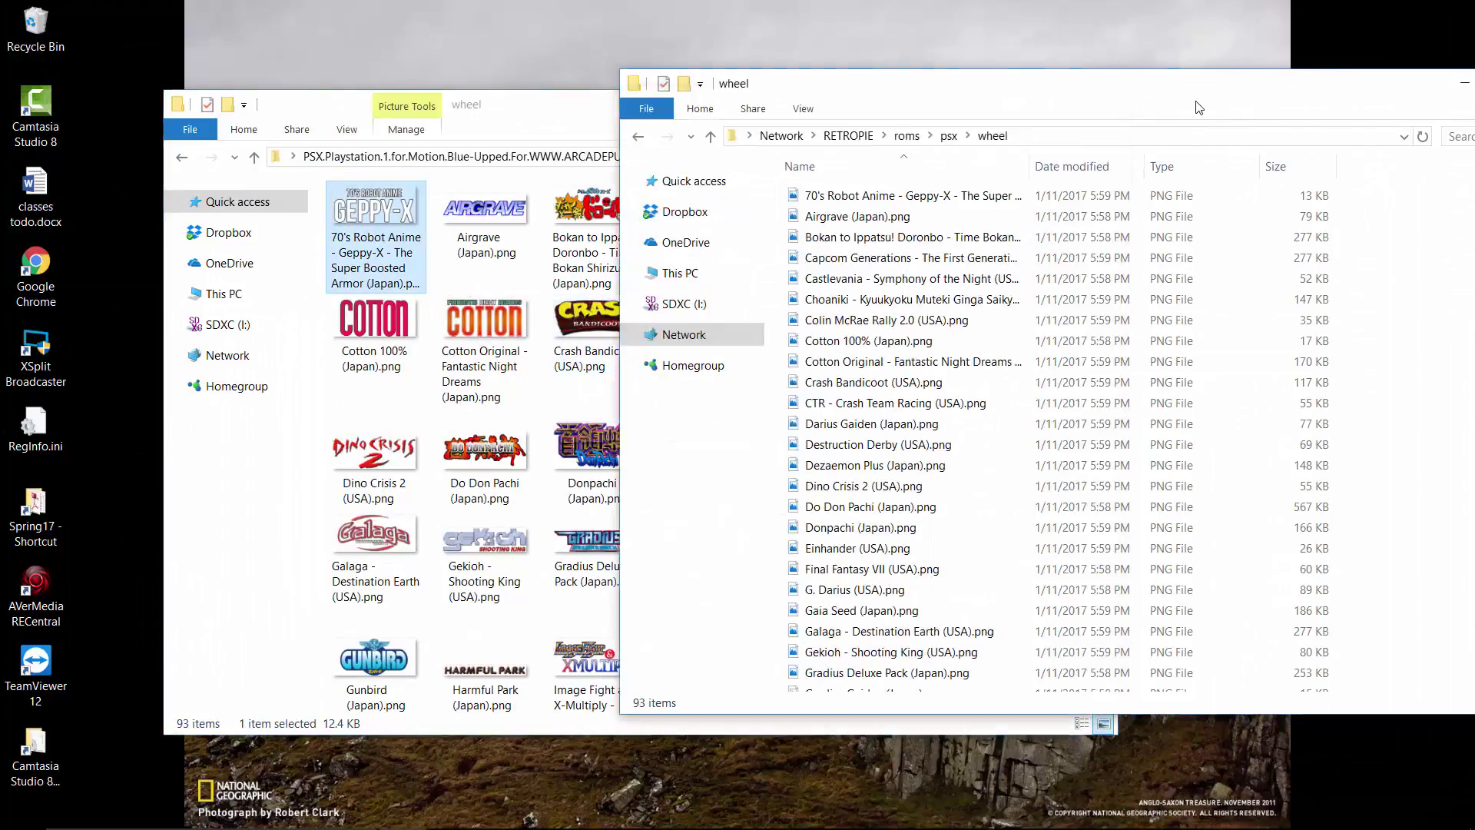
left_click(639, 137)
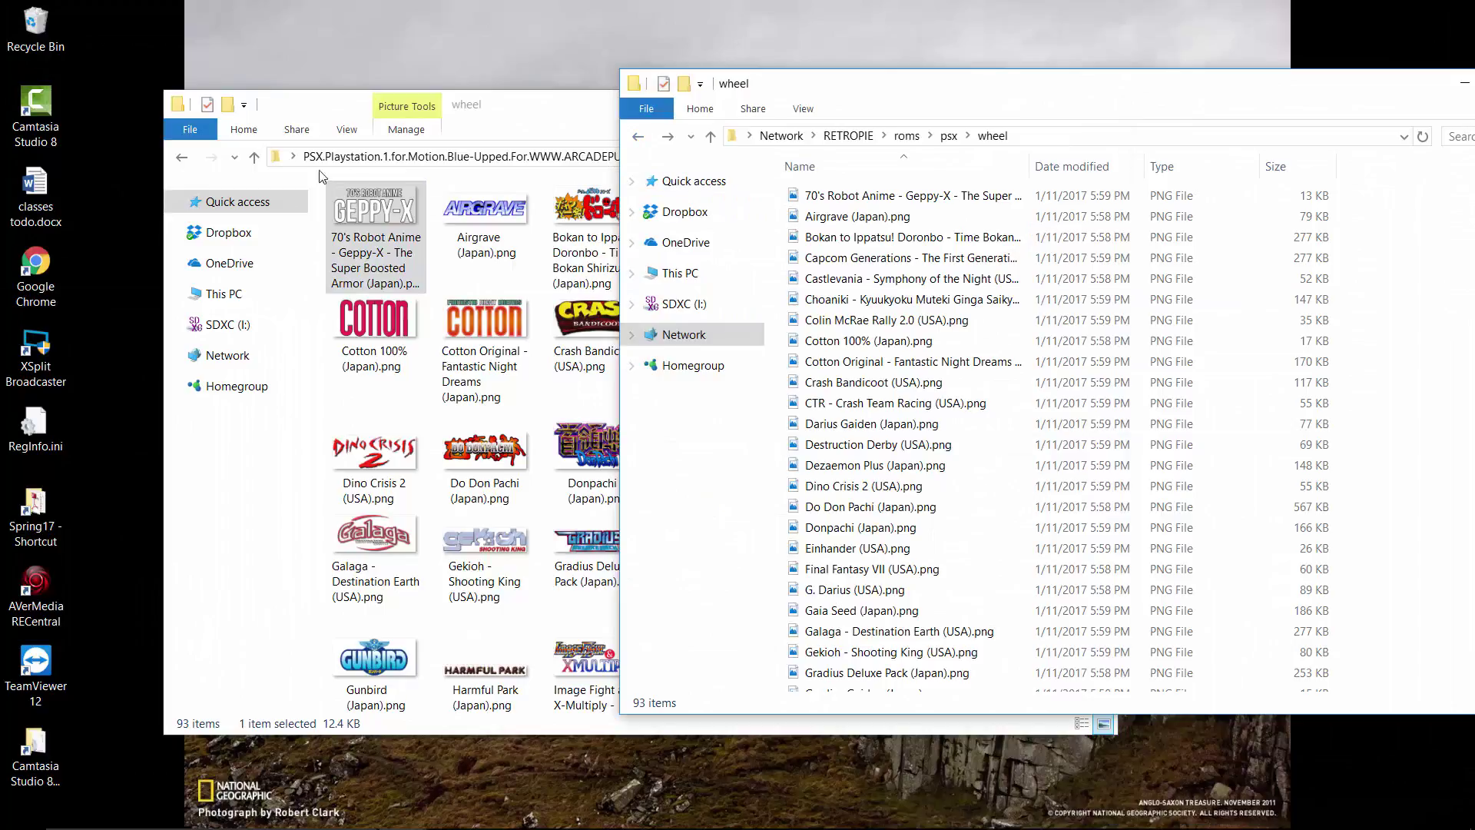
left_click(181, 156)
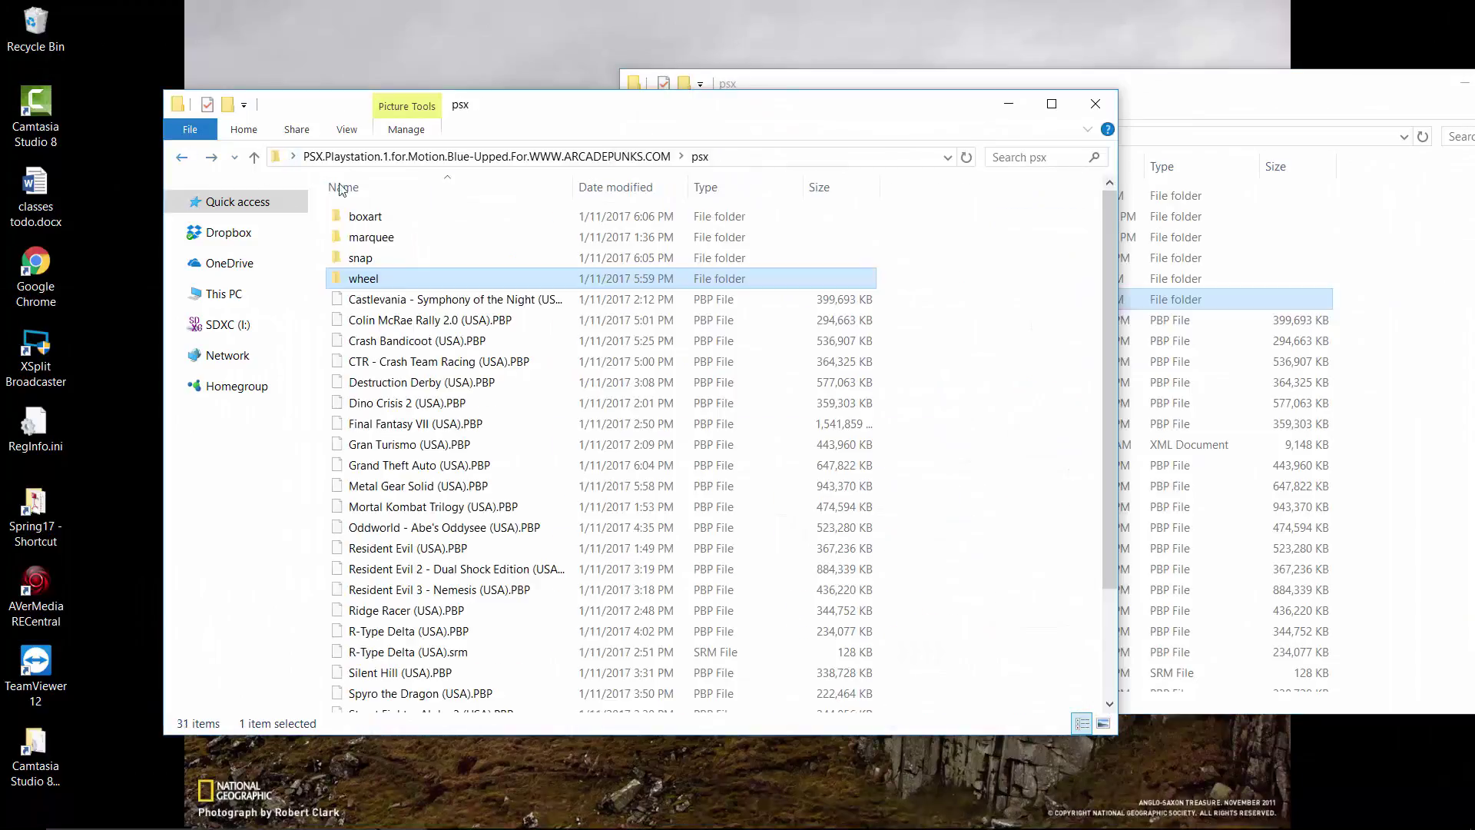
Compare the boxart folders in both windows, then return RETROPIE to its psx folder
double_click(421, 215)
key("alt+Tab")
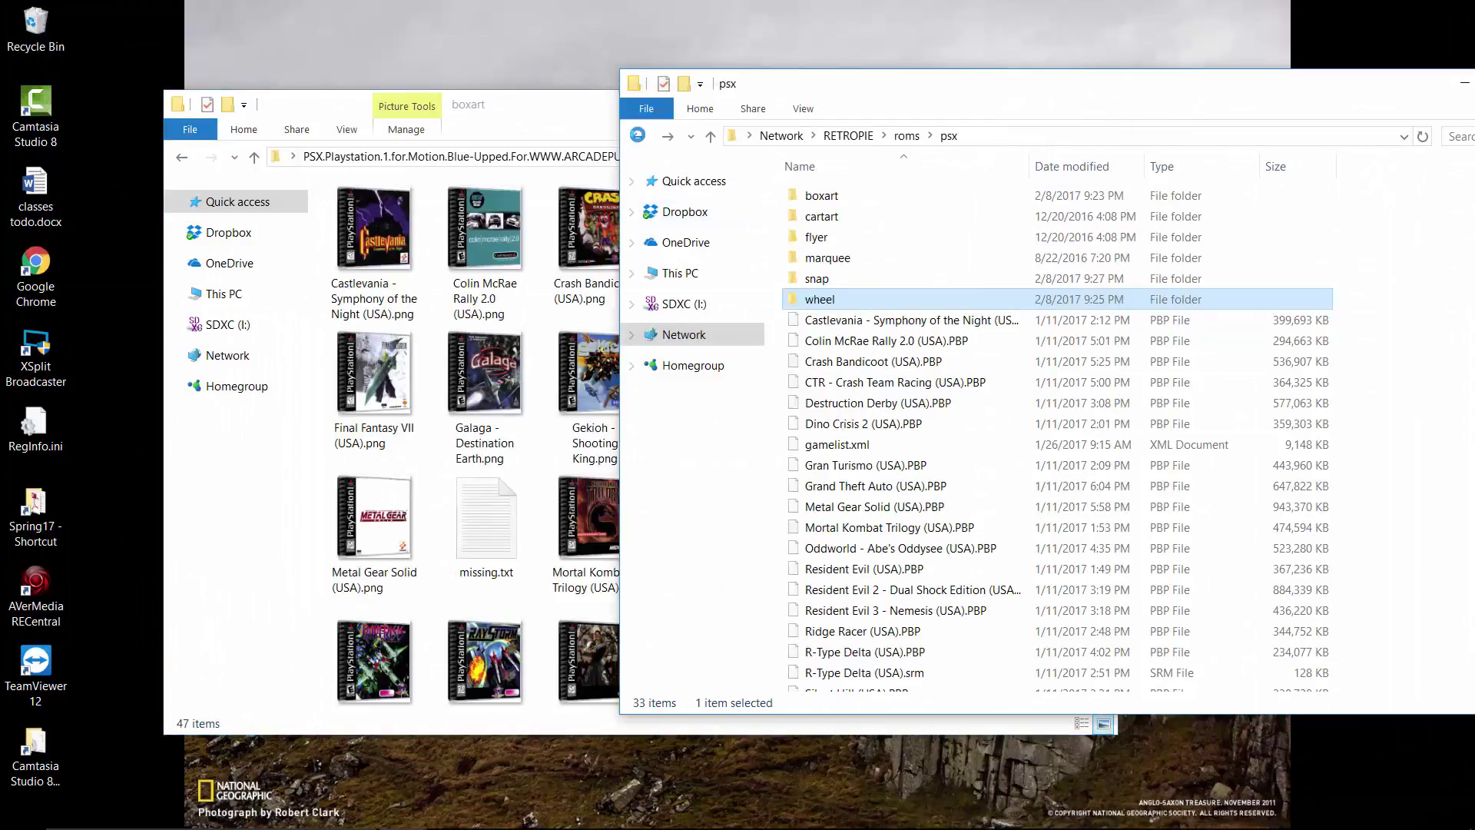
left_click(637, 135)
left_click(668, 138)
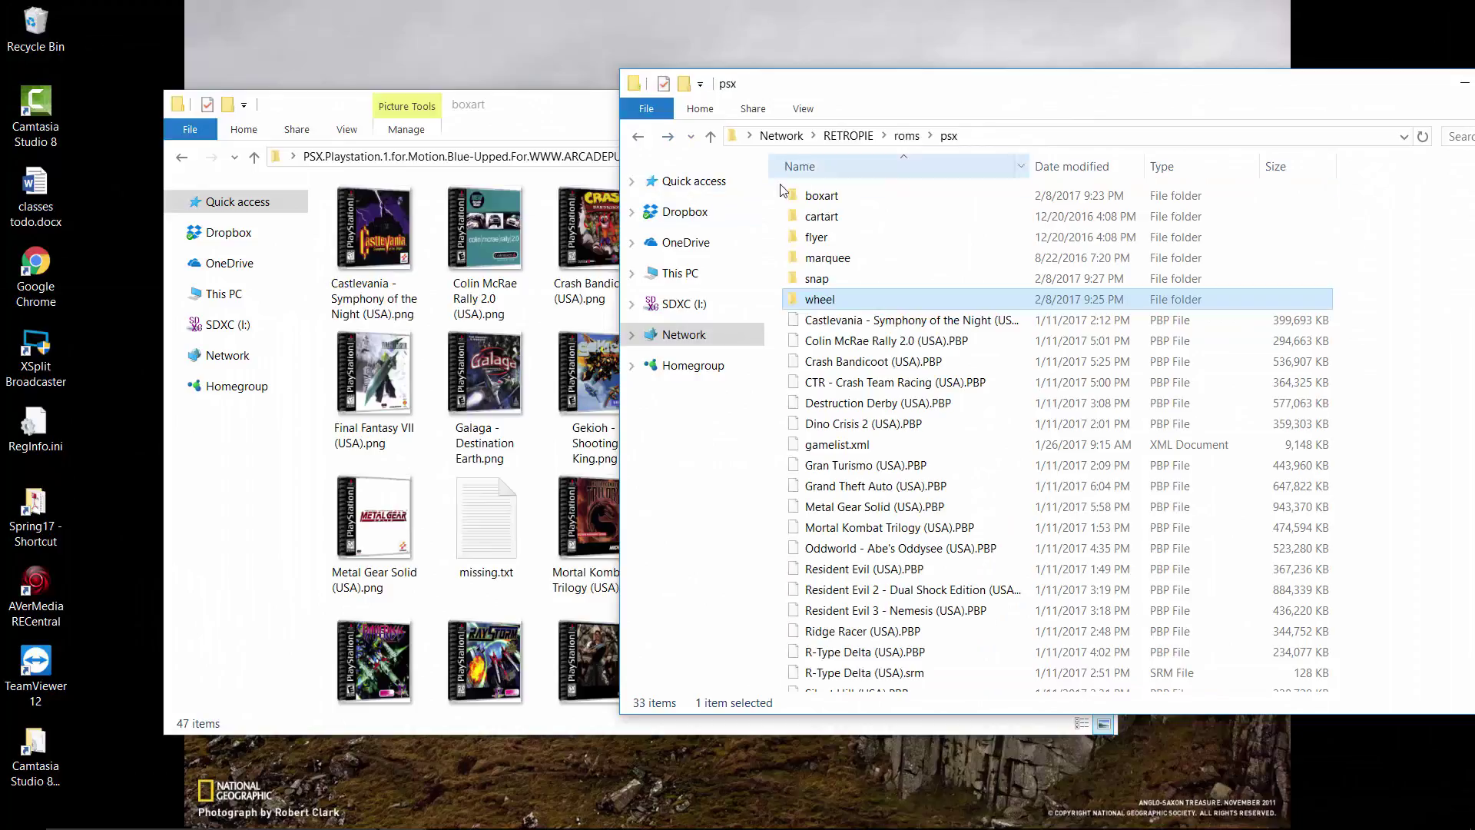
double_click(814, 191)
left_click(637, 135)
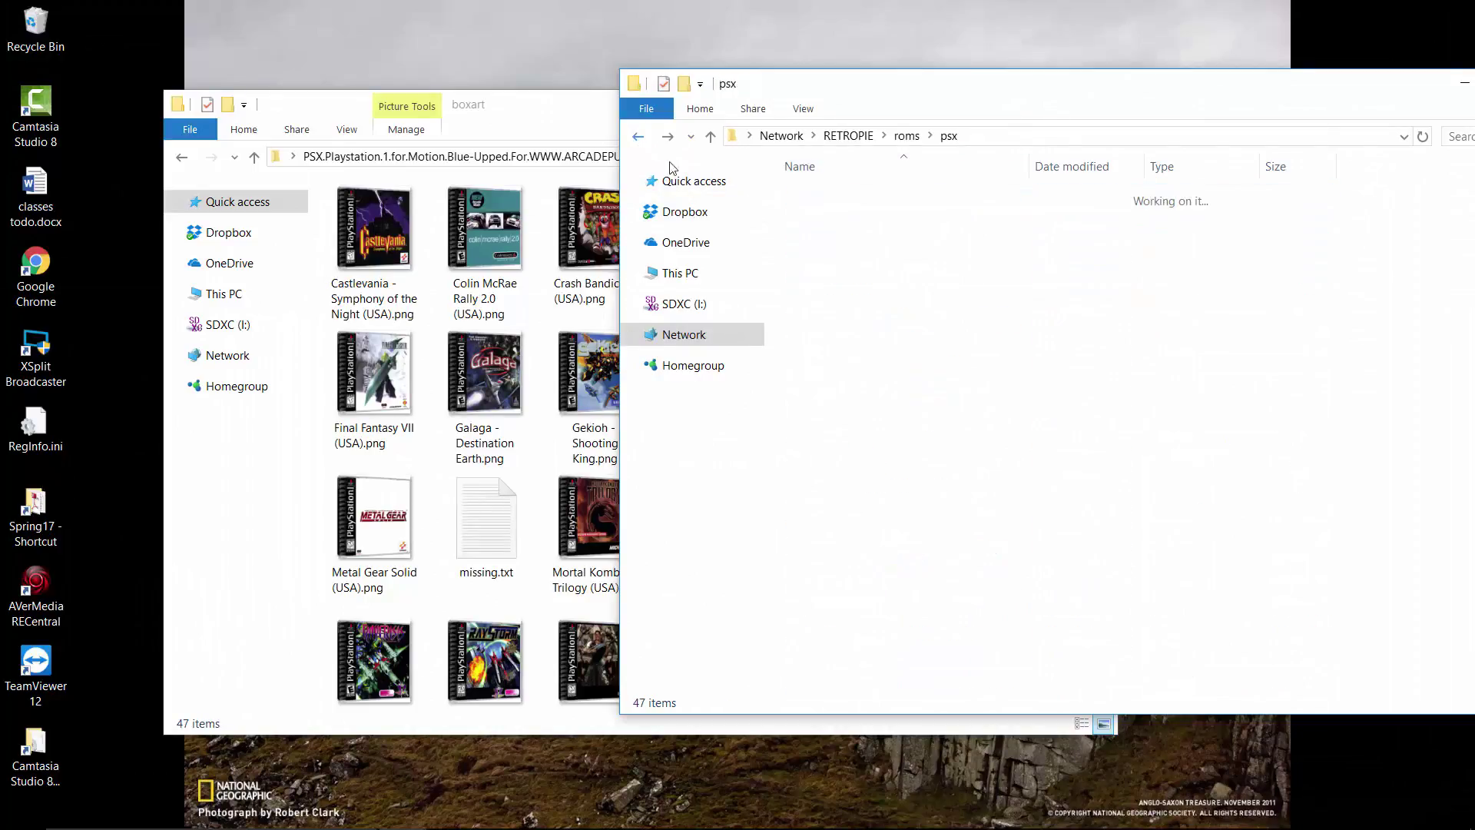
Play the Crash Team Racing preview from the snap folder in a smaller VLC window
left_click(835, 281)
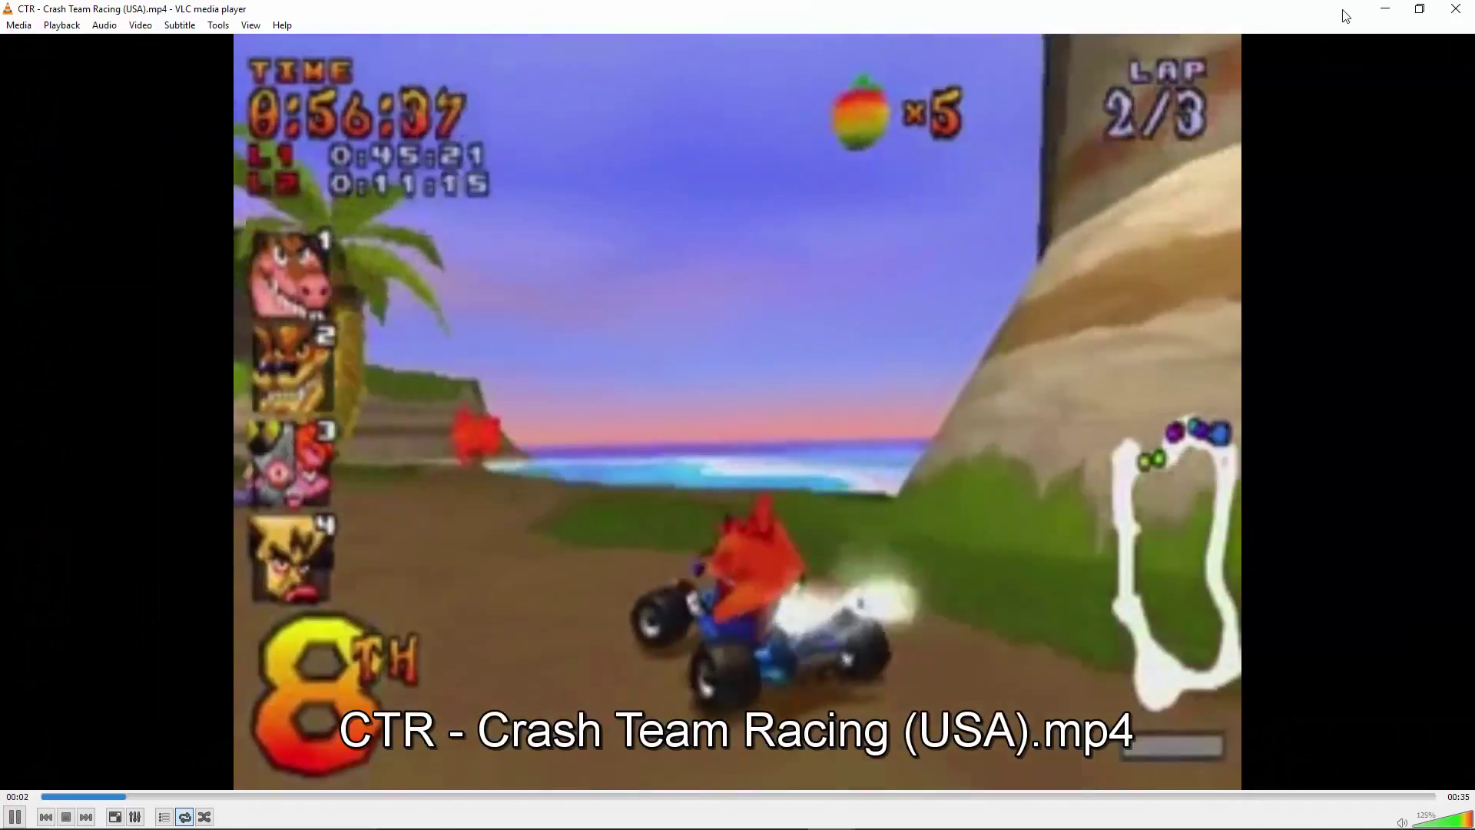
left_click(1417, 9)
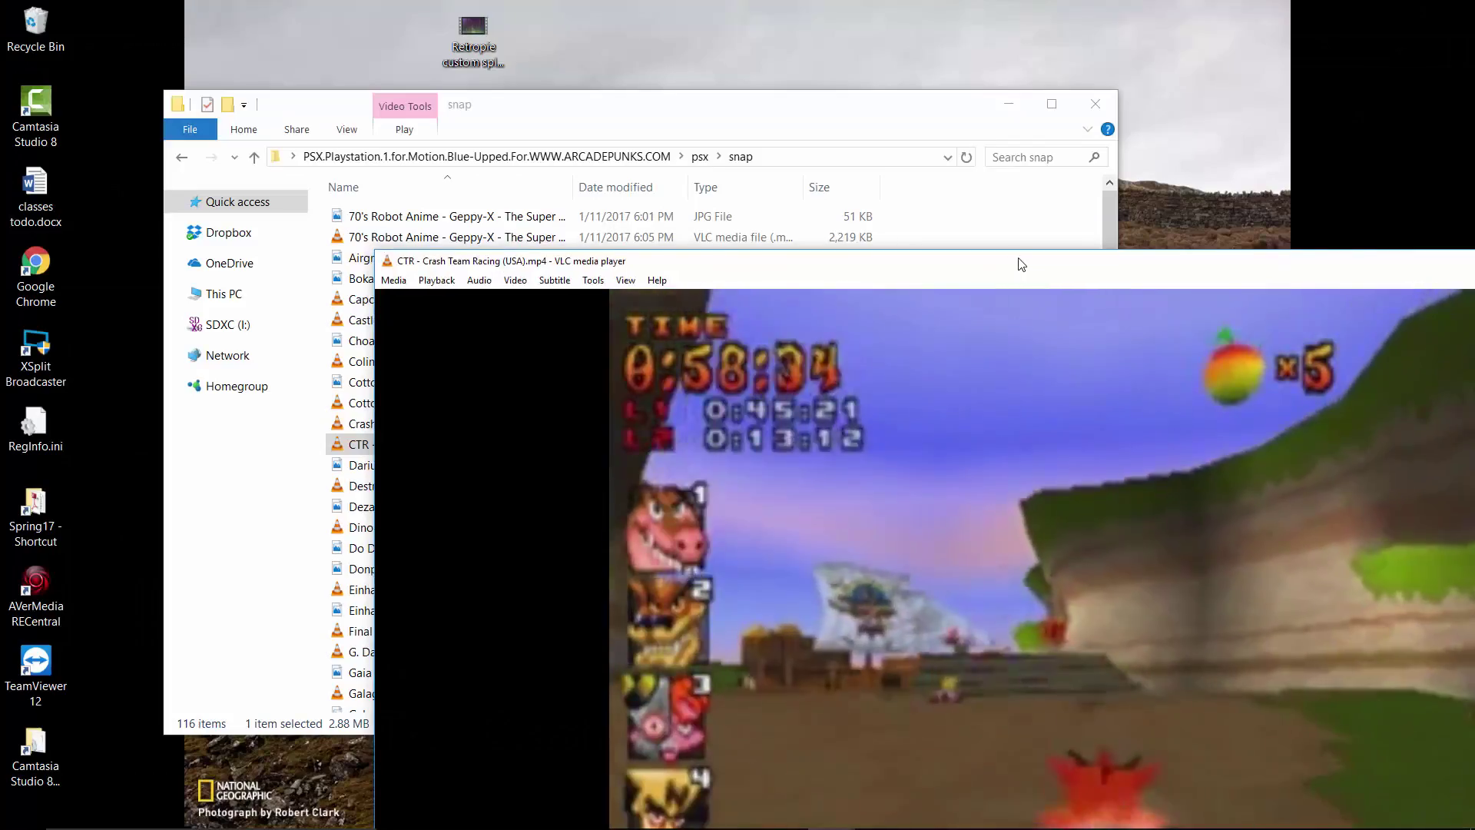
left_click_drag(1033, 290, 670, 8)
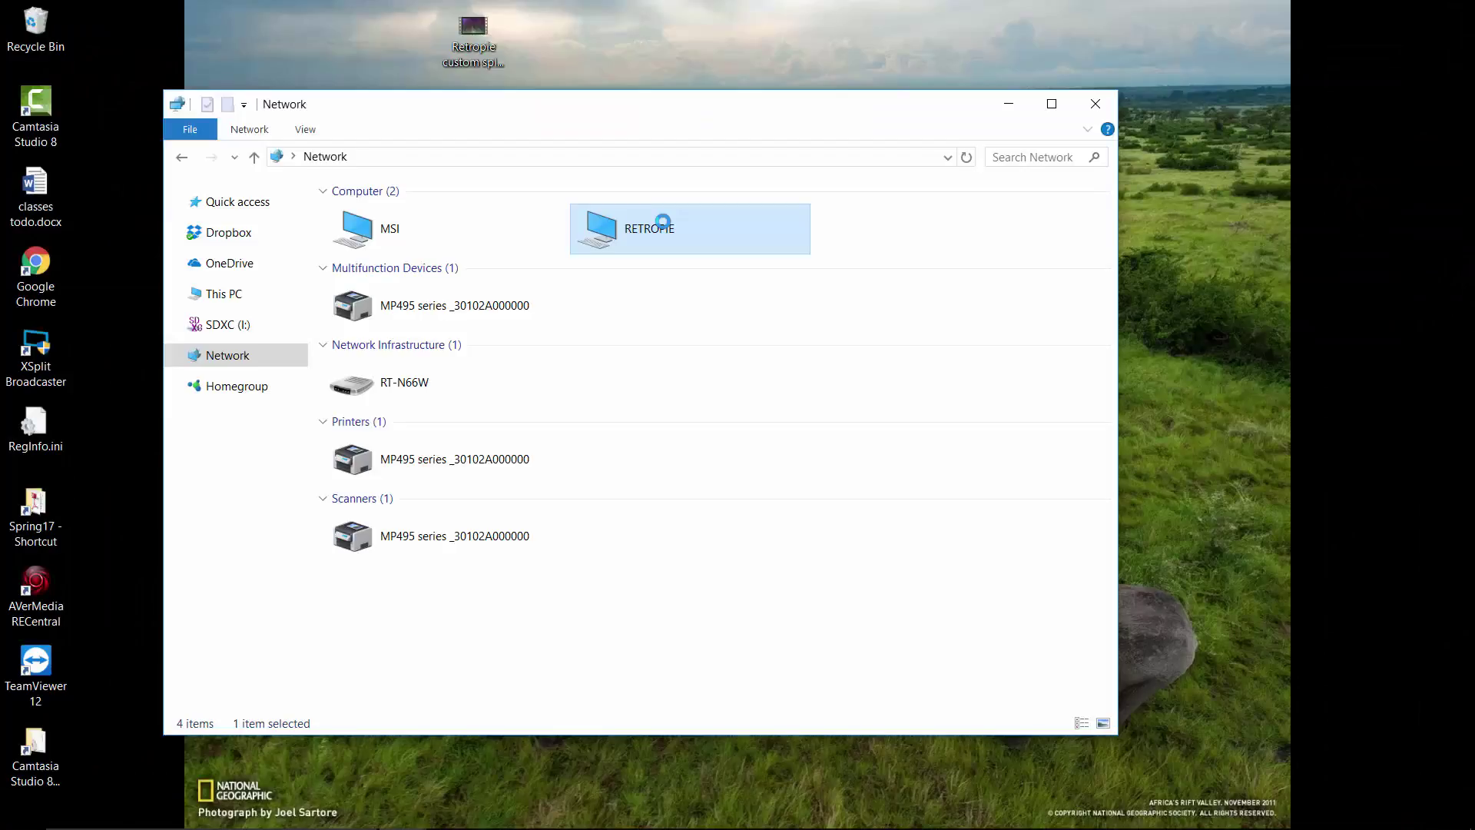
Confirm the custom splash screen video is in the RETROPIE splashscreens folder, then close it
left_click(467, 270)
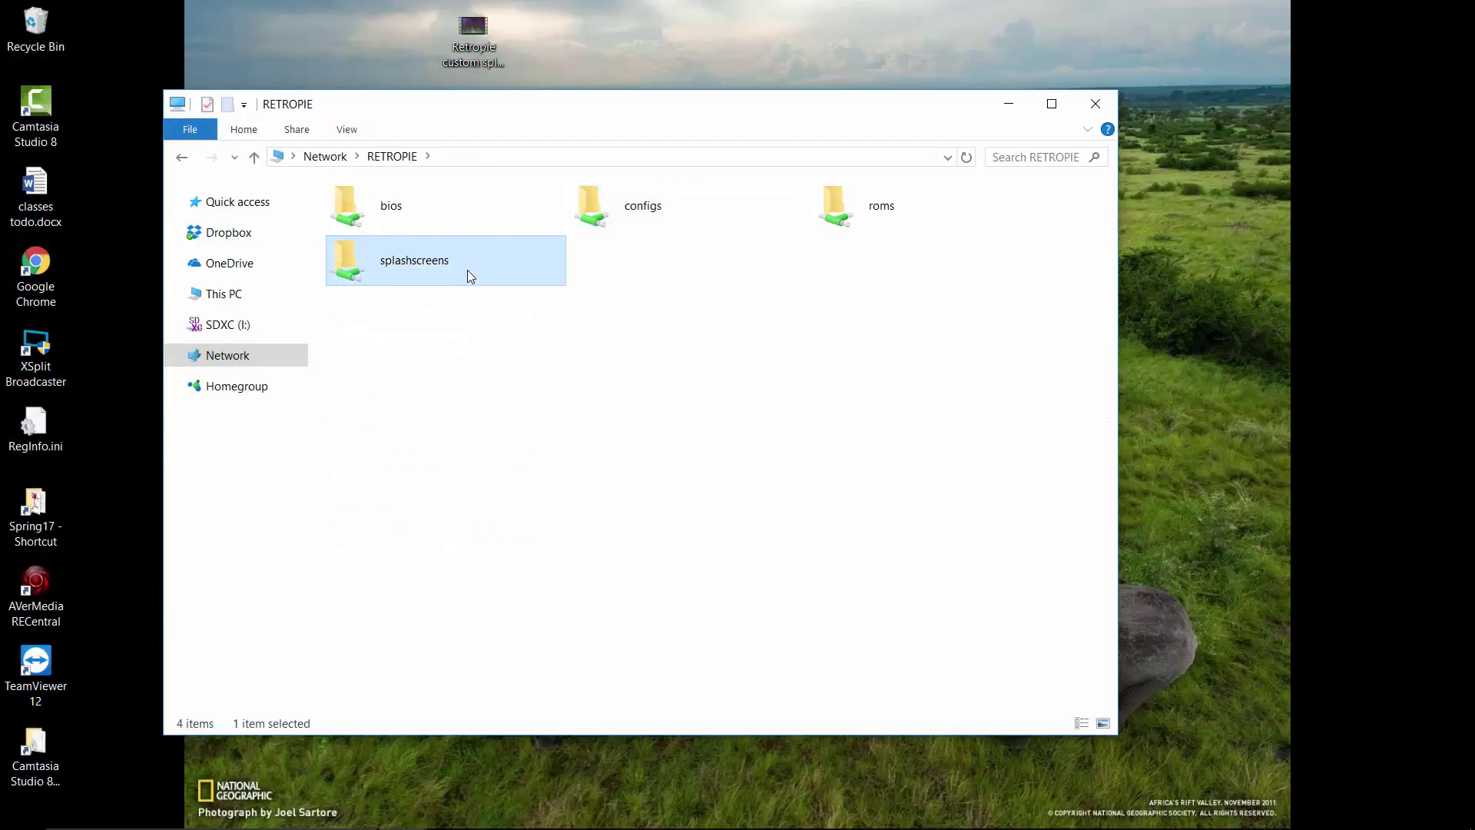
double_click(398, 270)
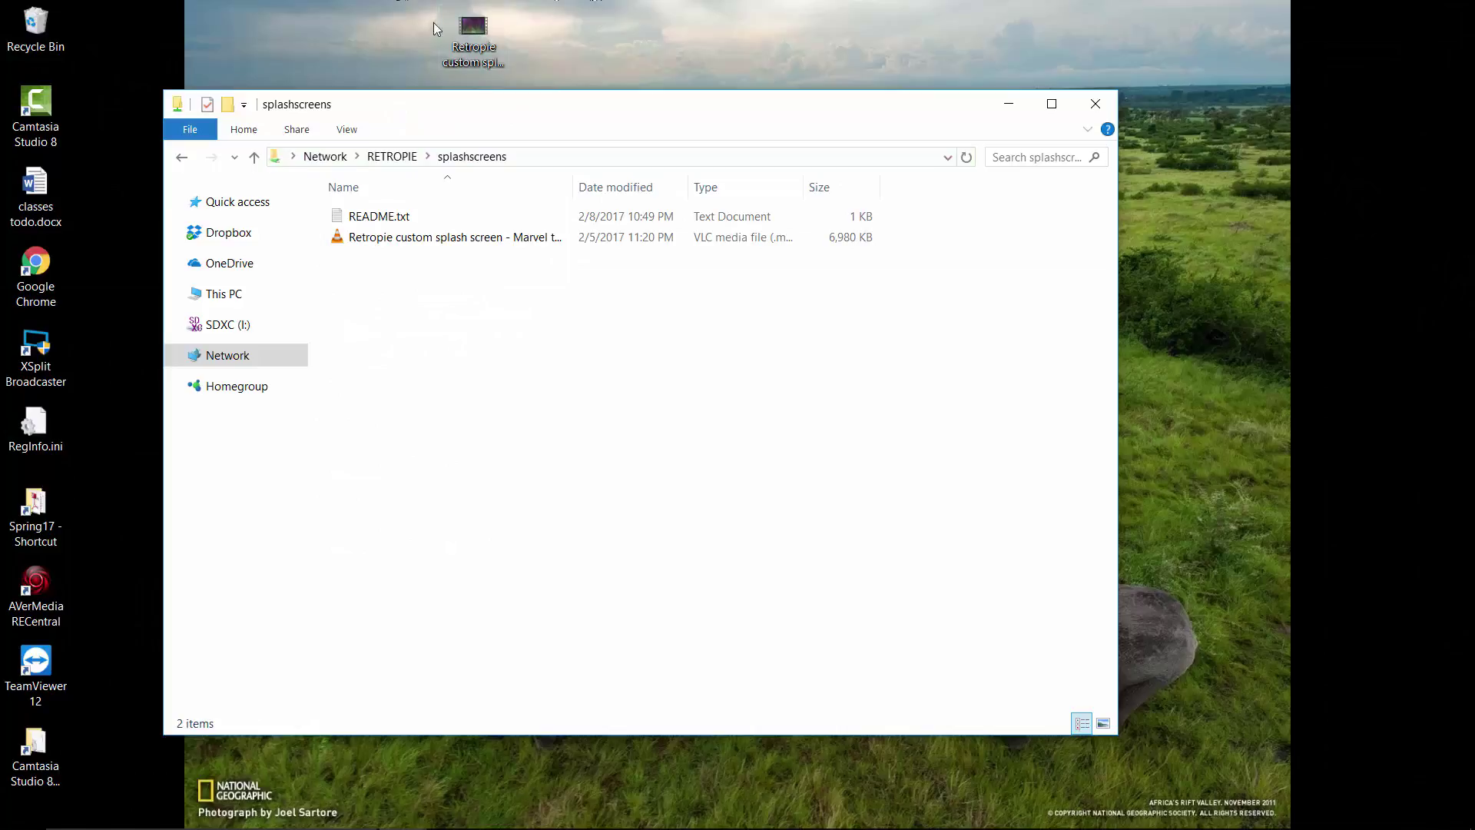
left_click(388, 216)
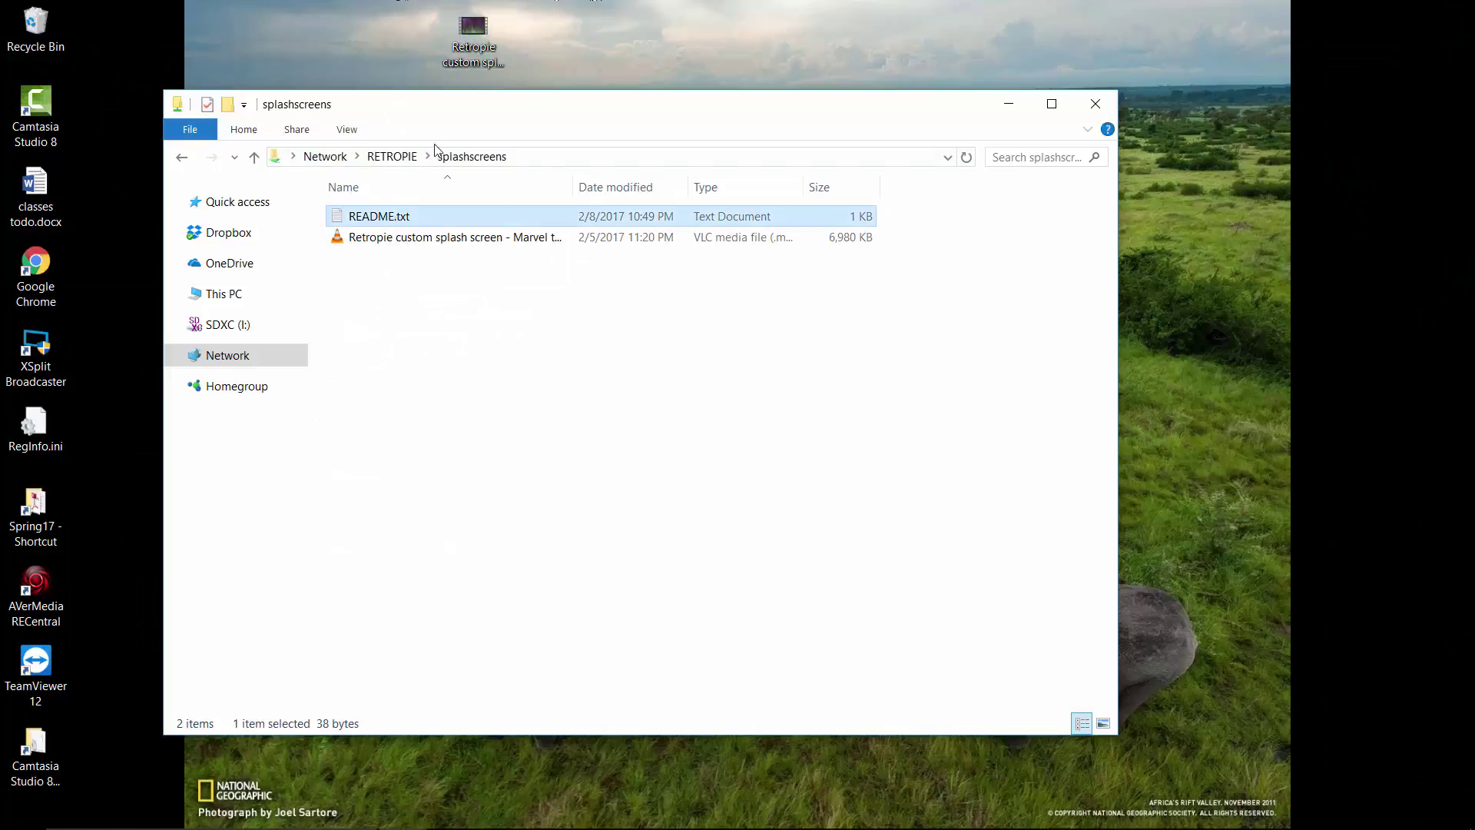
left_click(475, 31)
left_click_drag(479, 32, 452, 51)
left_click(419, 238)
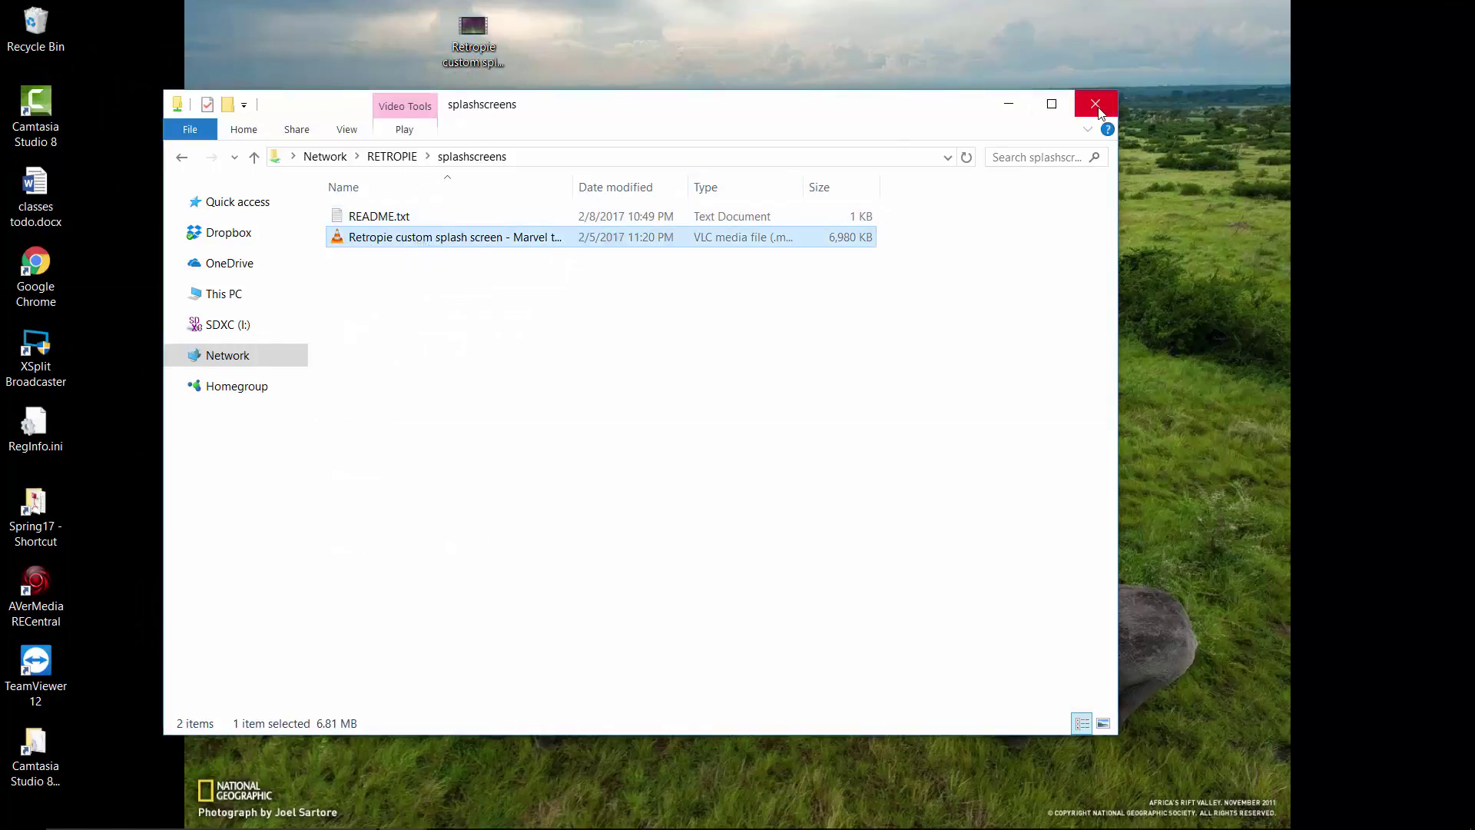
left_click(1095, 105)
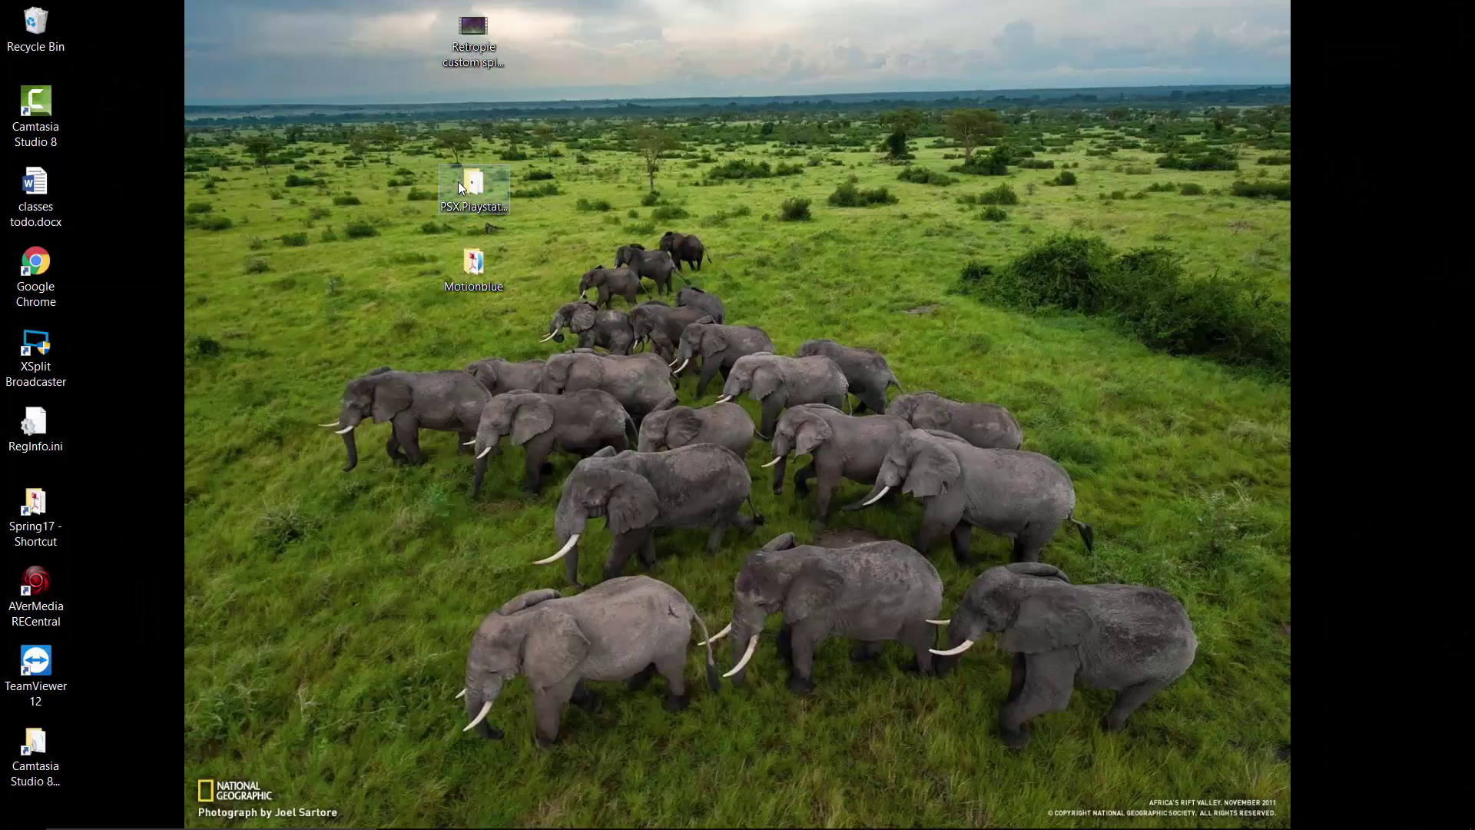
Check the snap and wheel folders in the desktop PSX pack's psx folder, then close it
double_click(461, 182)
double_click(625, 216)
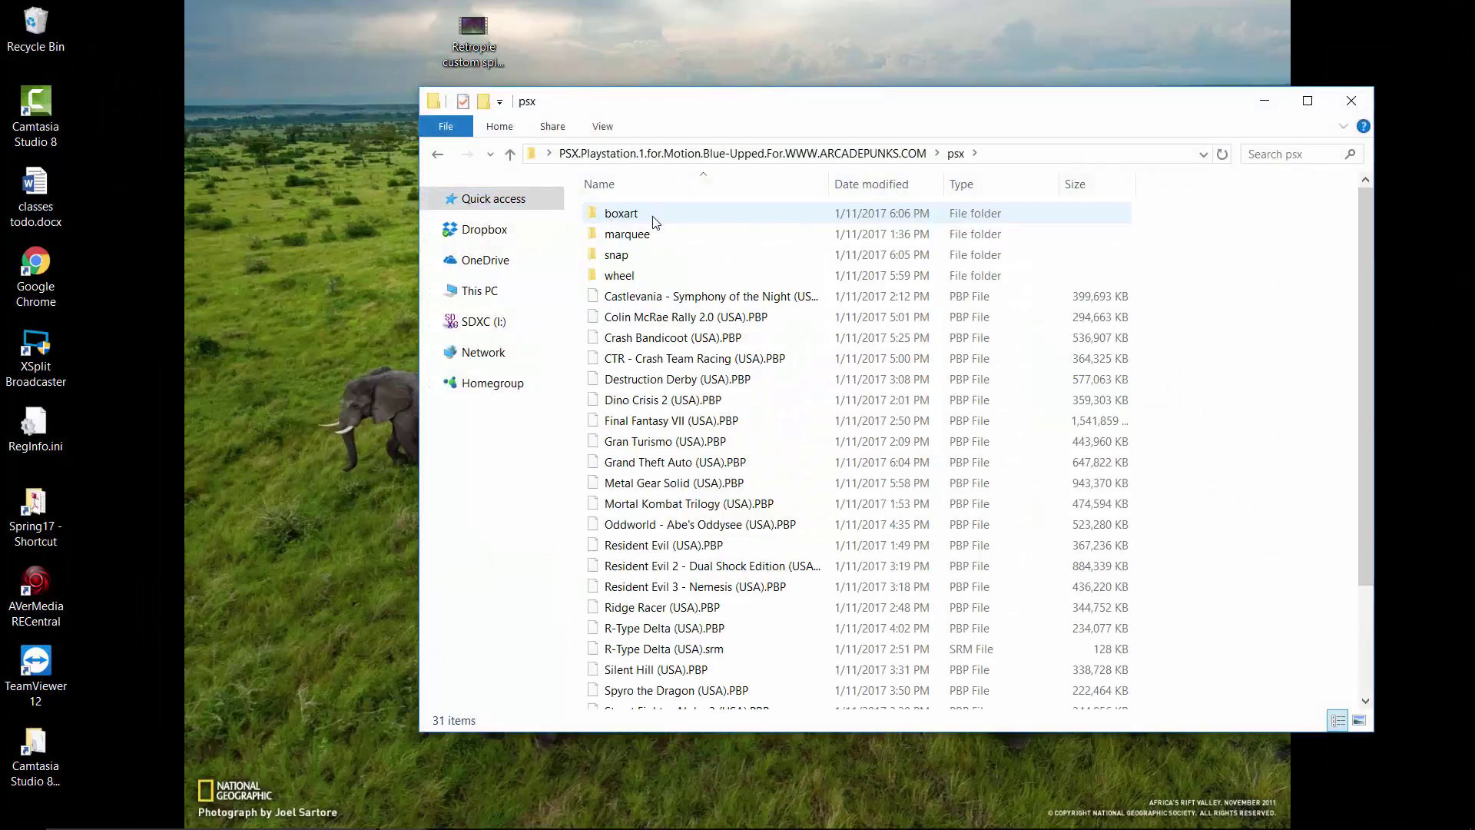
left_click(626, 255)
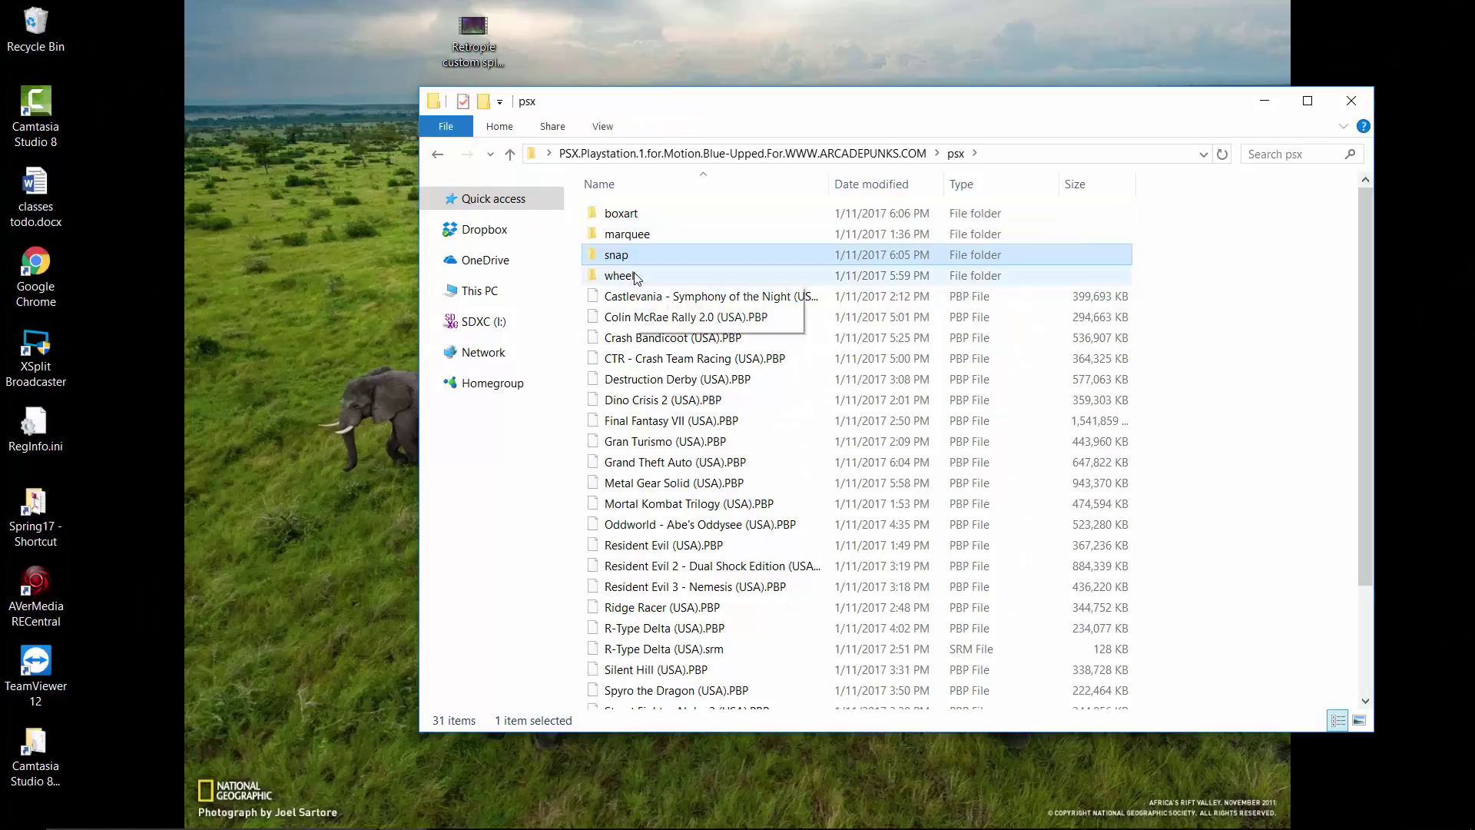
left_click(636, 276)
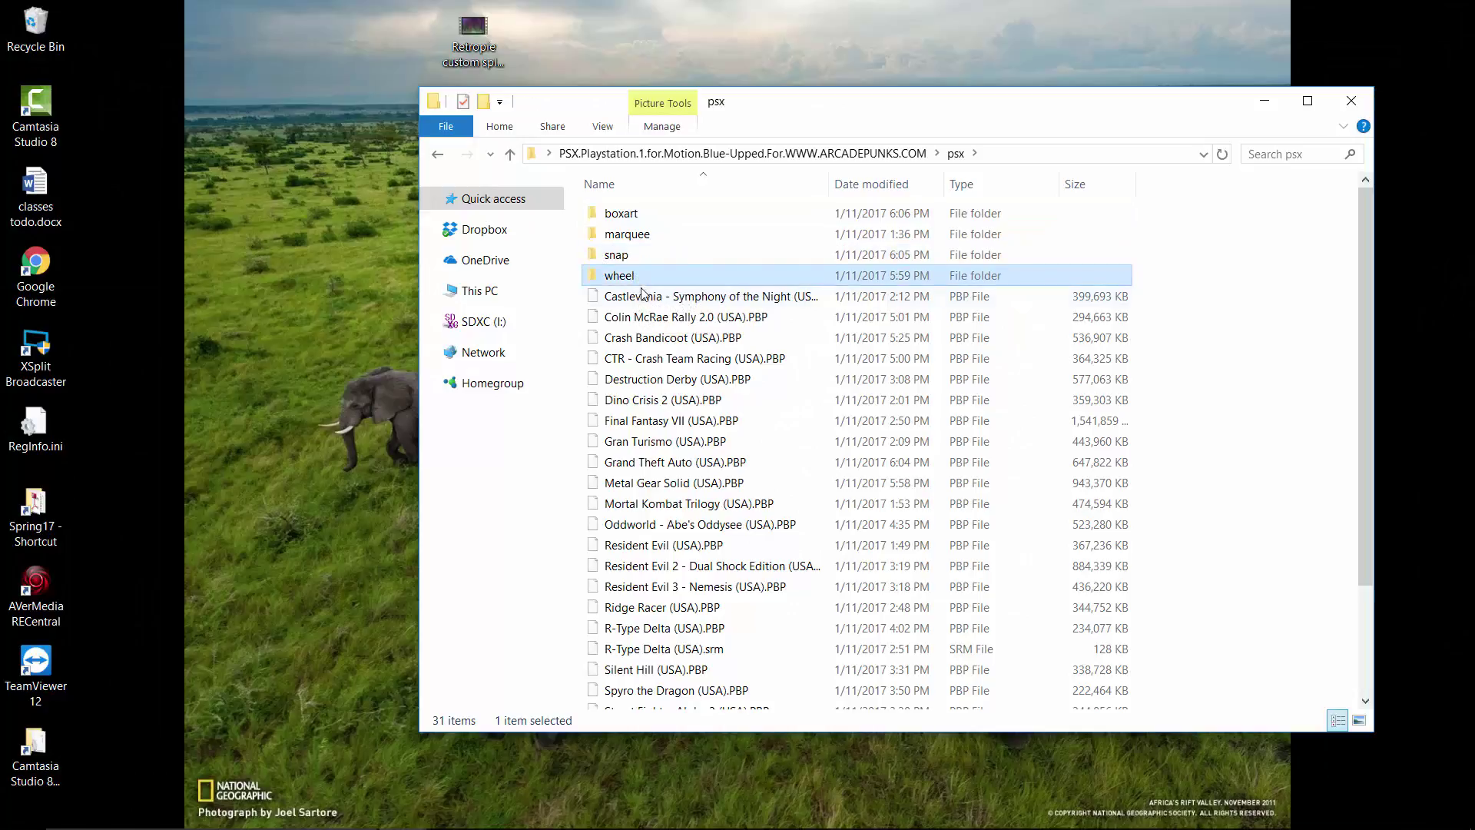
left_click(1352, 102)
left_click_drag(556, 203, 555, 201)
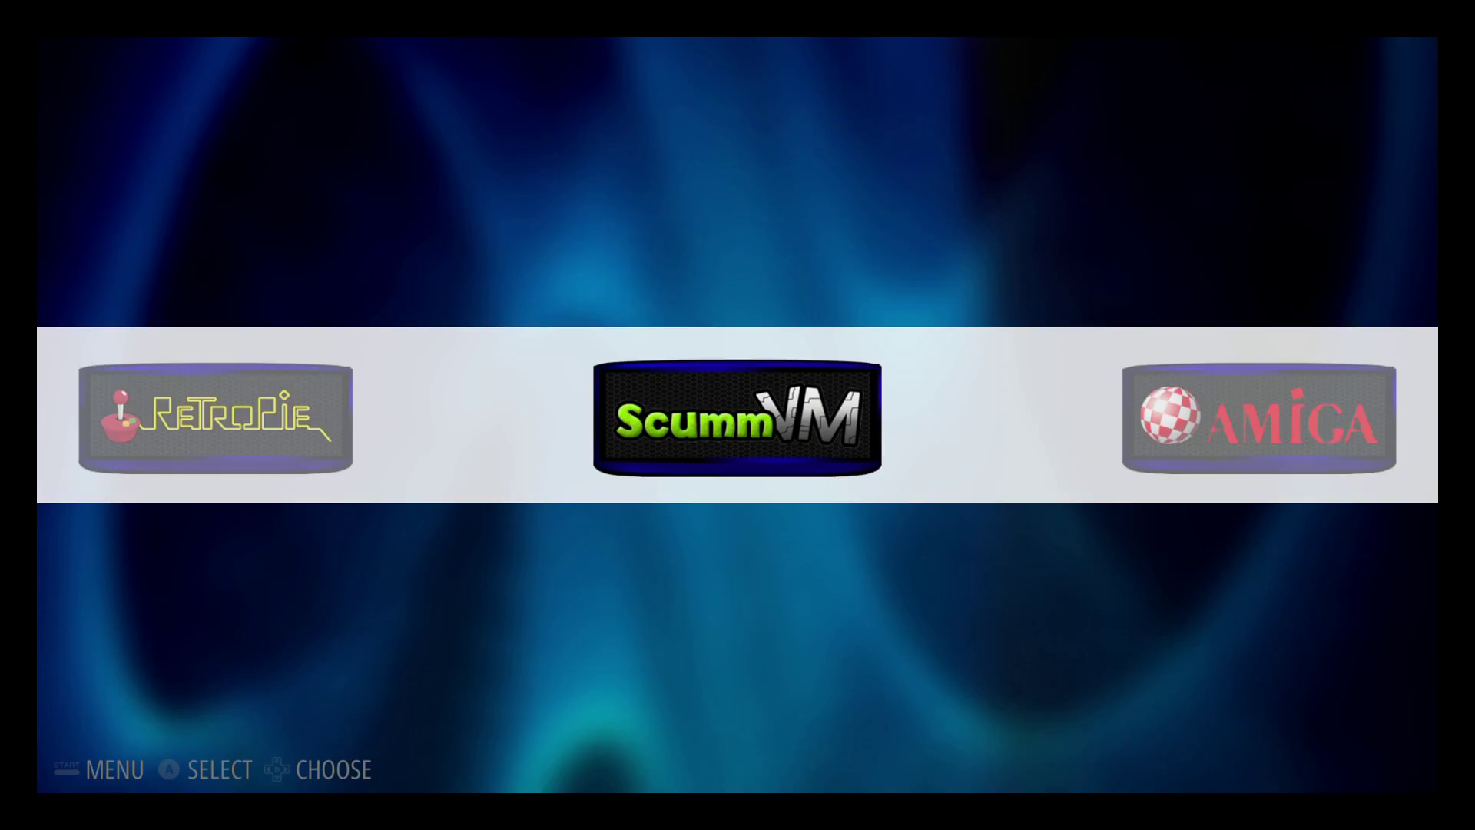
Choose the Marvel mp4 under Own/Extra splashscreens as the boot splash screen in RetroPie Setup
key("Left")
key("Return")
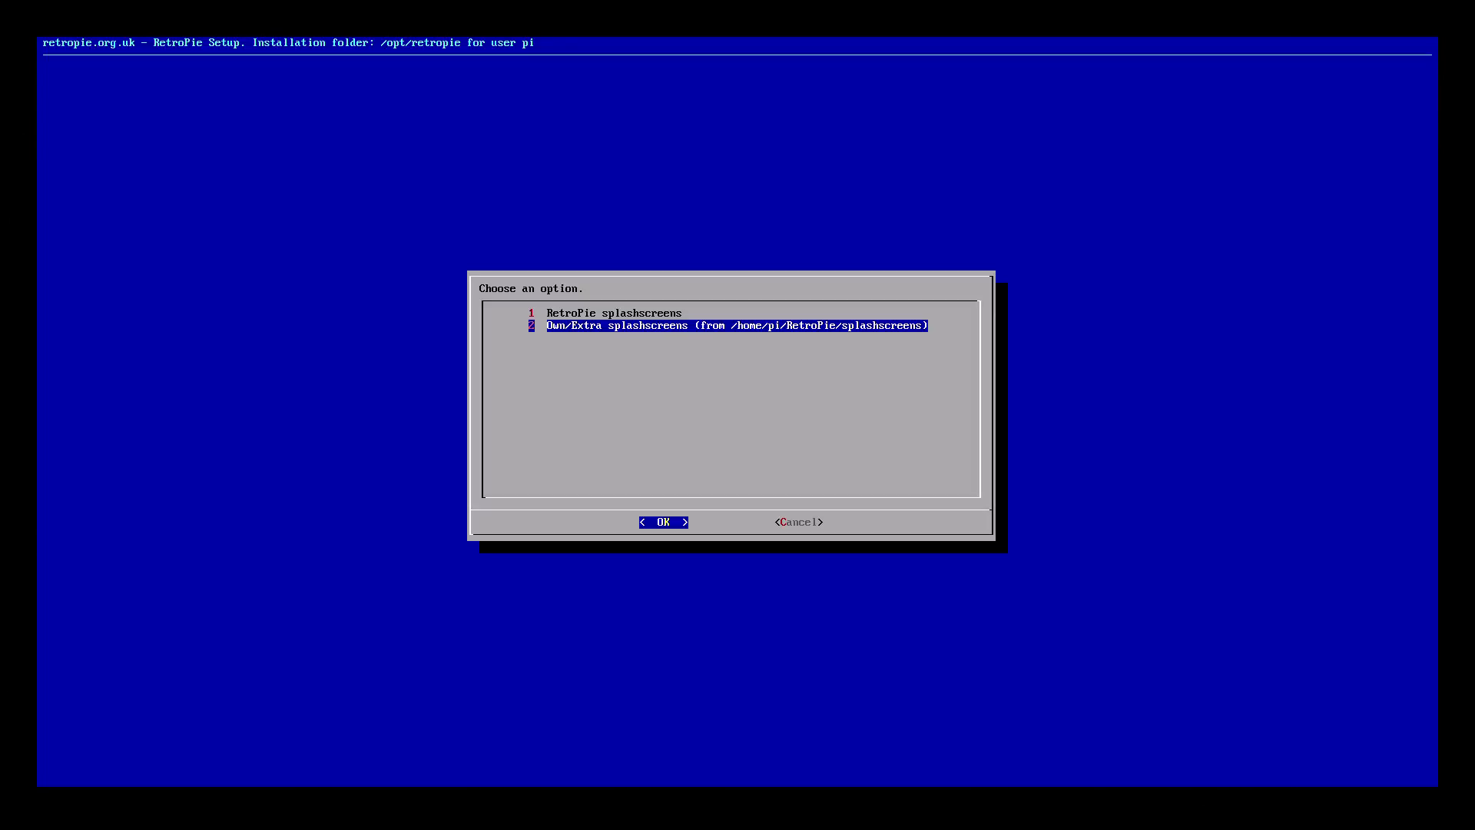
key("Return")
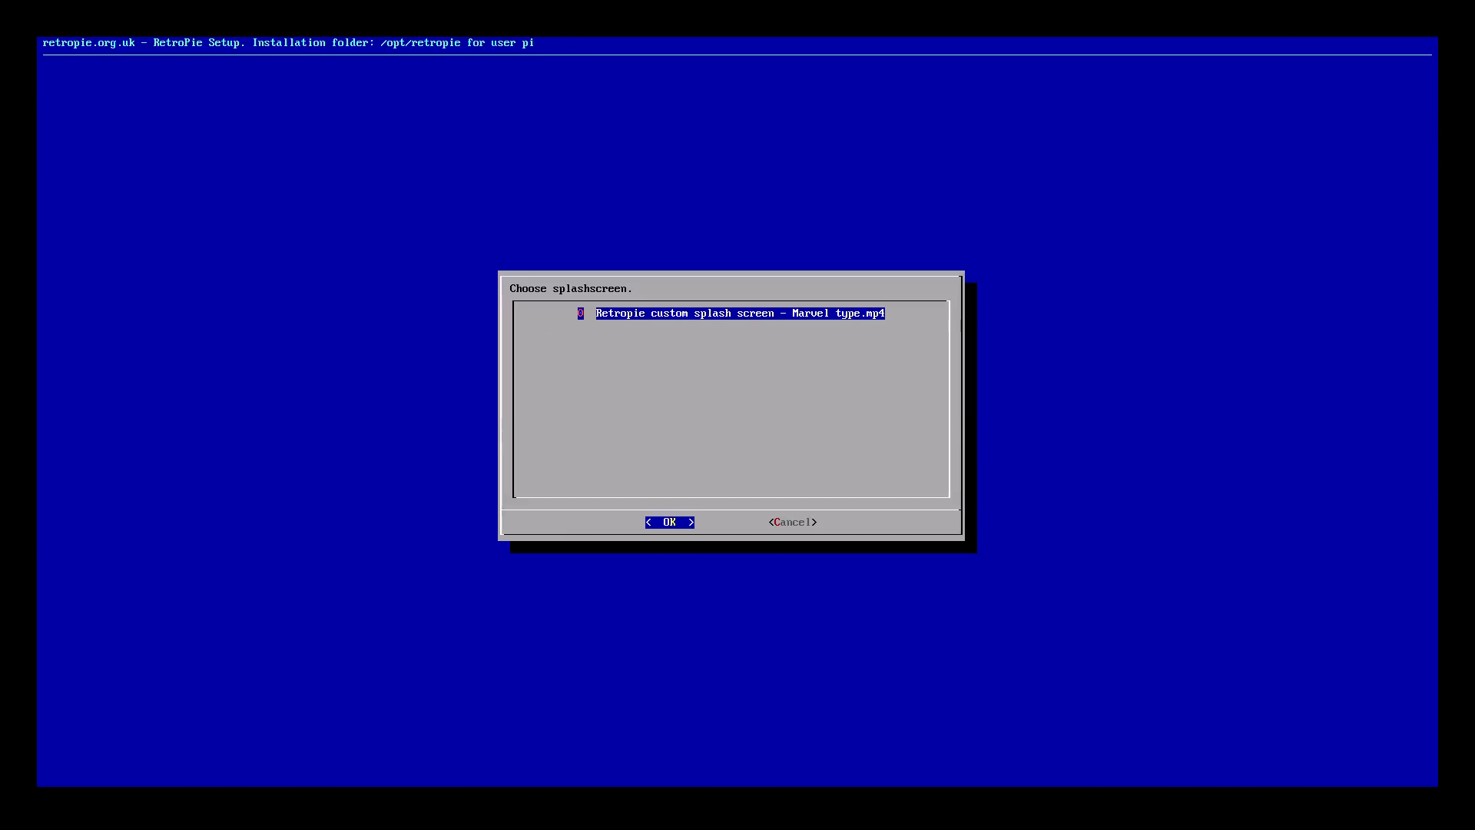
key("Return")
key("Return")
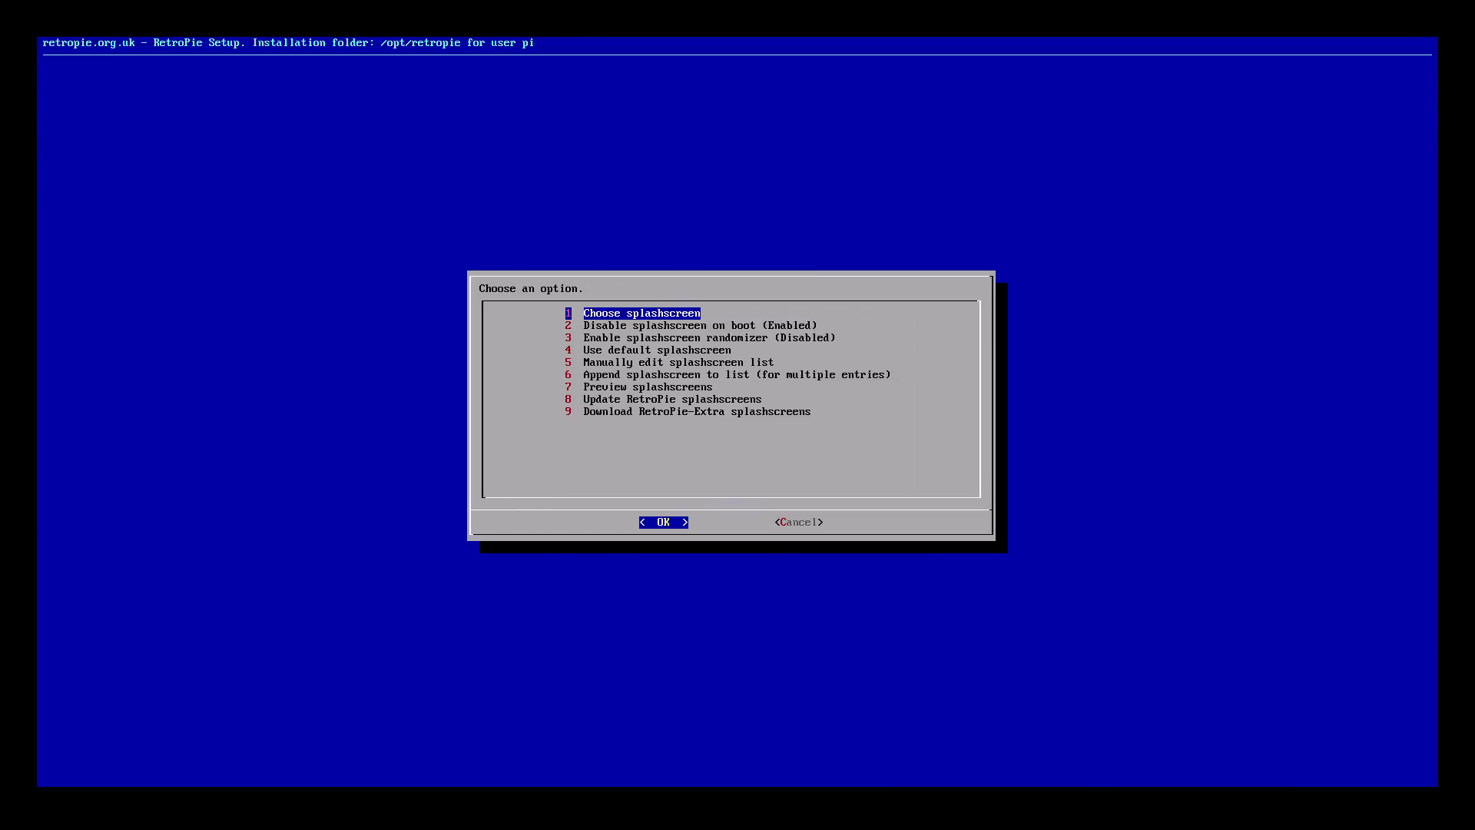
key("Down")
key("Down")
key("Down")
key("Down")
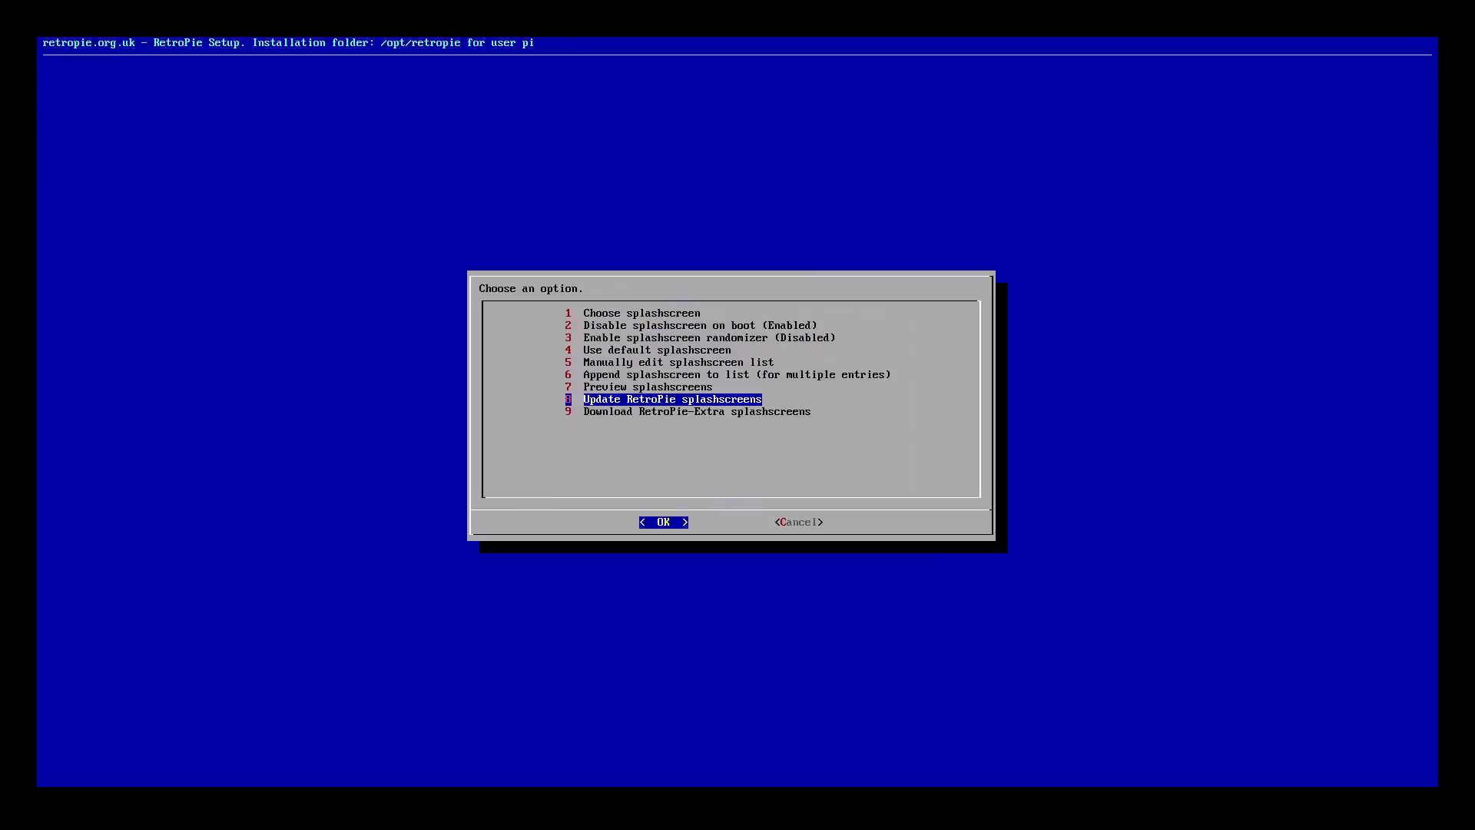
key("Return")
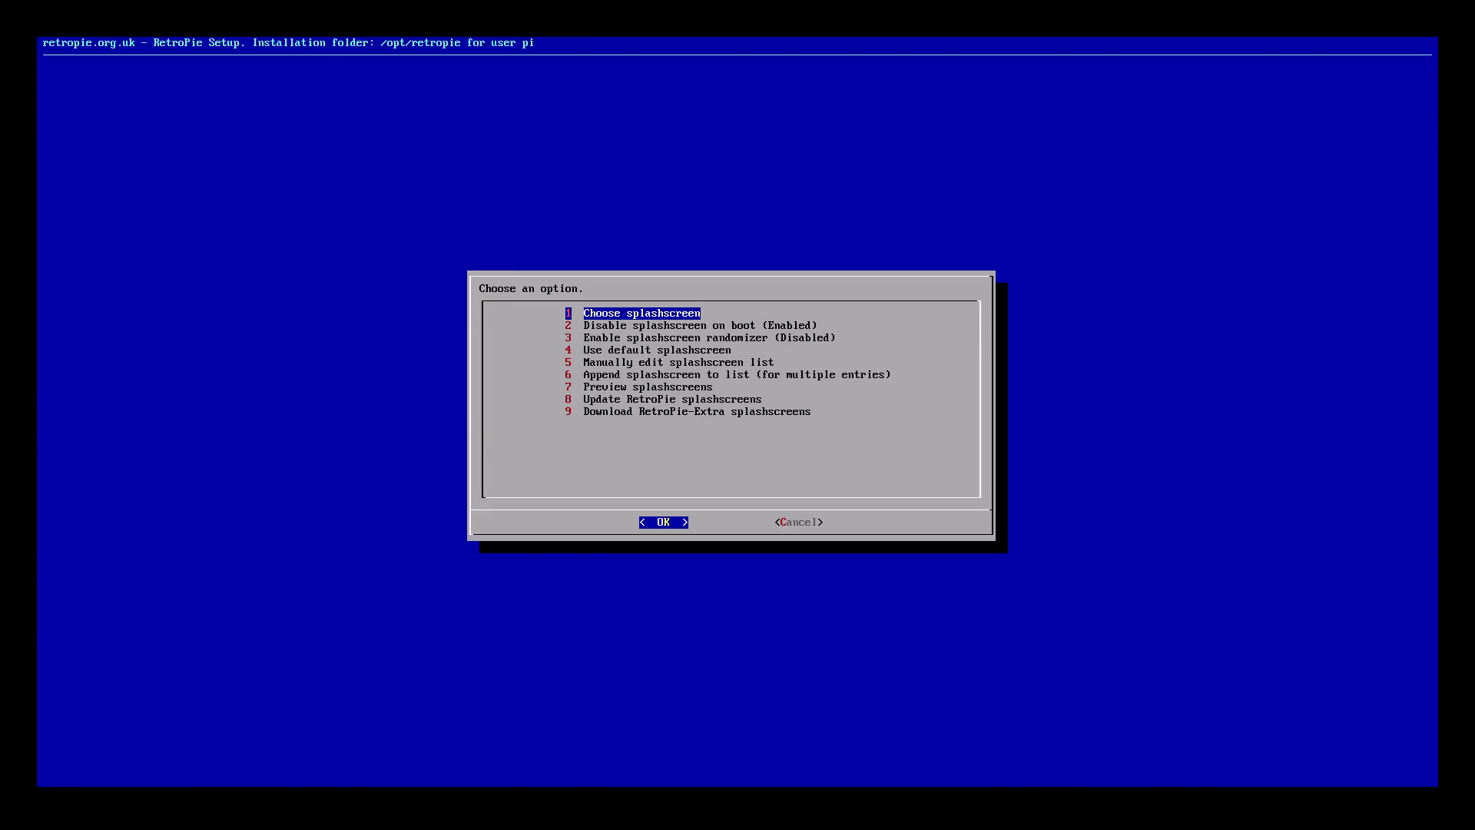
key("Down")
key("Down")
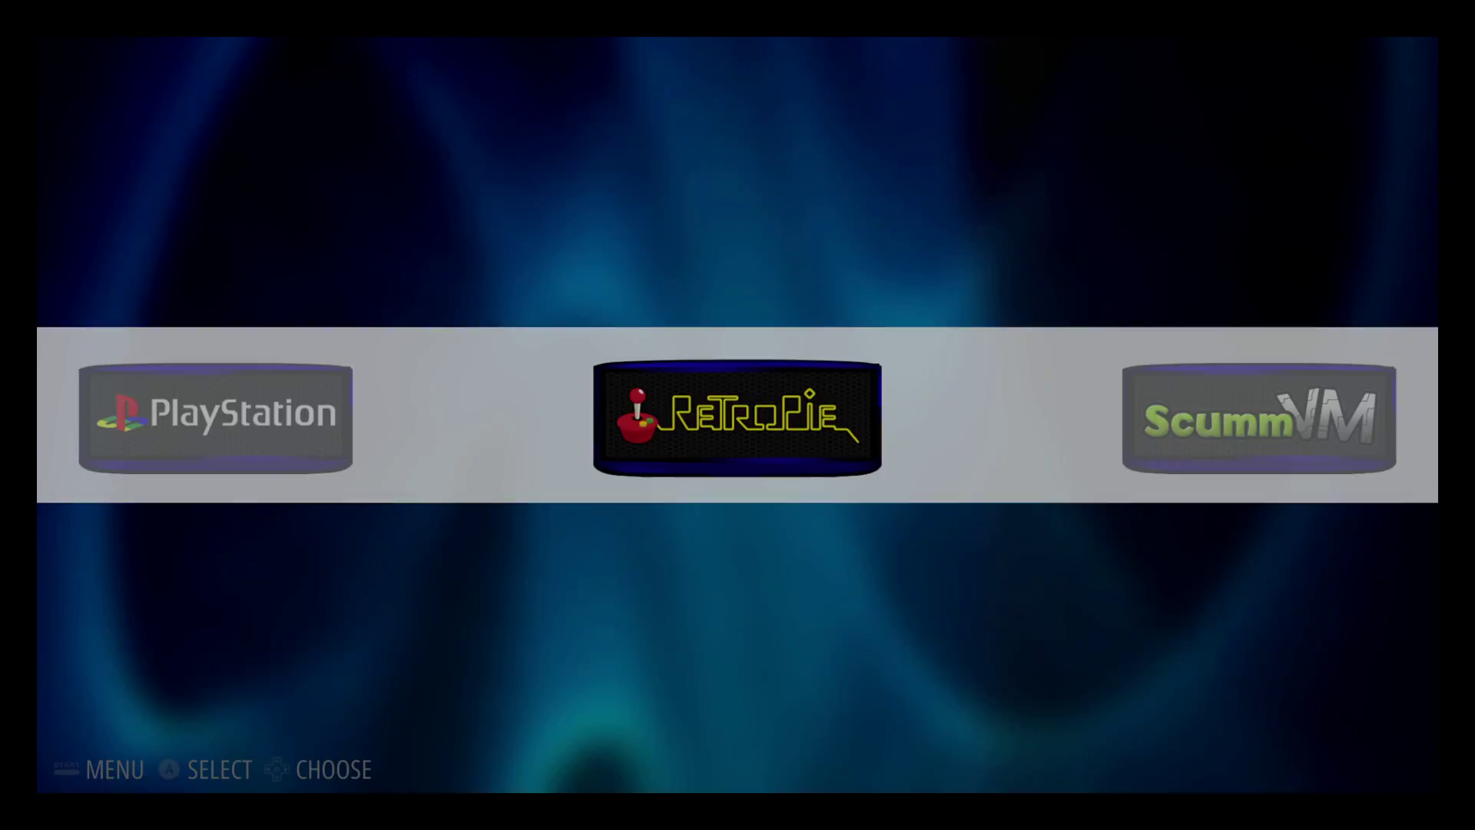
Open the PlayStation game list and browse from Colin McRae Rally 2.0 to Destruction Derby
key("Left")
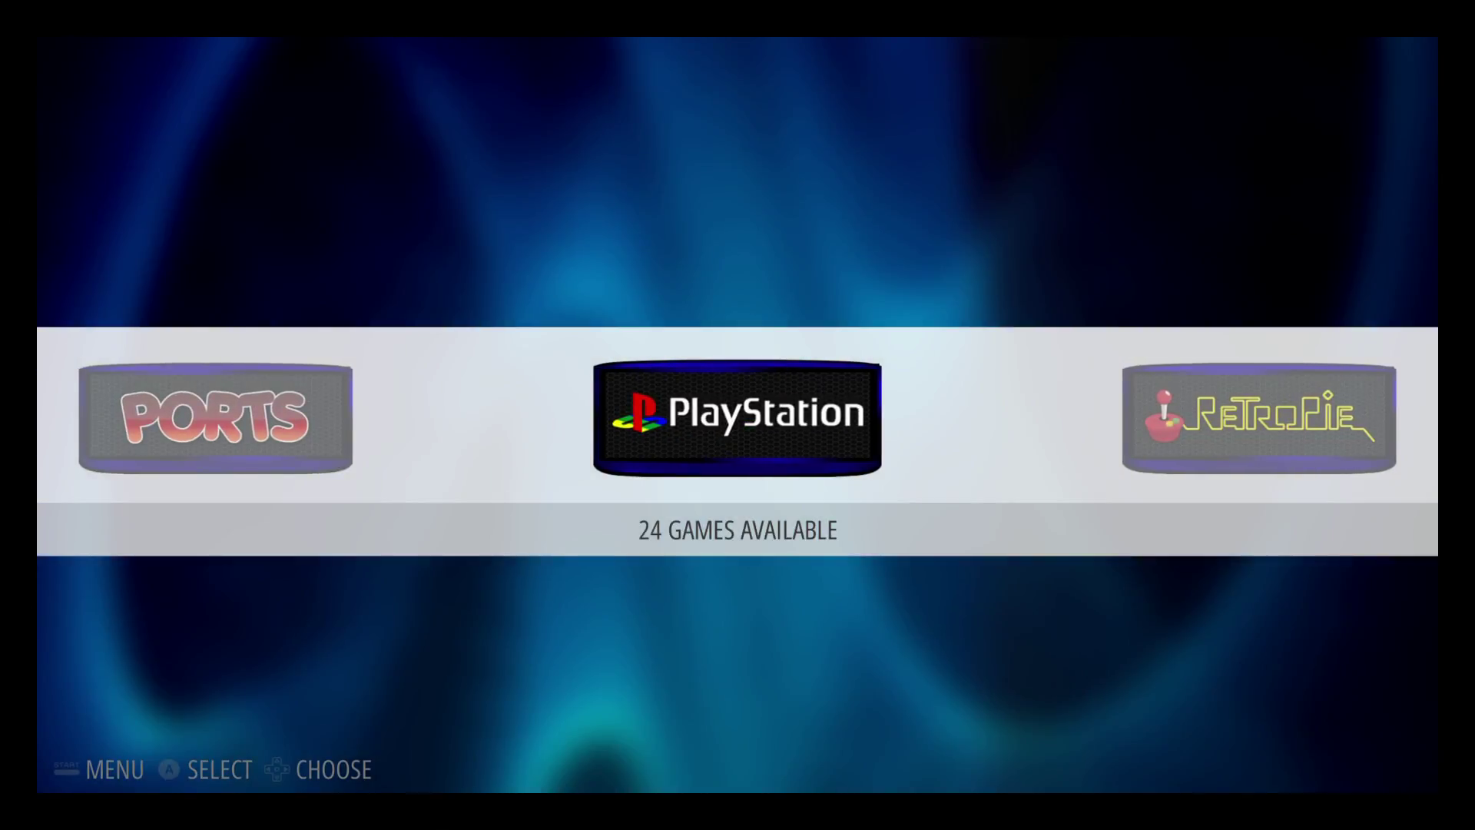
key("Return")
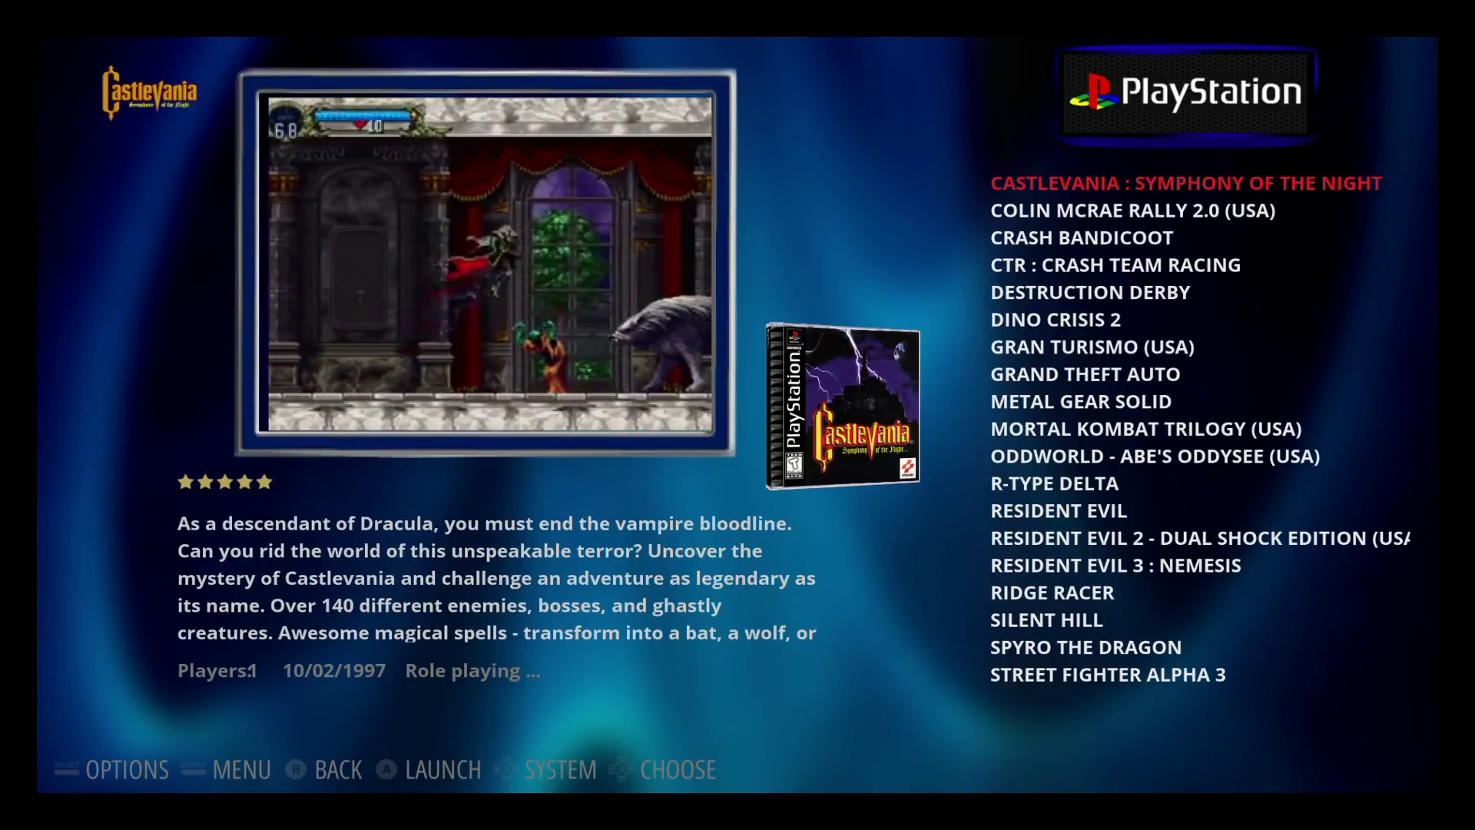
key("Down")
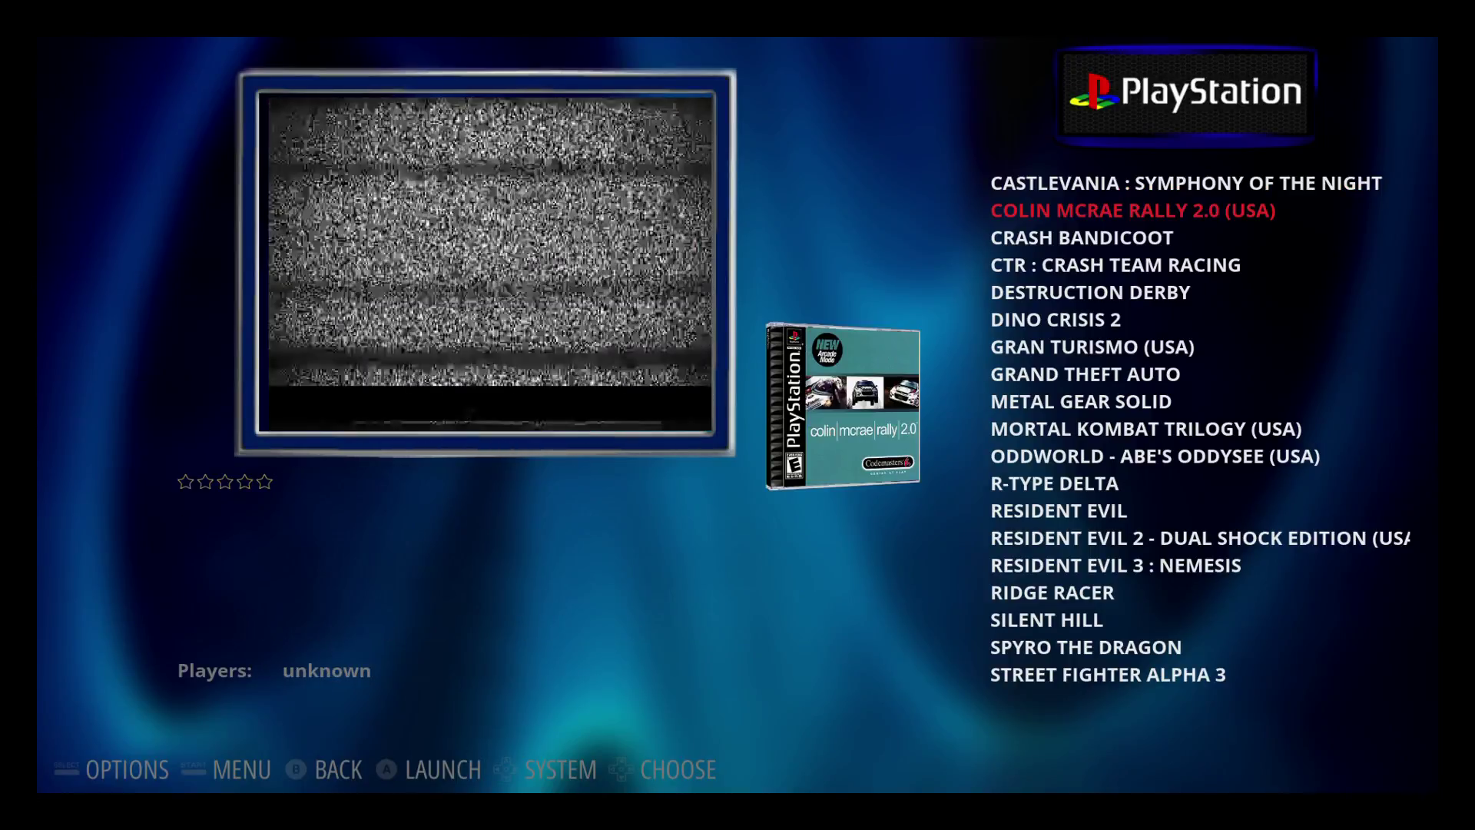
key("Down")
key("Up")
key("Down")
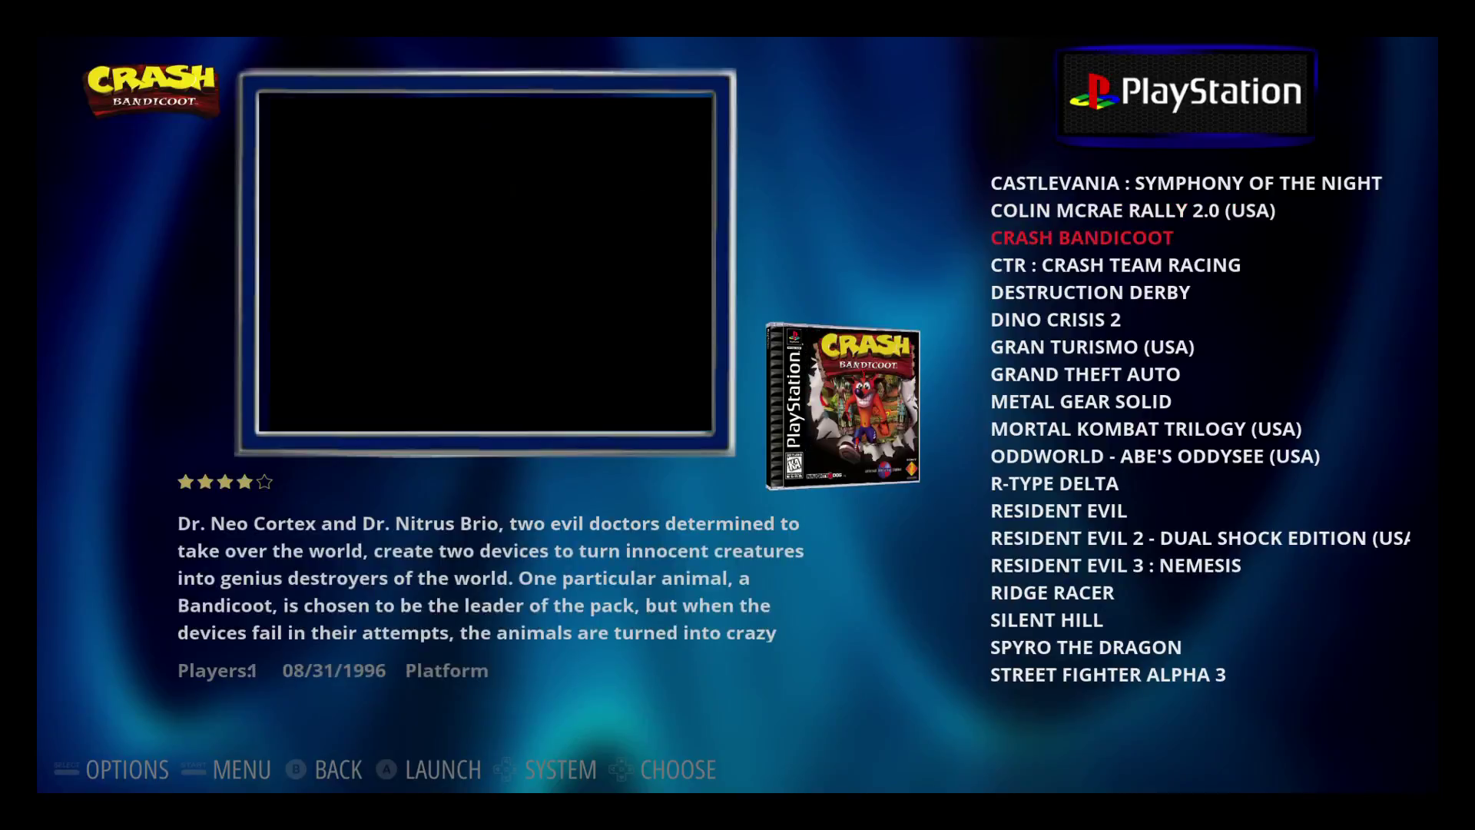
key("Down")
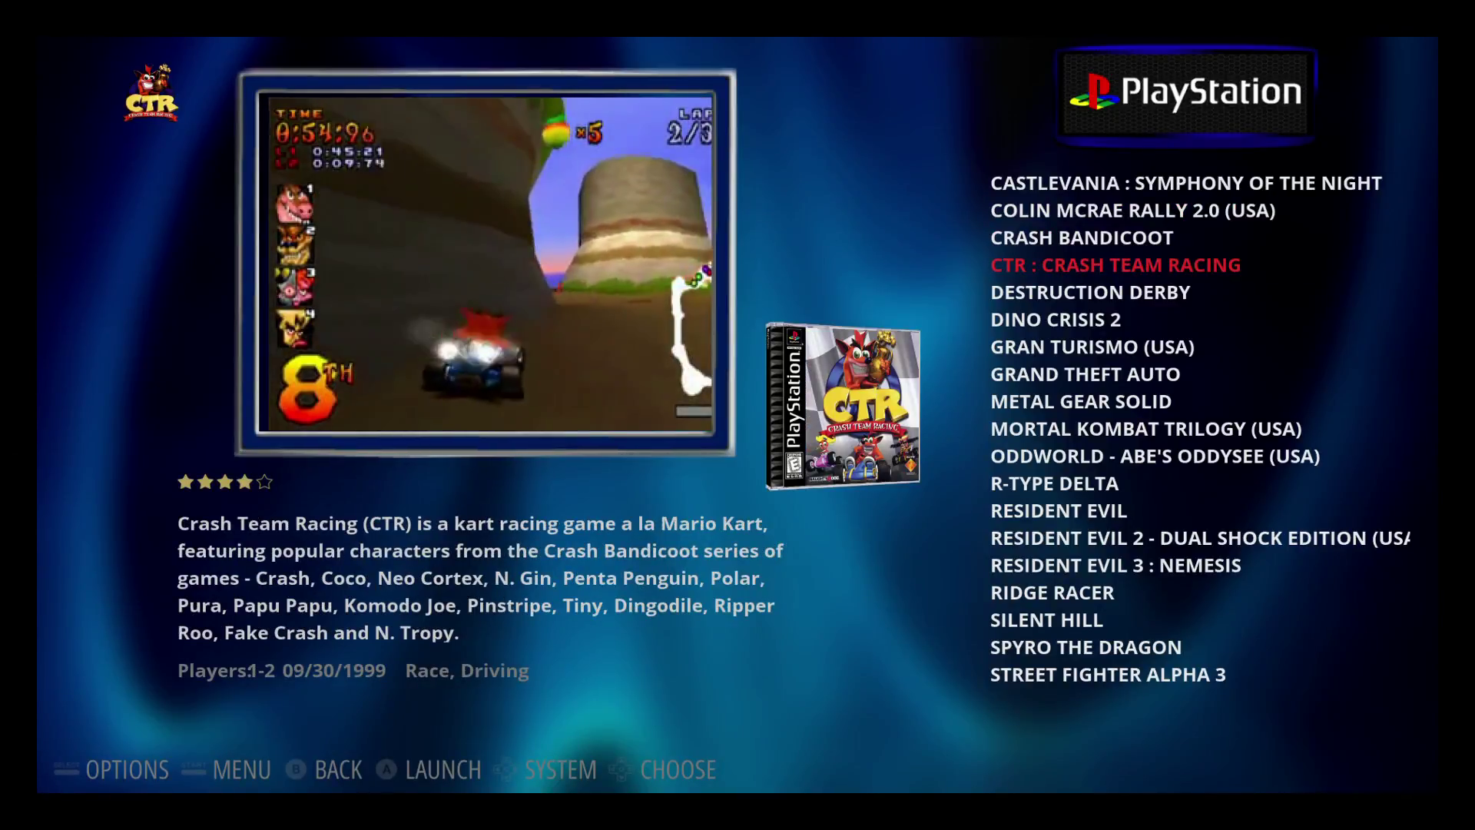
key("Down")
Browse on through Dino Crisis 2 to Tony Hawk's Pro Skater 2, then return to the carousel
key("Down")
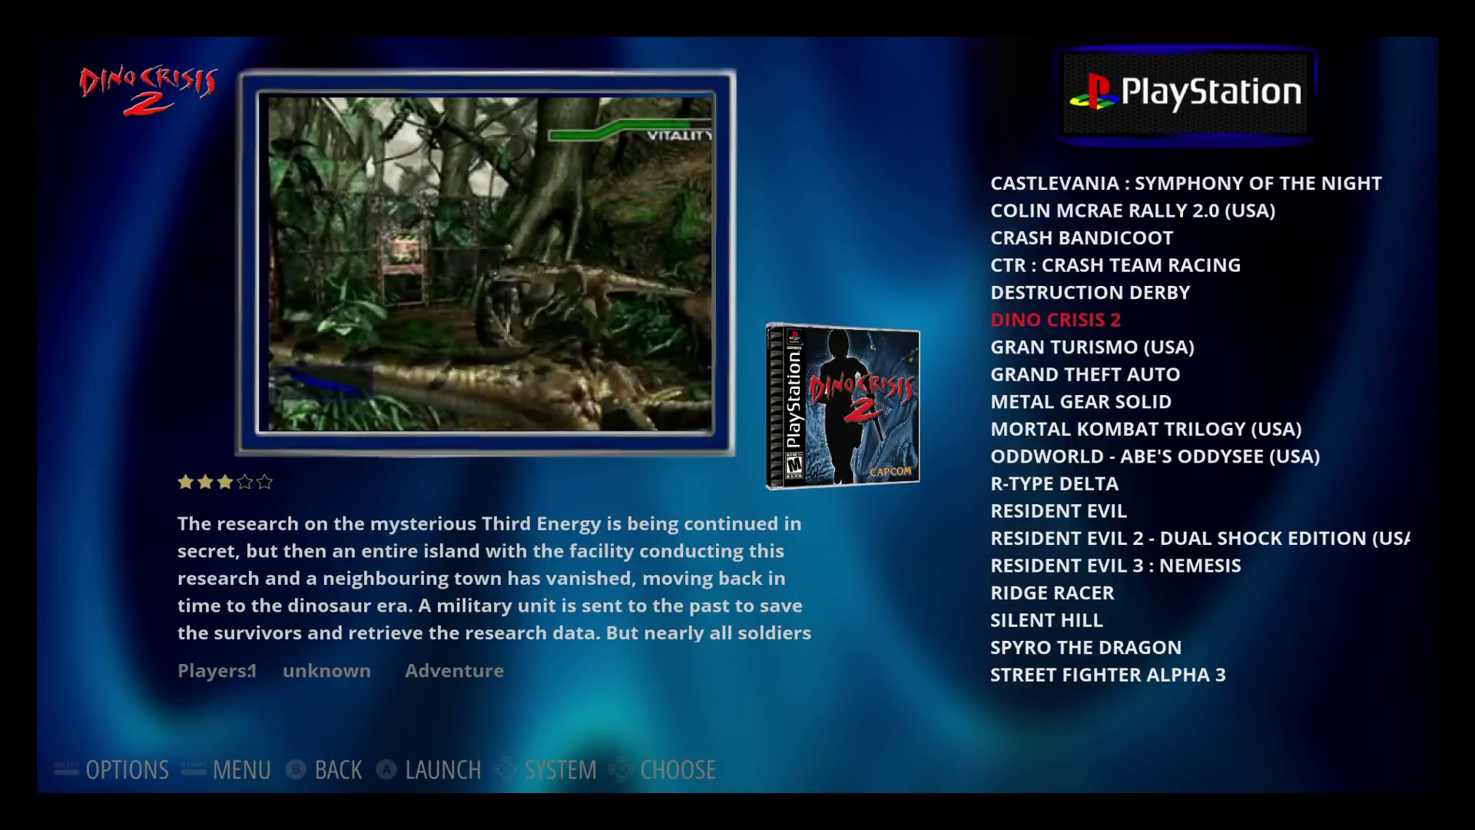
key("Down")
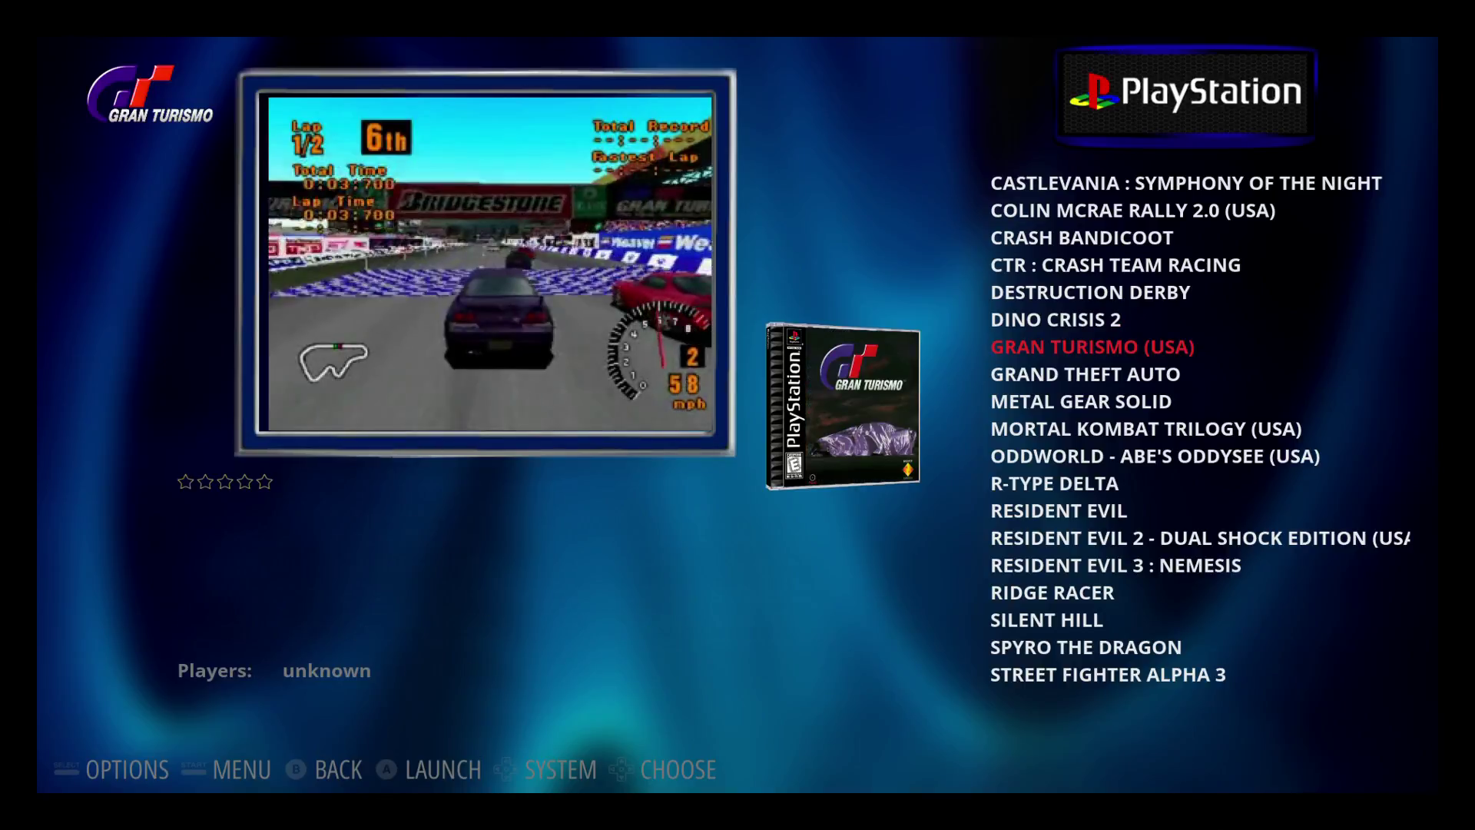
key("Down")
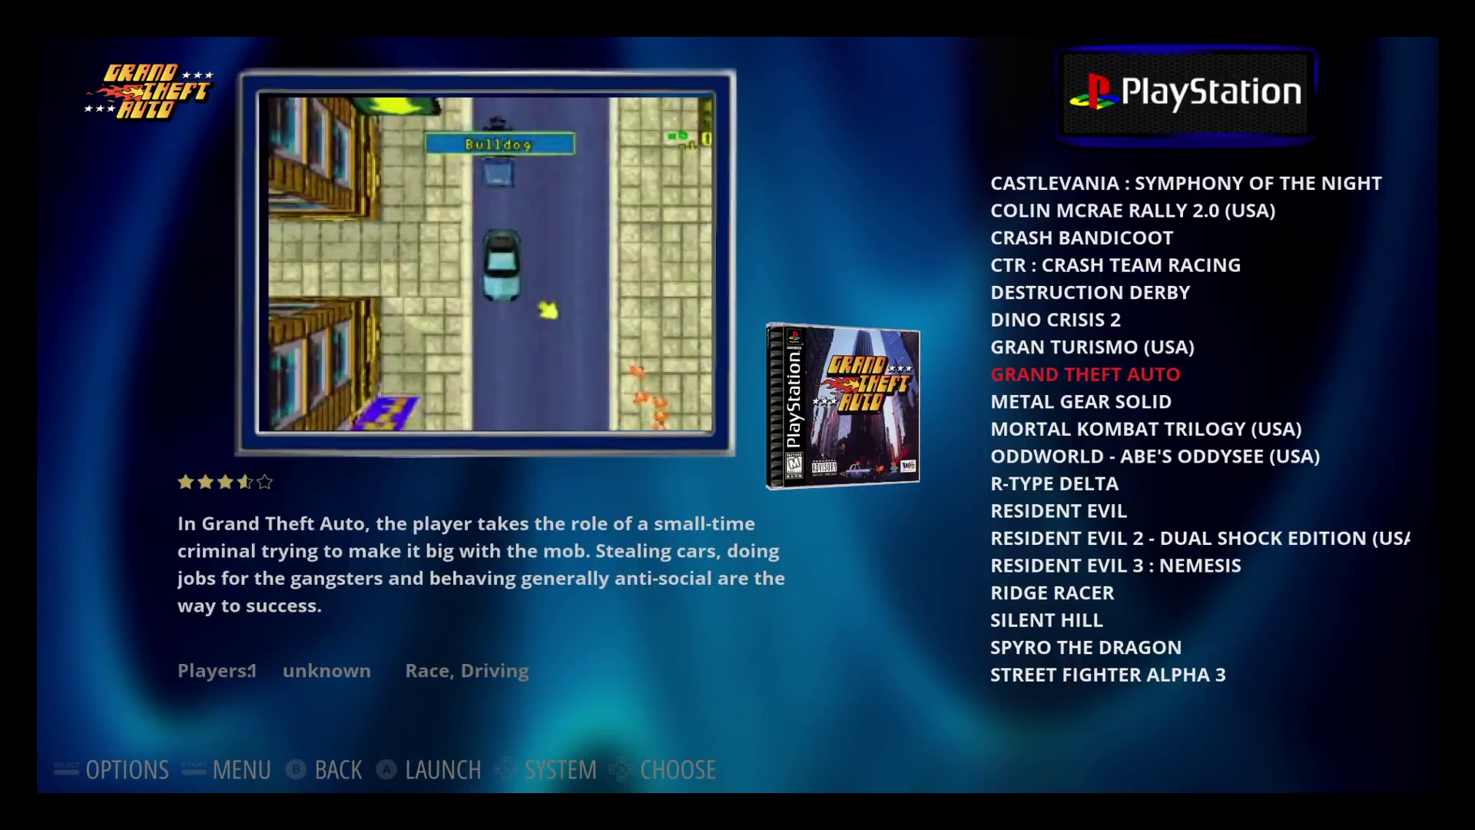
key("Down")
key("Down")
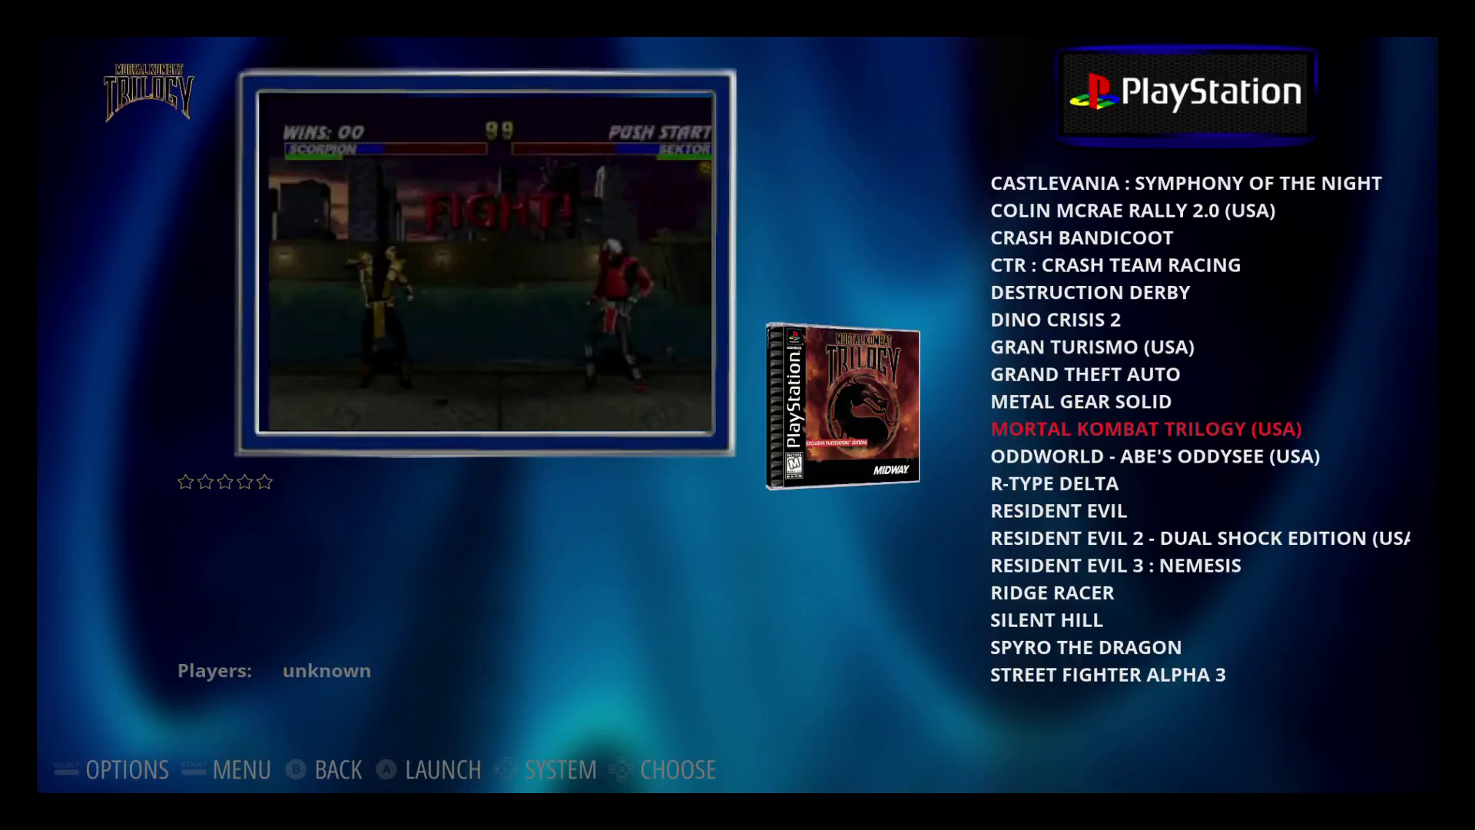
key("Down")
key("Down")
key("Down")
key("Down")
key("Down")
key("Down")
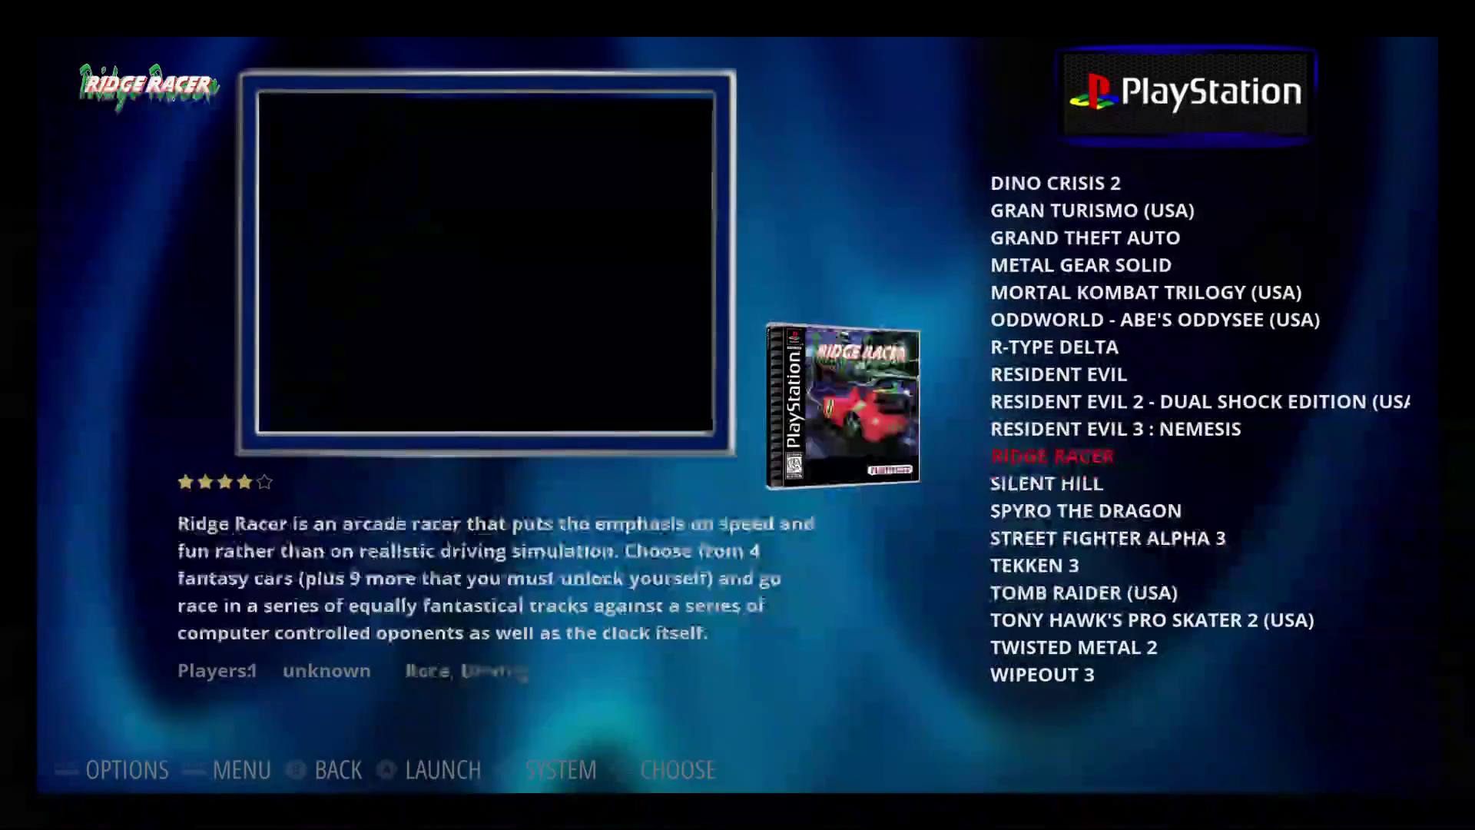
key("Down")
key("Down")
key("Down")
key("Down")
key("Down")
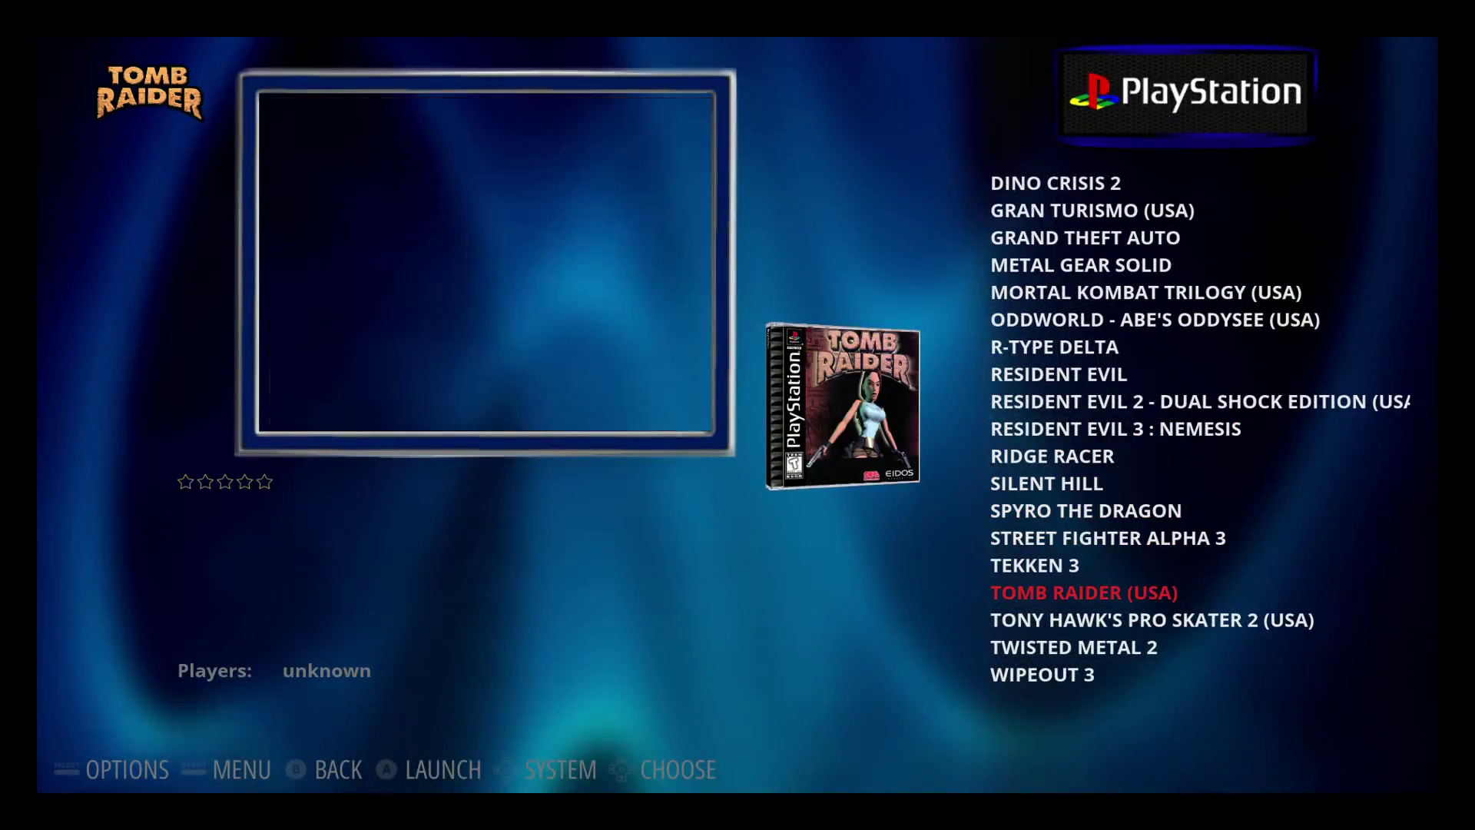
key("Down")
key("Escape")
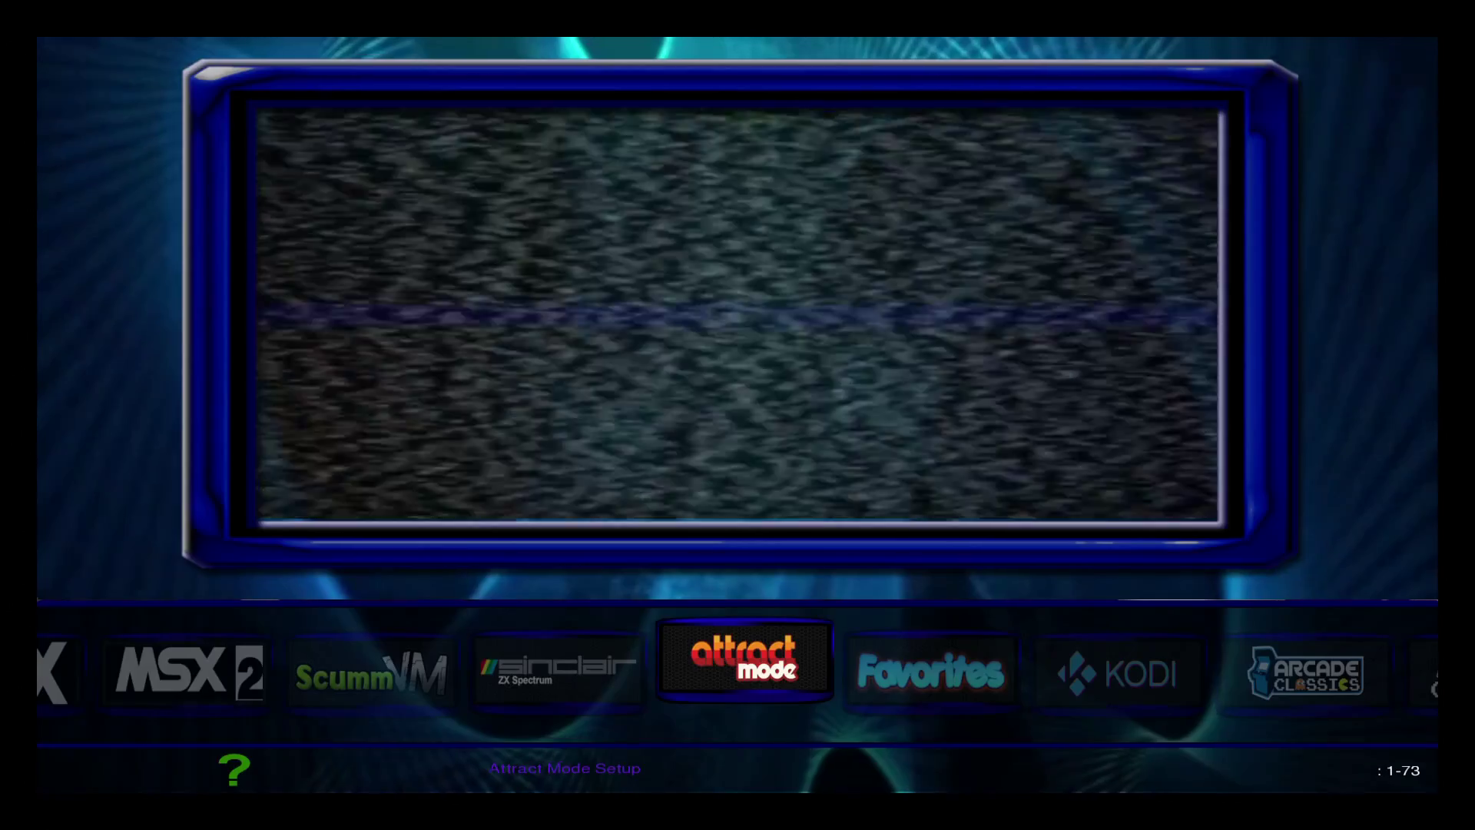
Browse Controls and the systems wheel, cancel the Exit prompt, and open the PlayStation game list
key("Up")
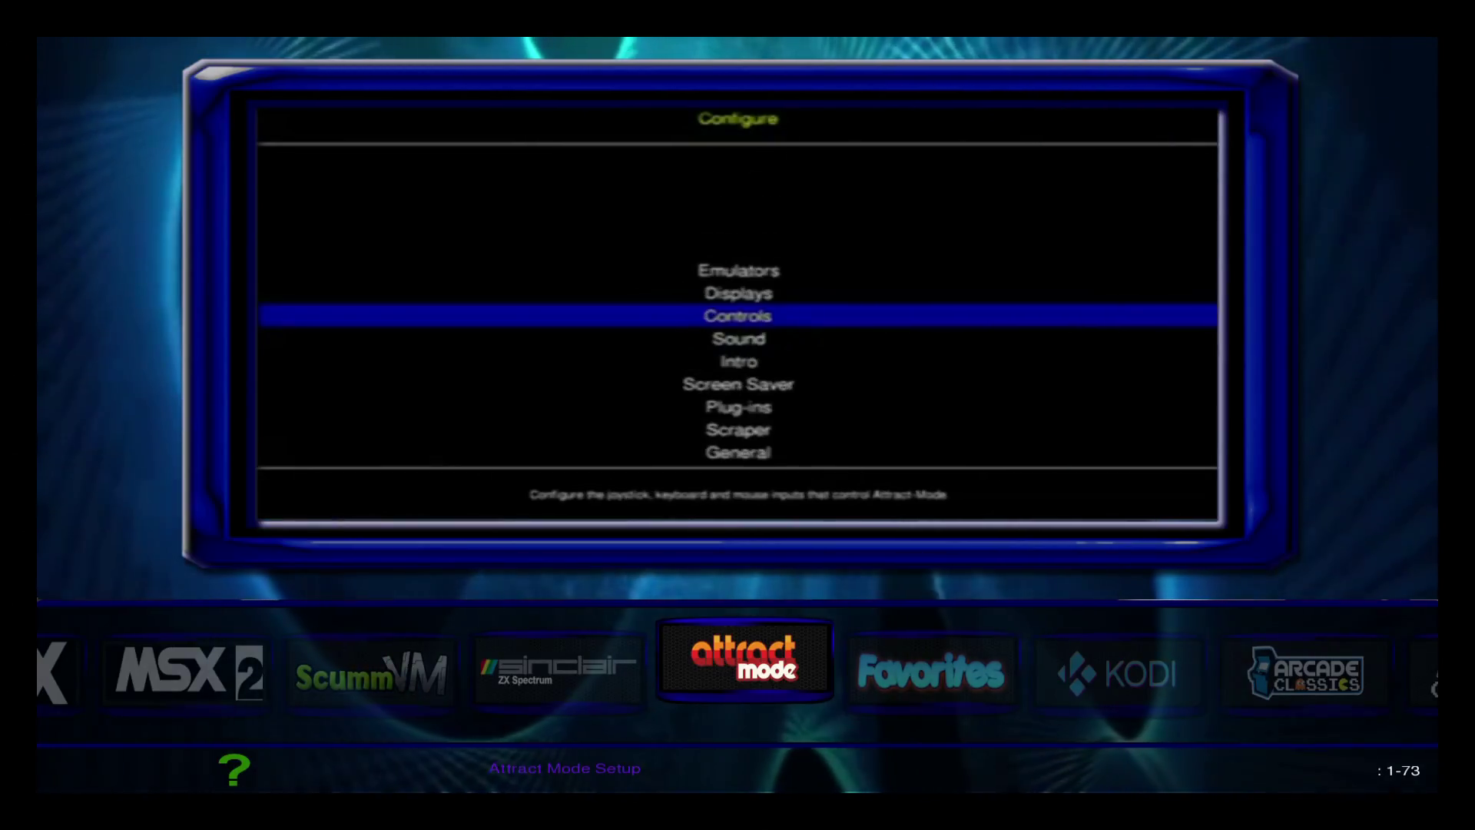
key("Return")
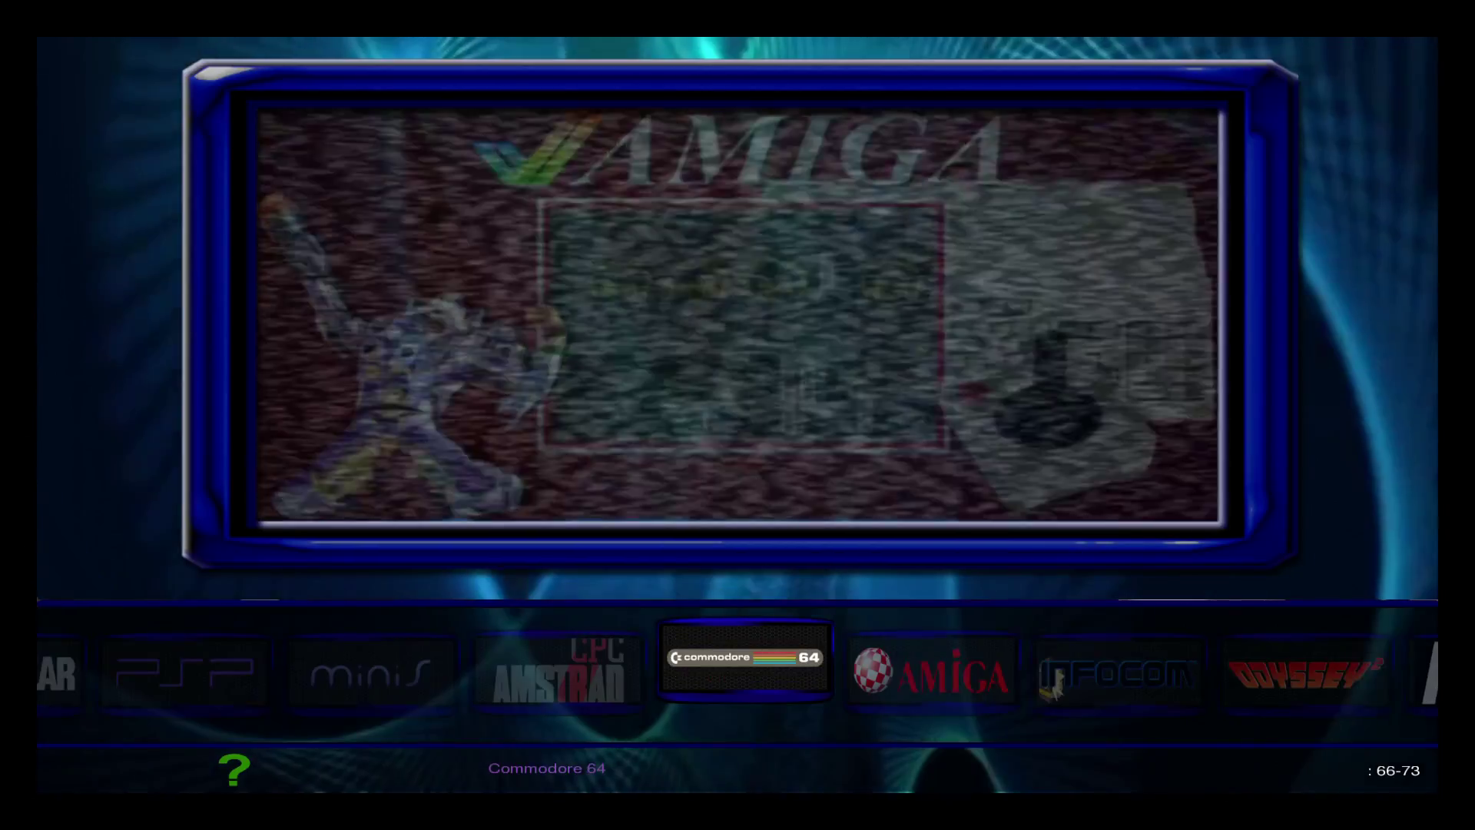
key("Left")
key("Left")
key("Left")
key("Left")
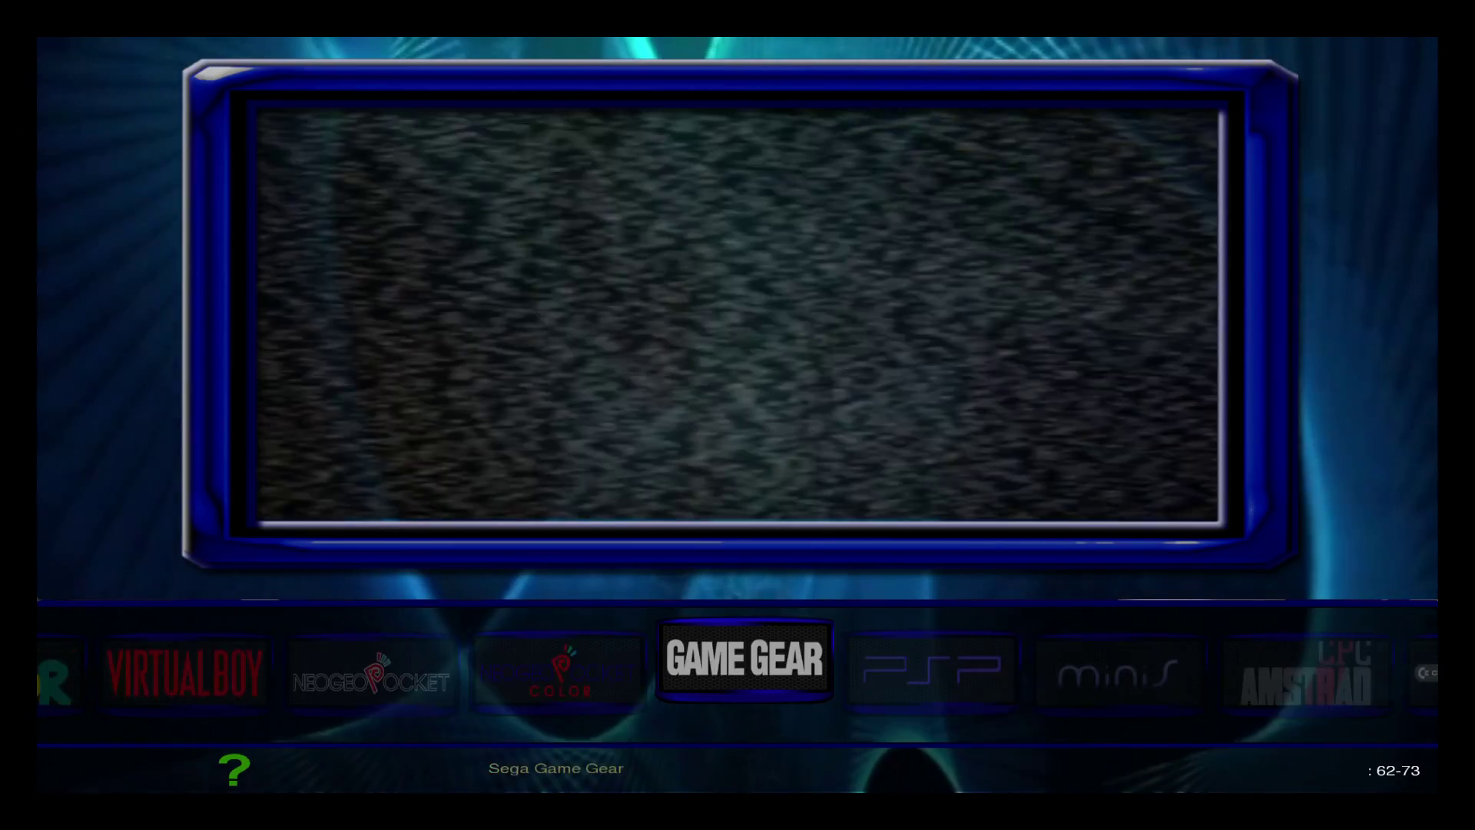
key("Left")
key("Left")
key("Left")
key("Left")
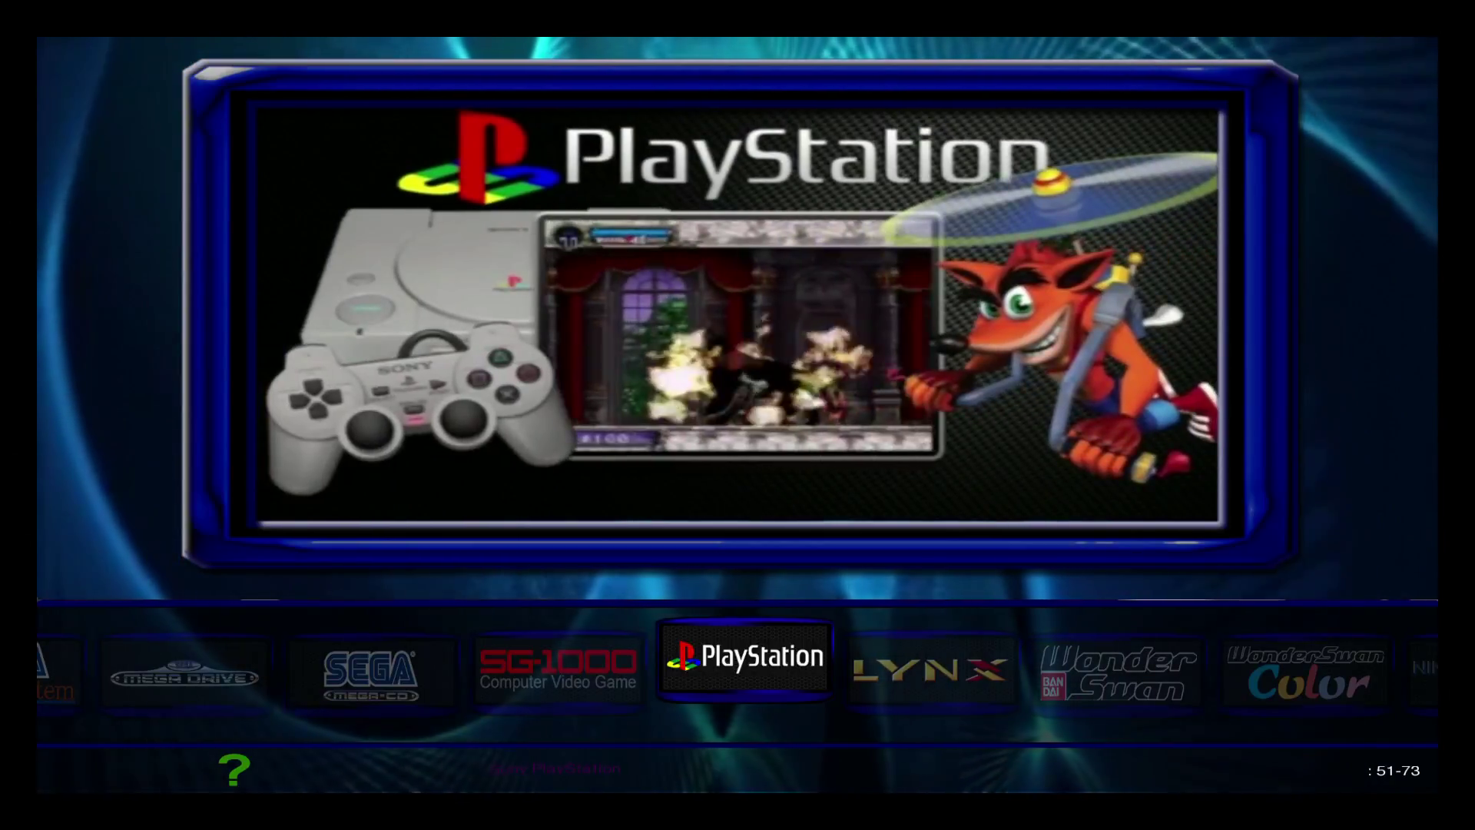
key("Escape")
key("Return")
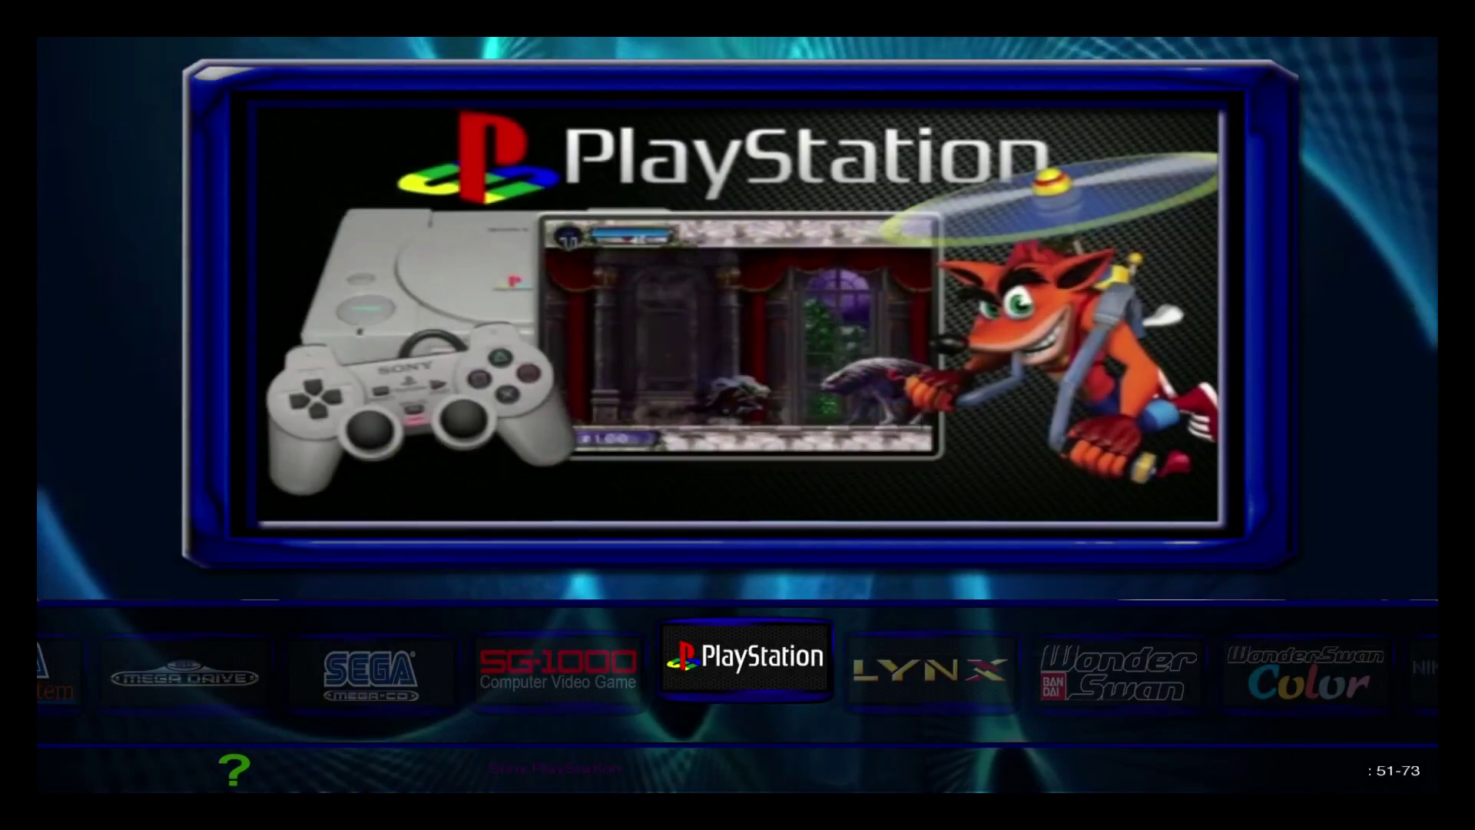
key("Return")
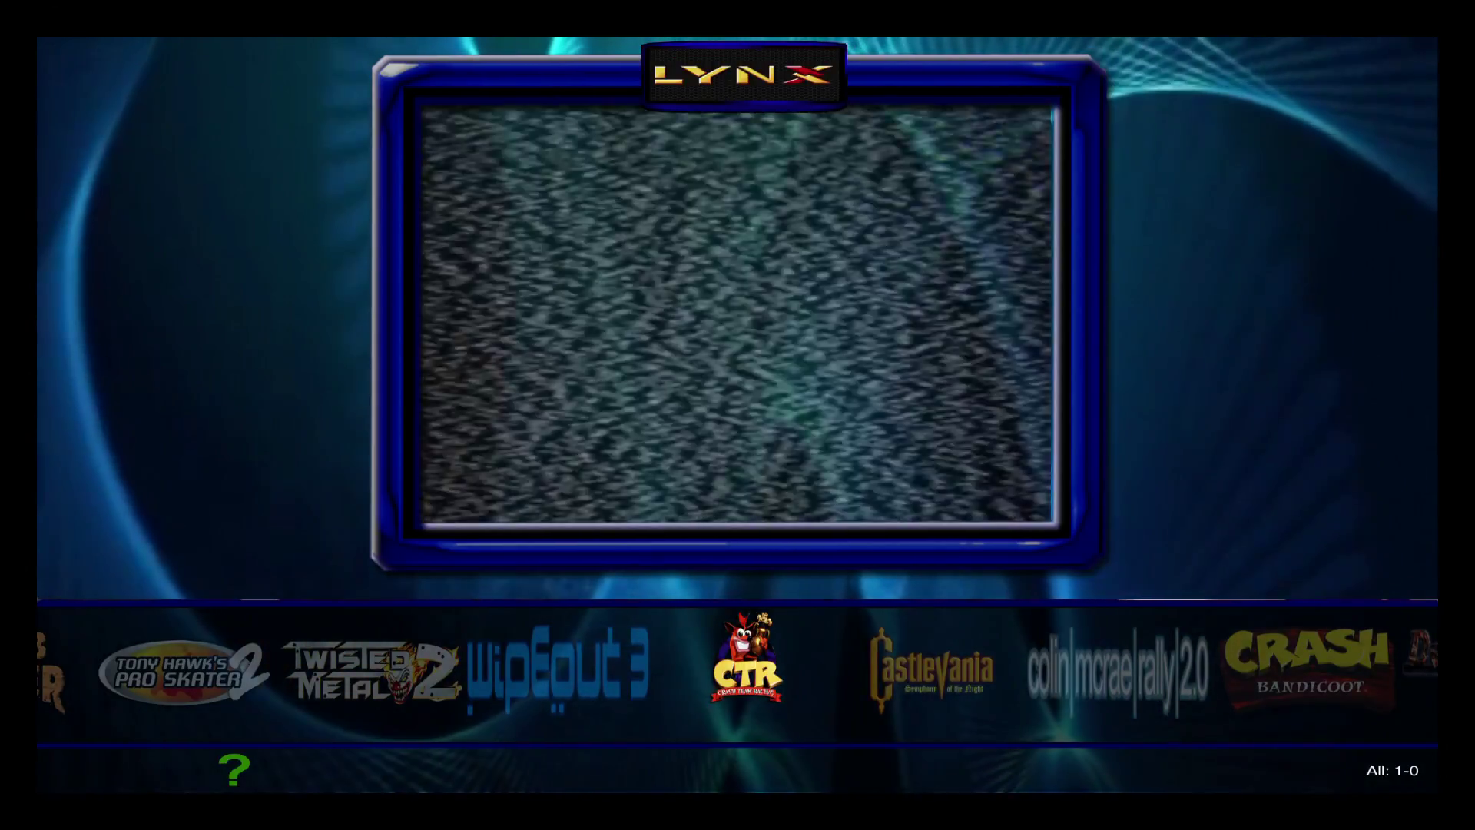
Scroll the PlayStation wheel back from WipEout 3 through every title to CTR - Crash Team Racing
key("Left")
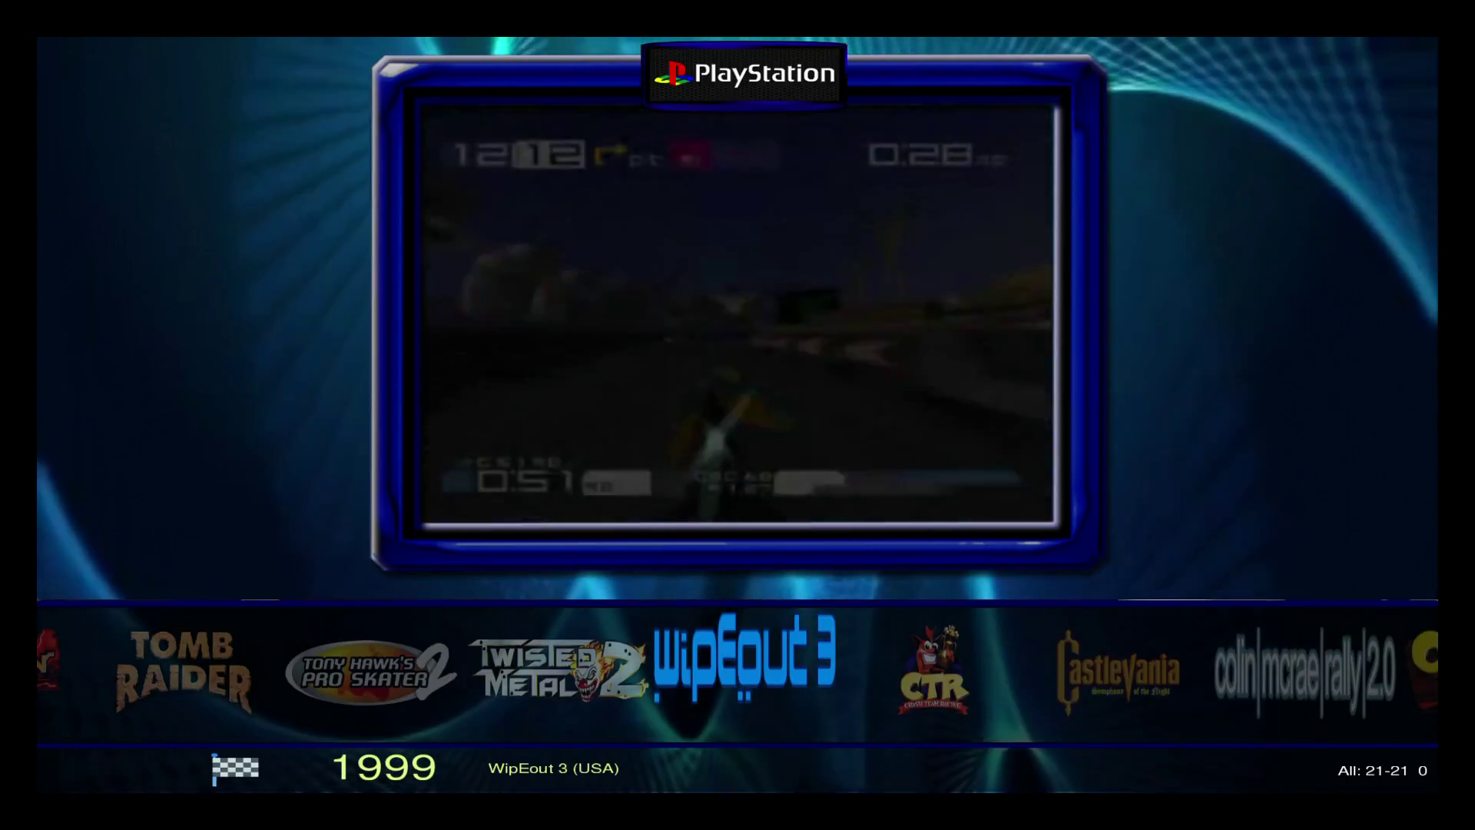
key("Left")
key("Left")
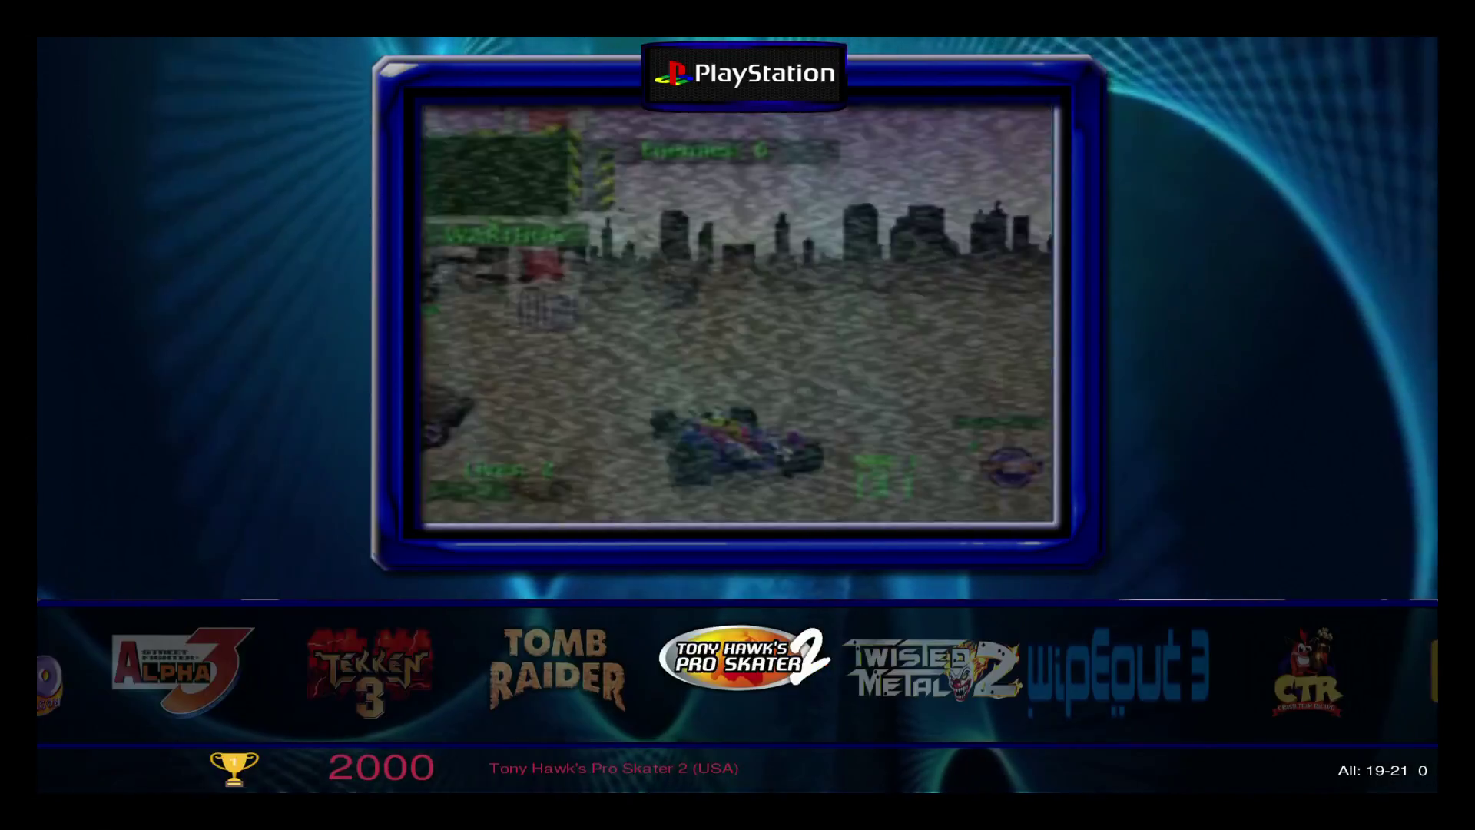
key("Left")
key("Left")
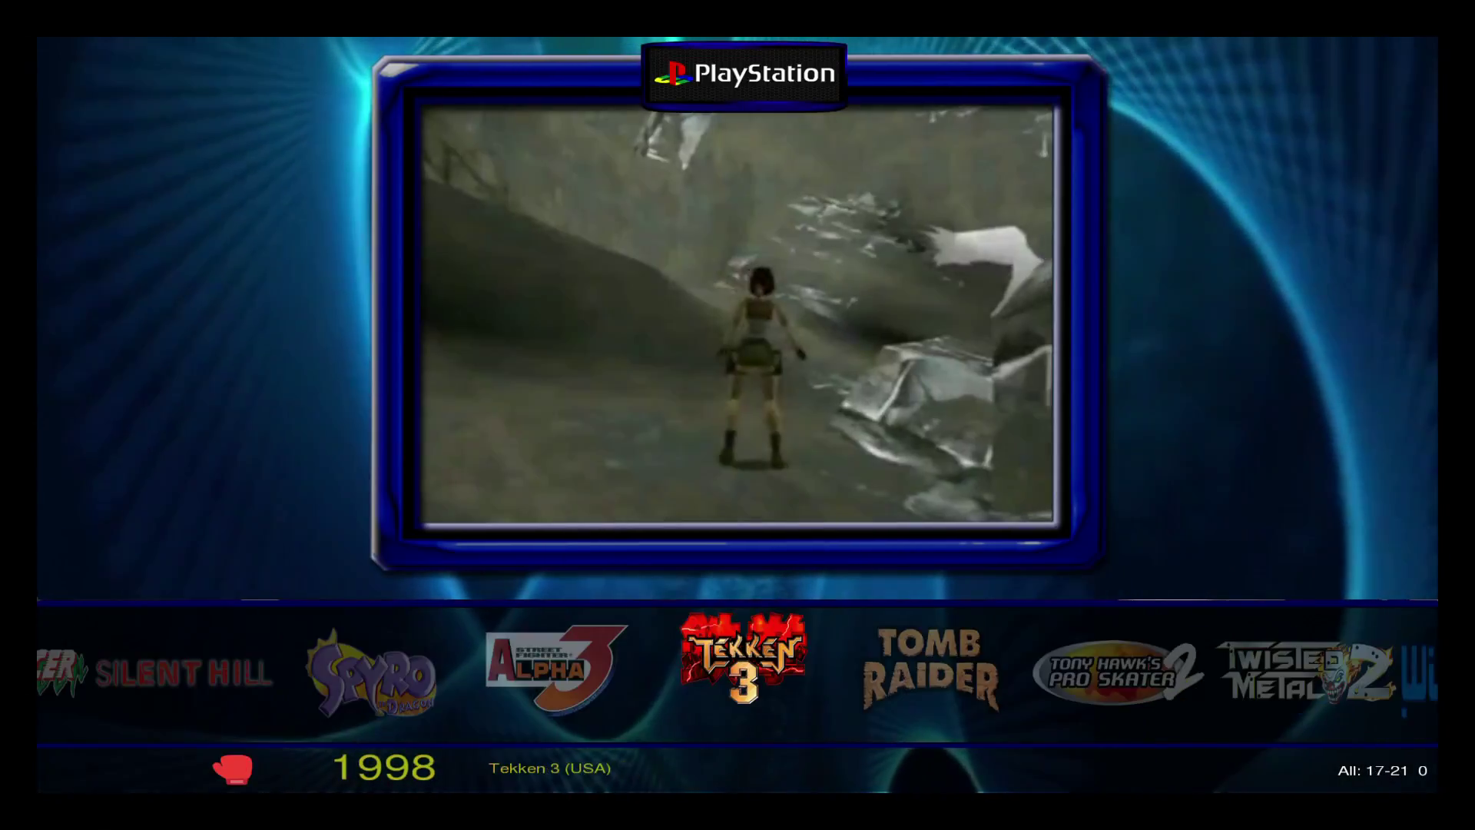
key("Left")
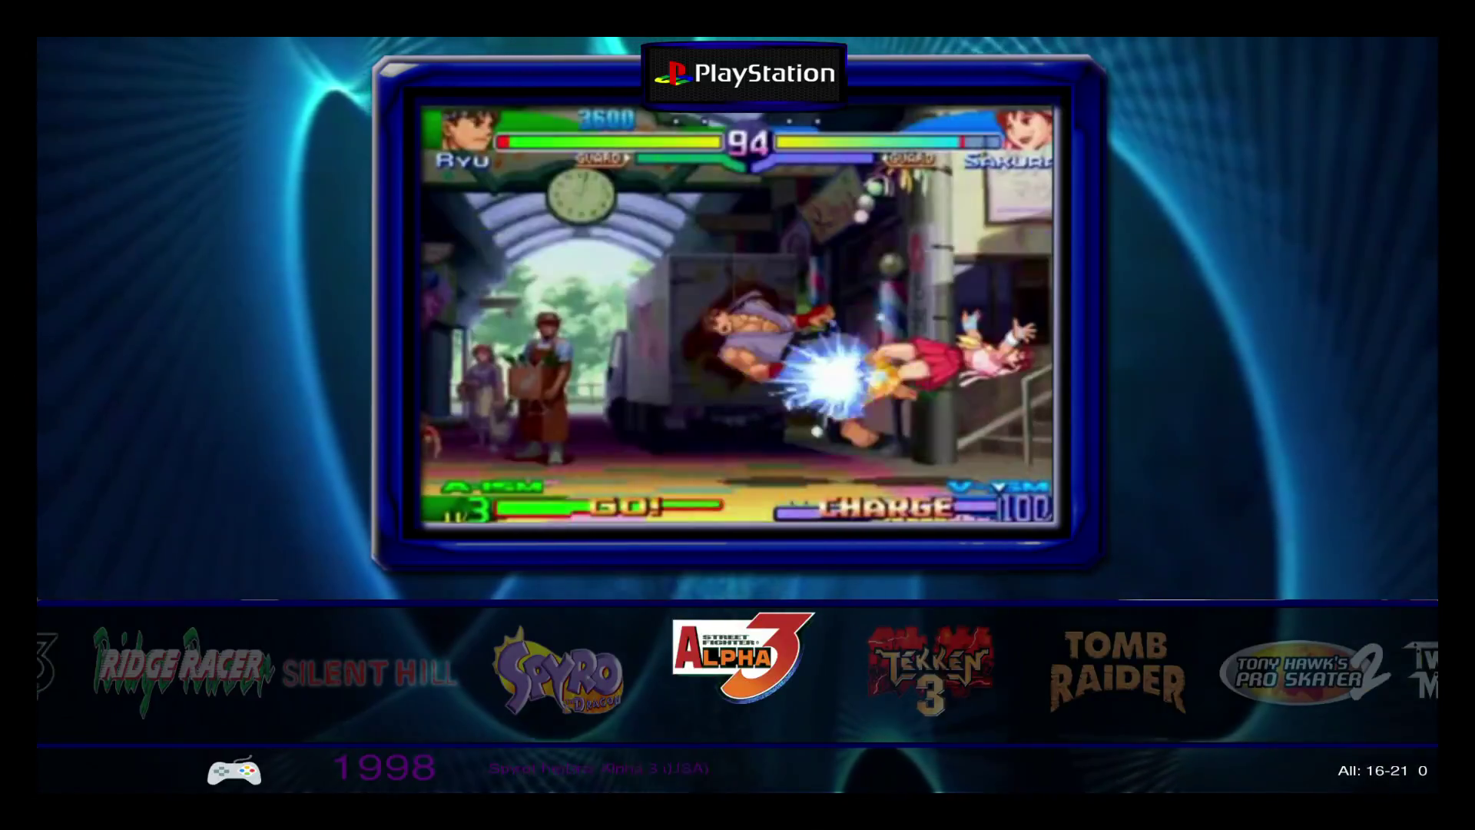
key("Left")
key("Left")
key("Left")
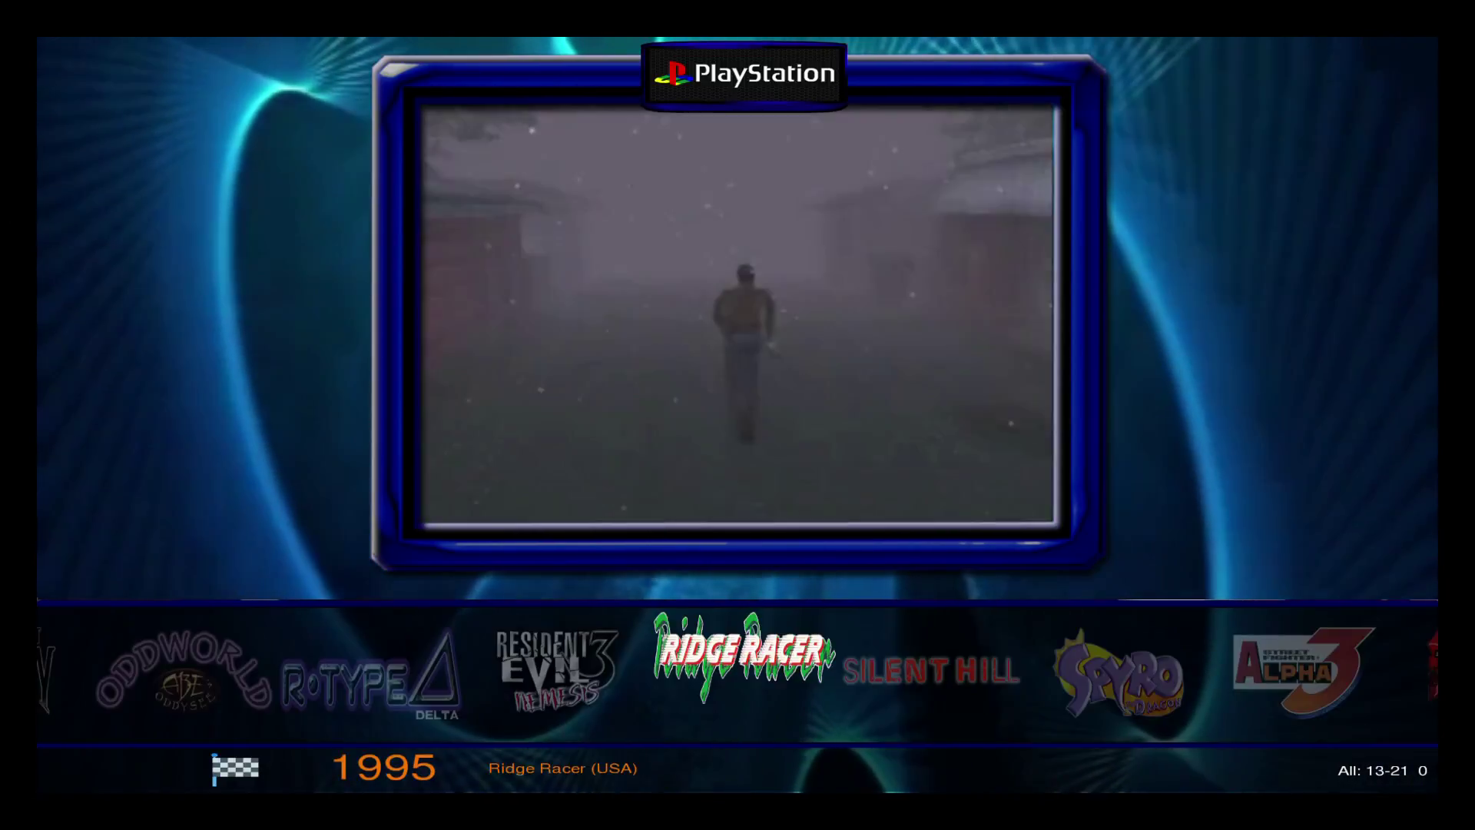
key("Left")
key("Left")
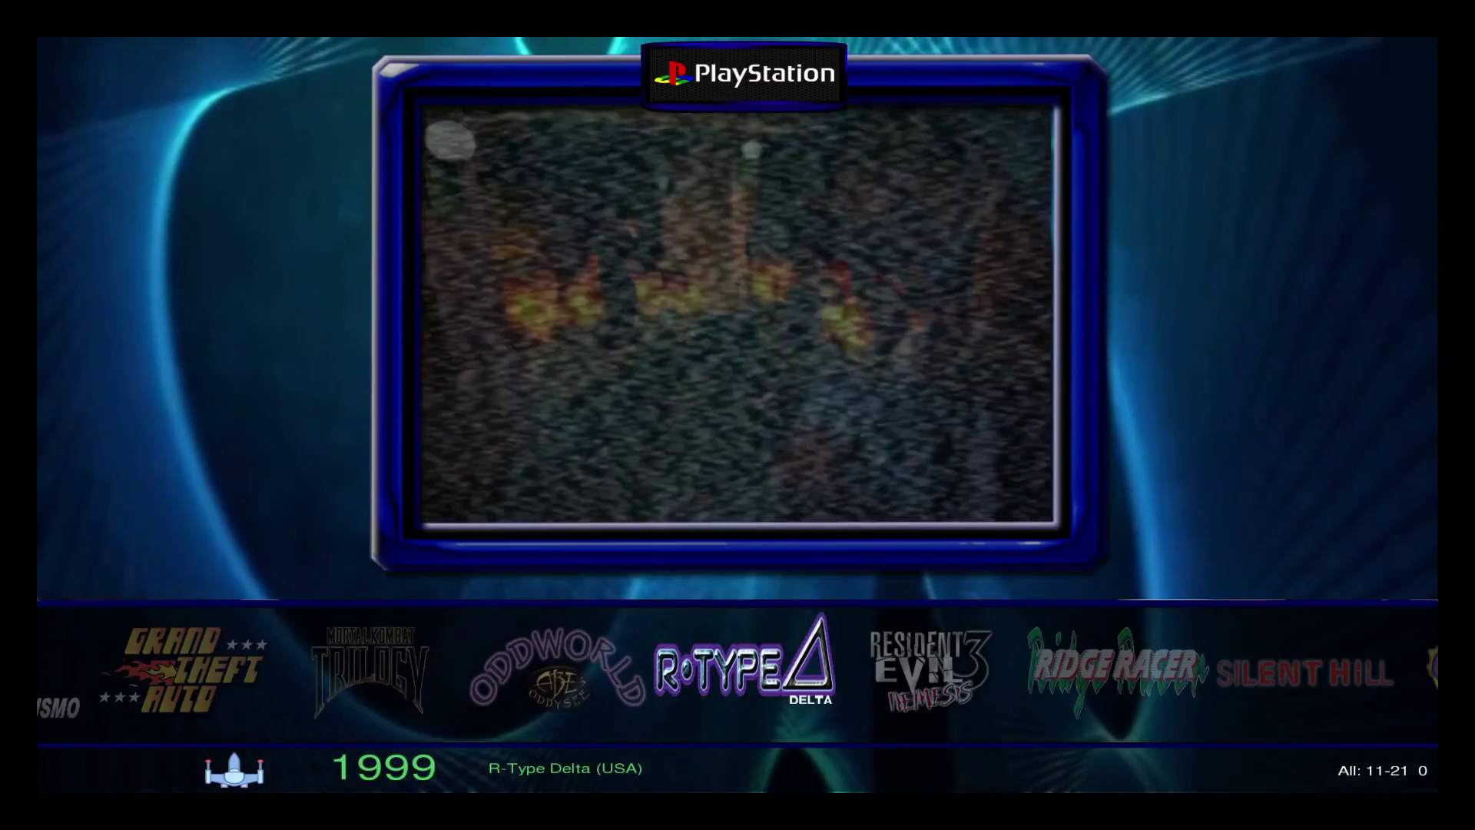
key("Left")
key("Left")
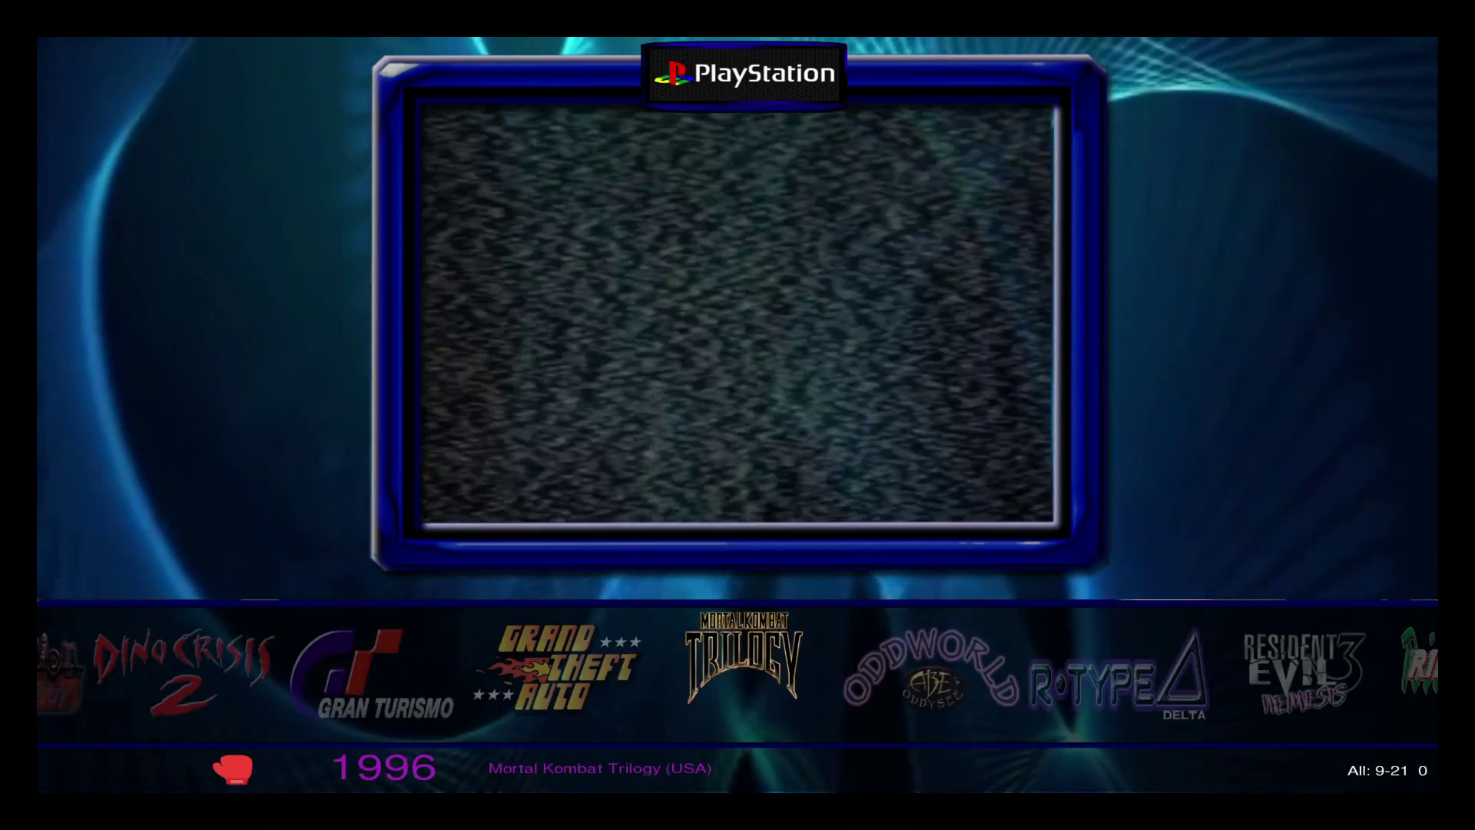
key("Left")
key("Left")
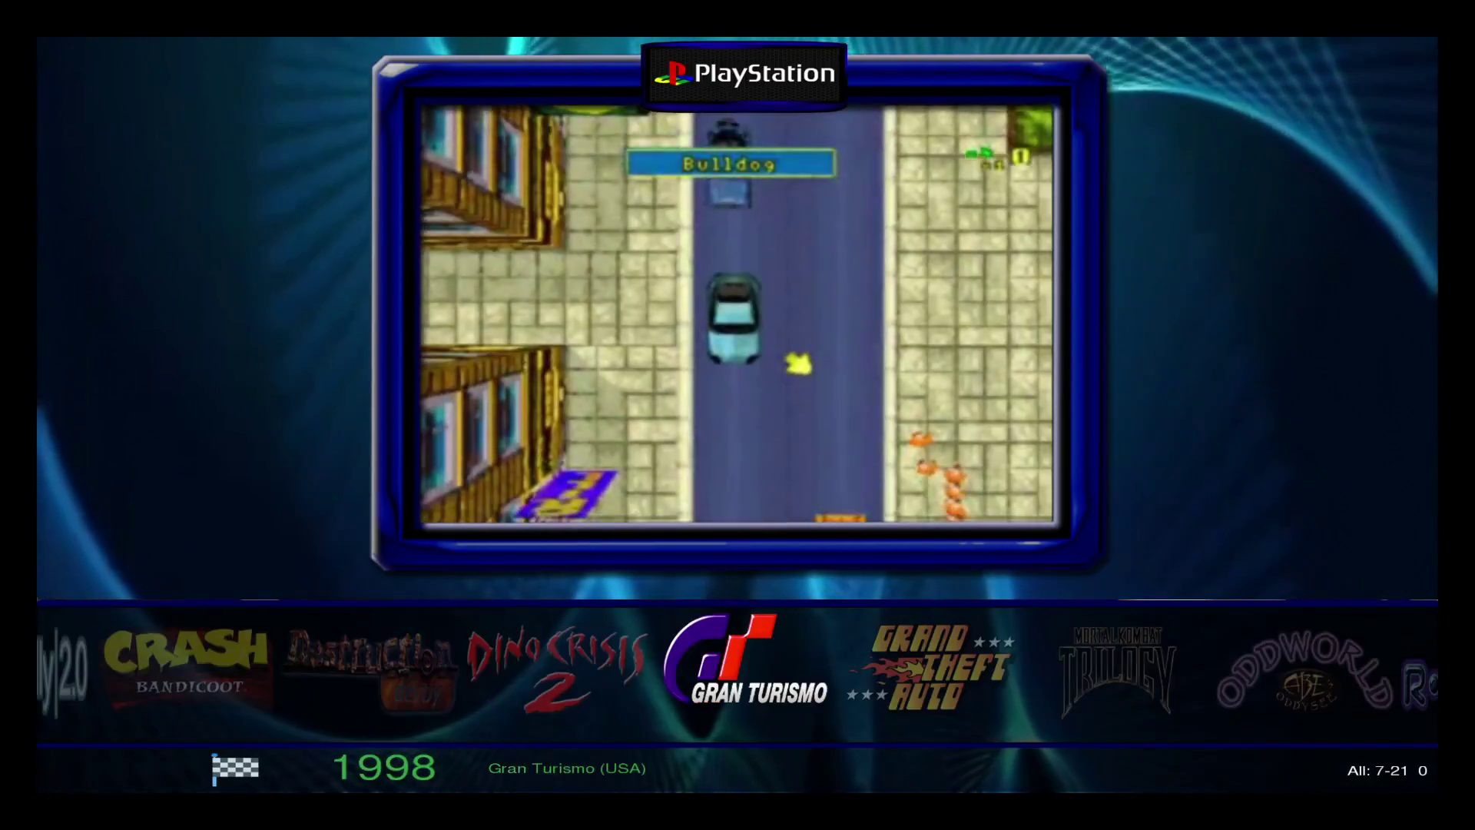
key("Left")
key("Left")
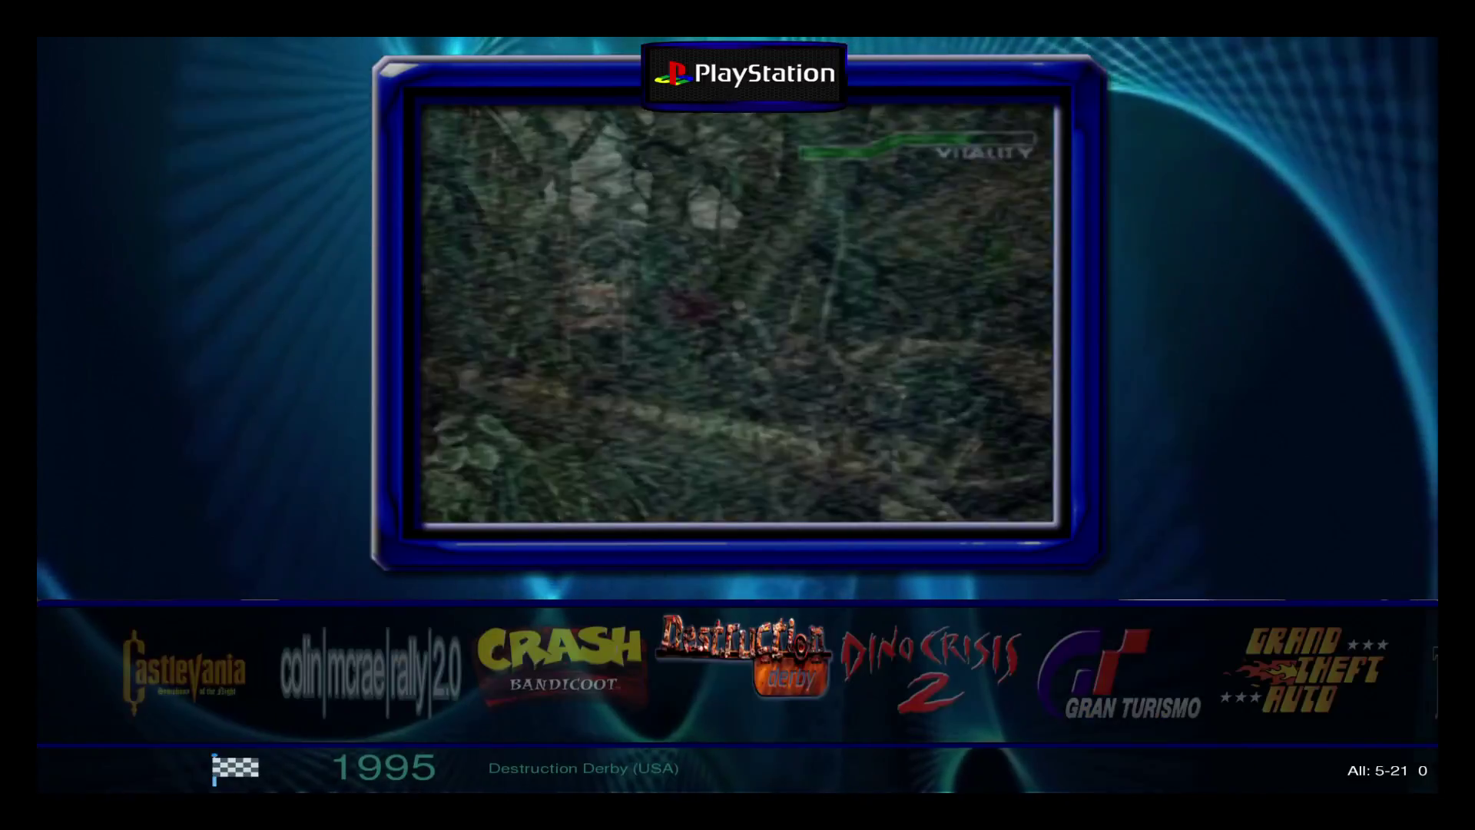
key("Left")
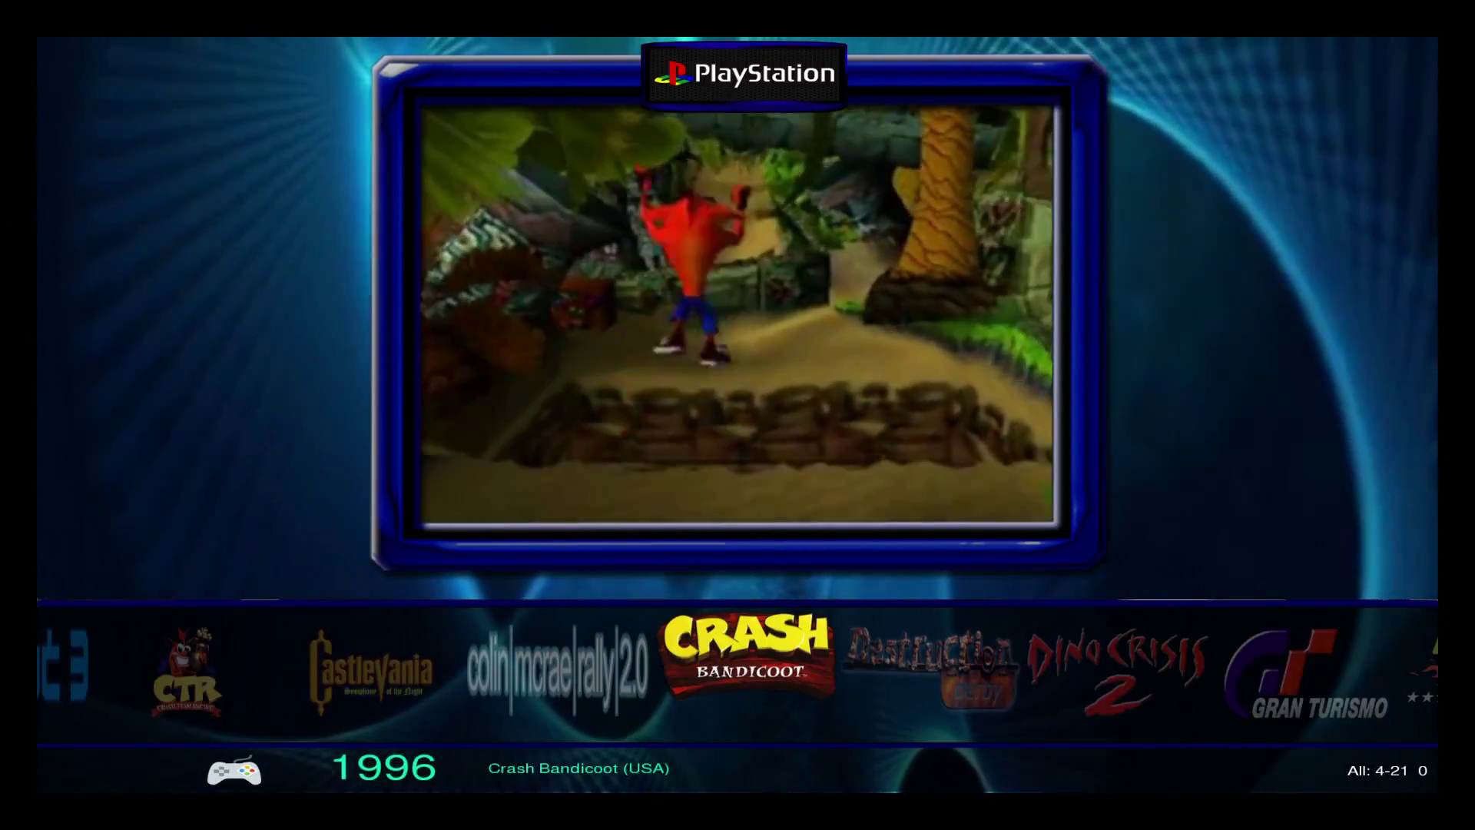
key("Left")
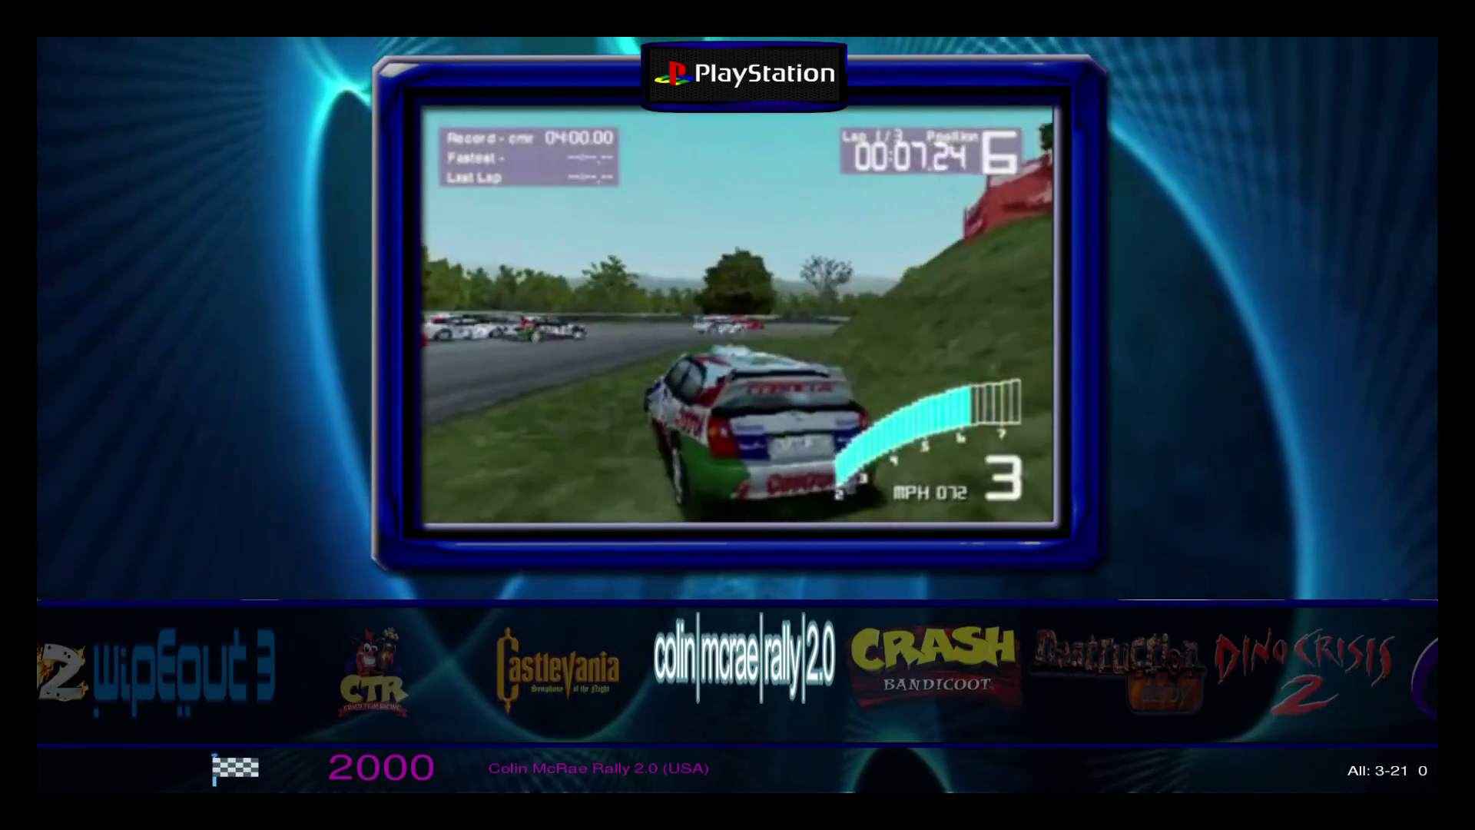
key("Left")
key("Left")
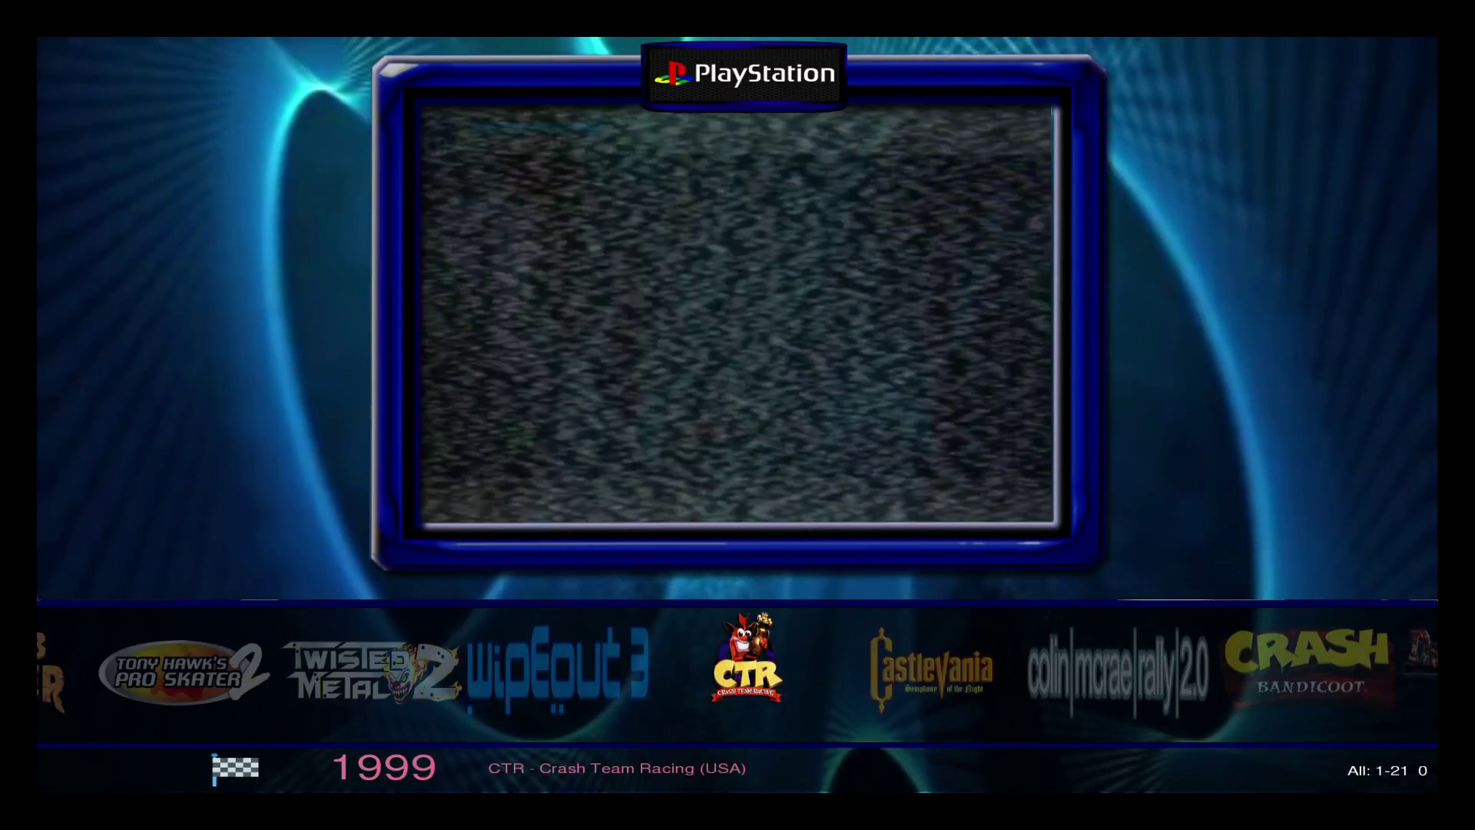
Wrap around to WipEout 3 again and keep stepping back to Oddworld: Abe's Oddysee
key("Left")
key("Left")
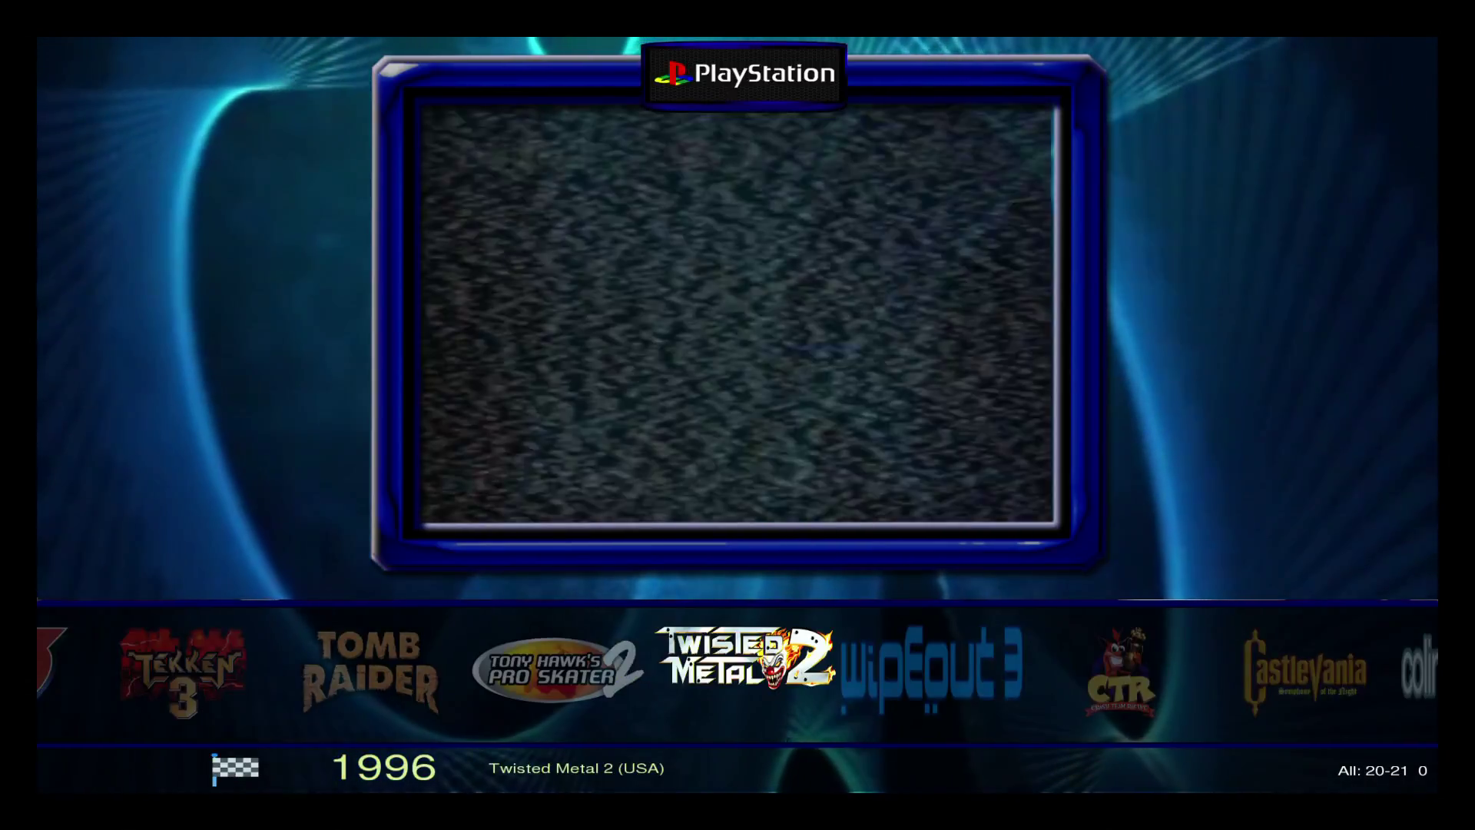
key("Left")
key("Left")
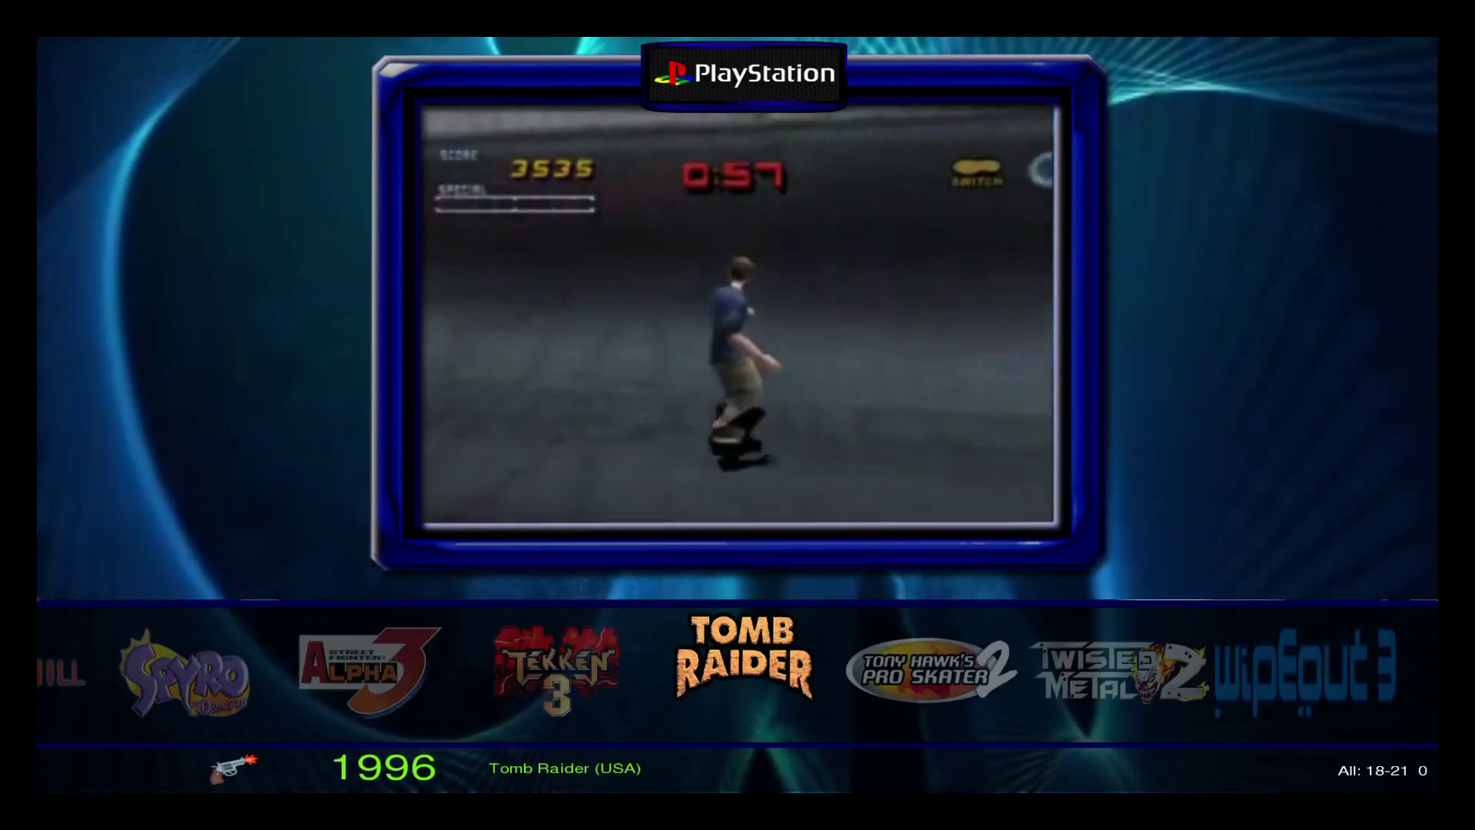
key("Left")
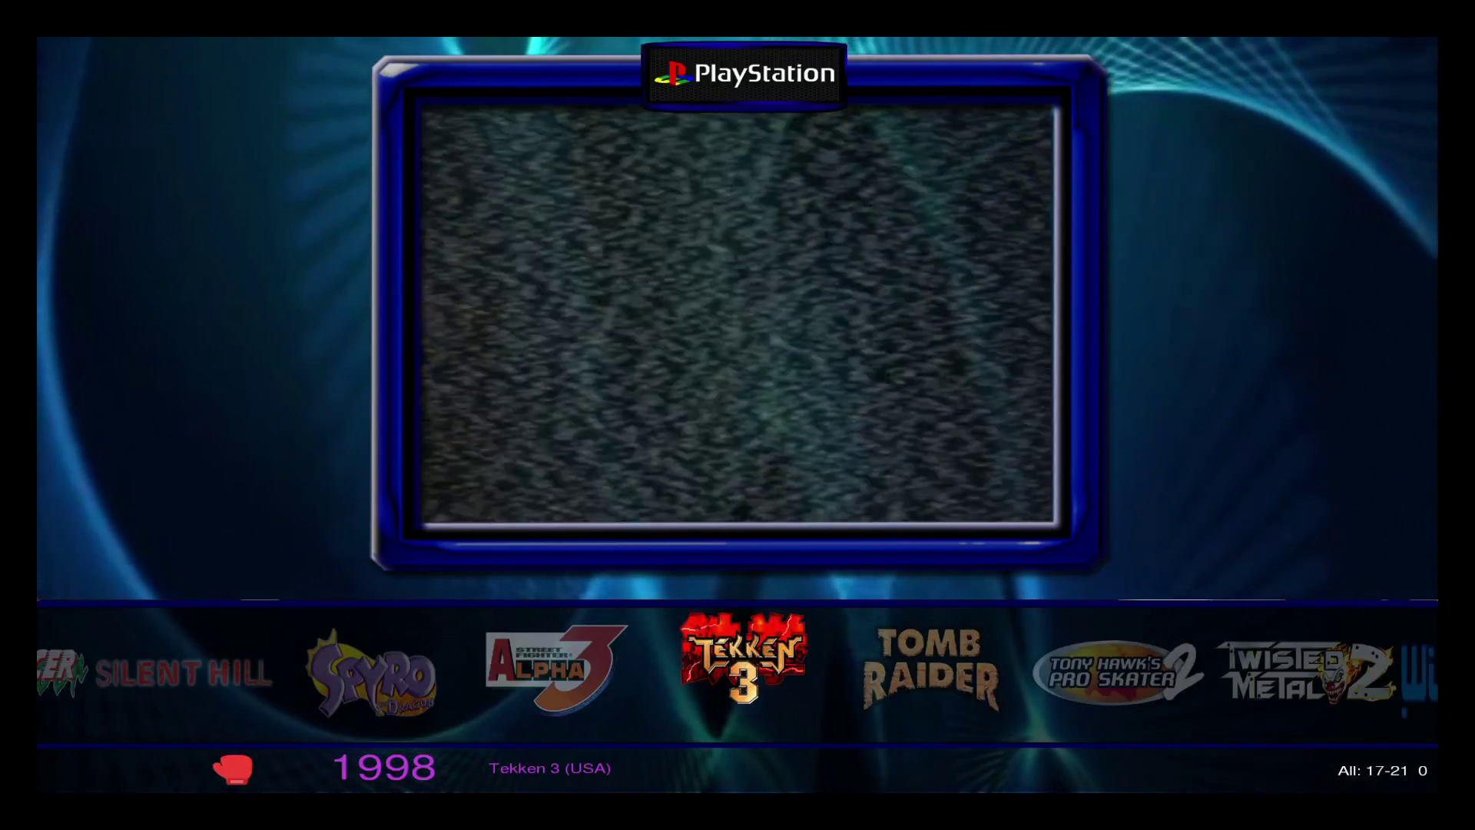
key("Left")
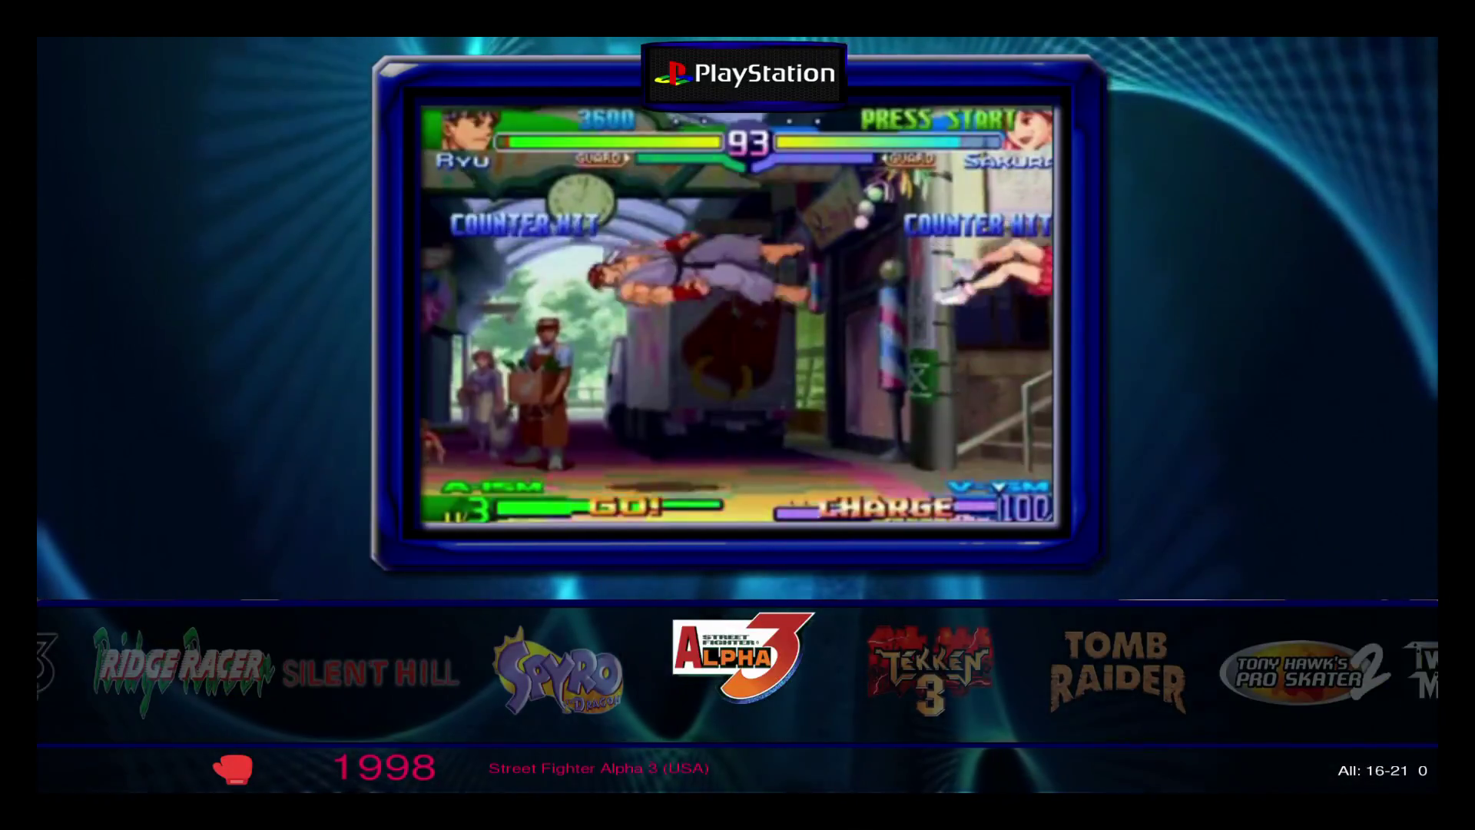
key("Left")
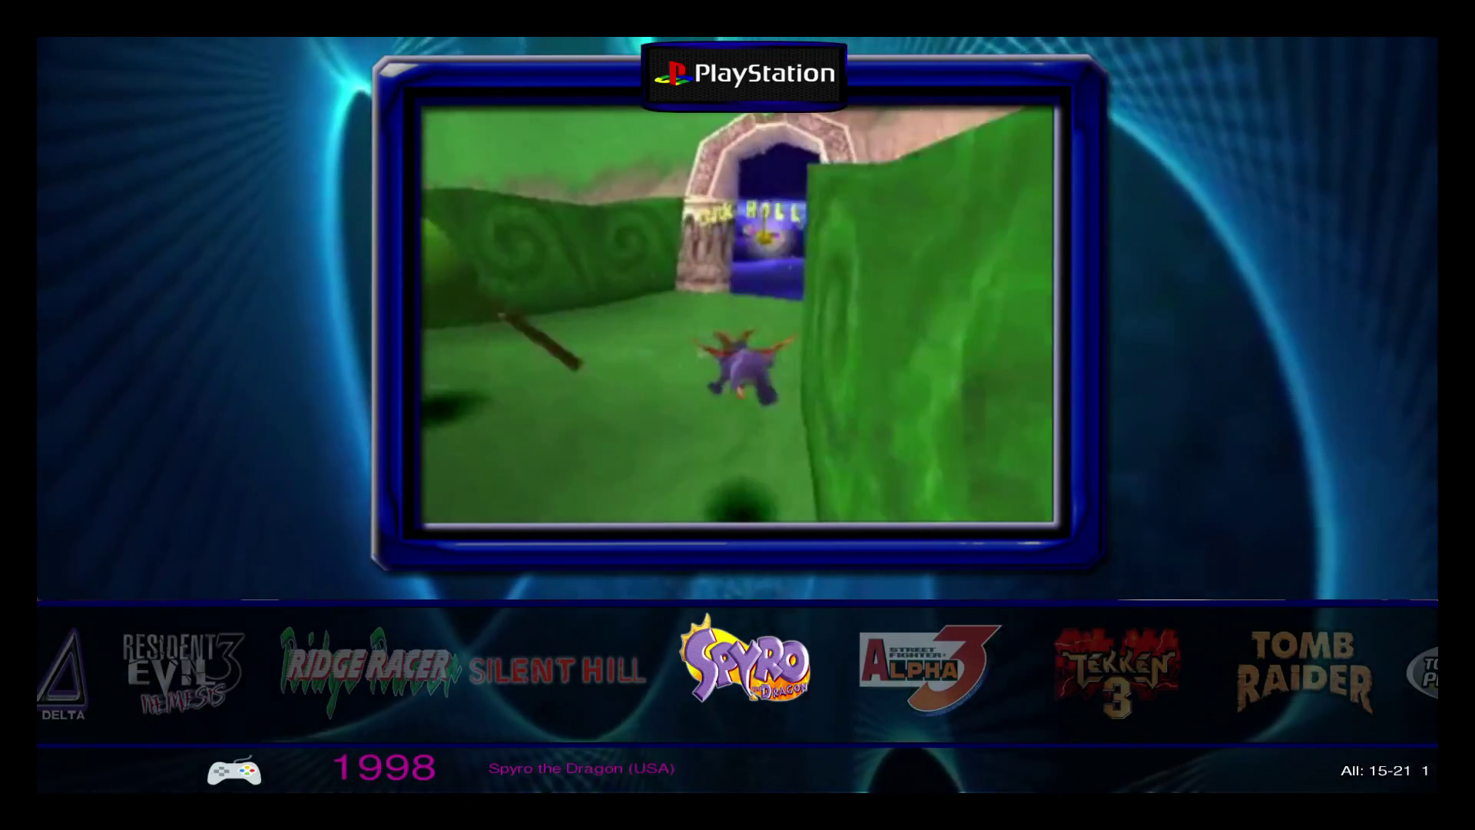
key("Left")
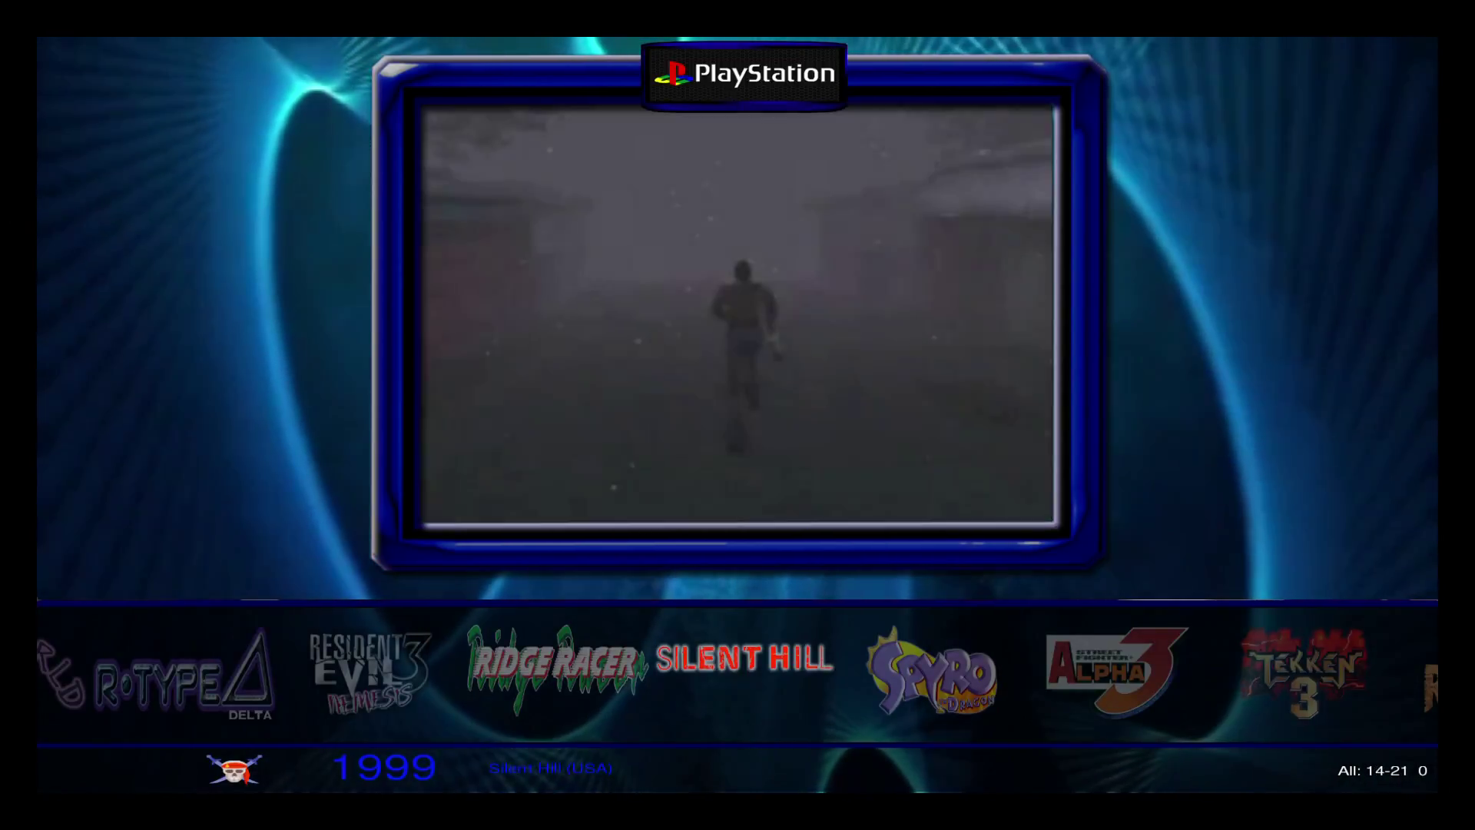
key("Left")
key("Left")
key("Left")
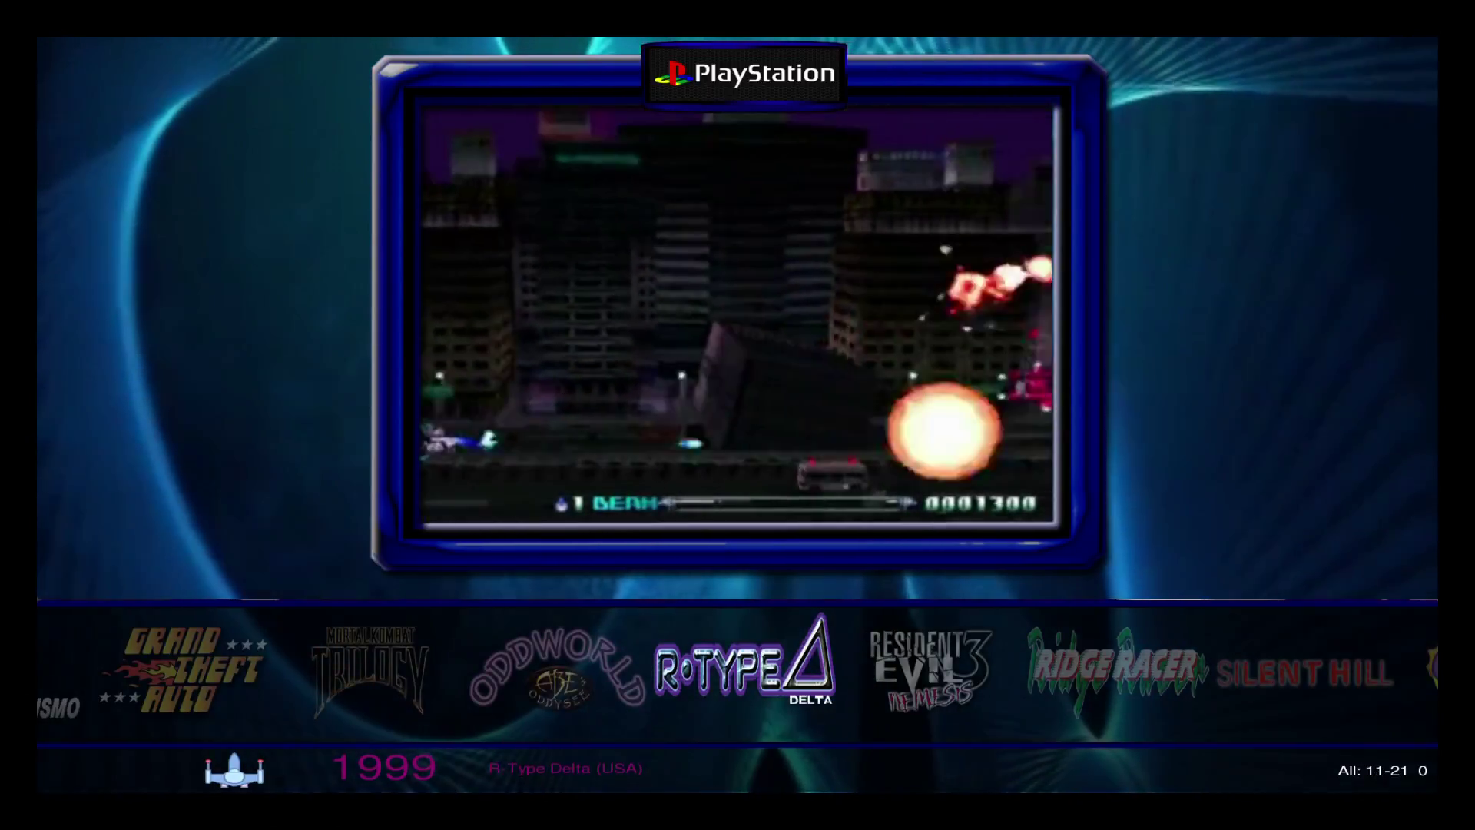
key("Left")
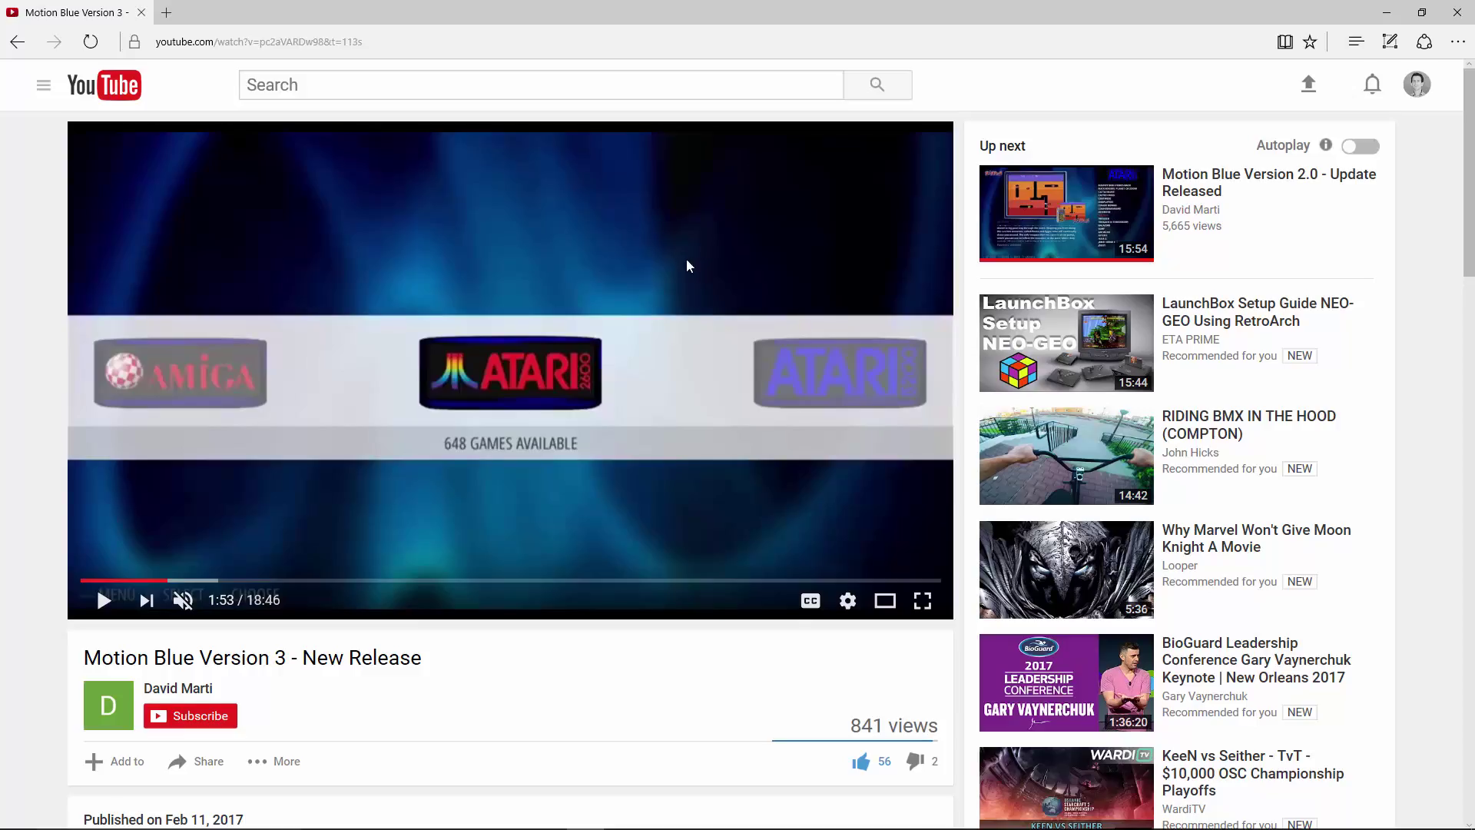
Open SHOW MORE on the 'Motion Blue Version 3 - New Release' description, then return to the player
scroll(270, 746, "down", 2)
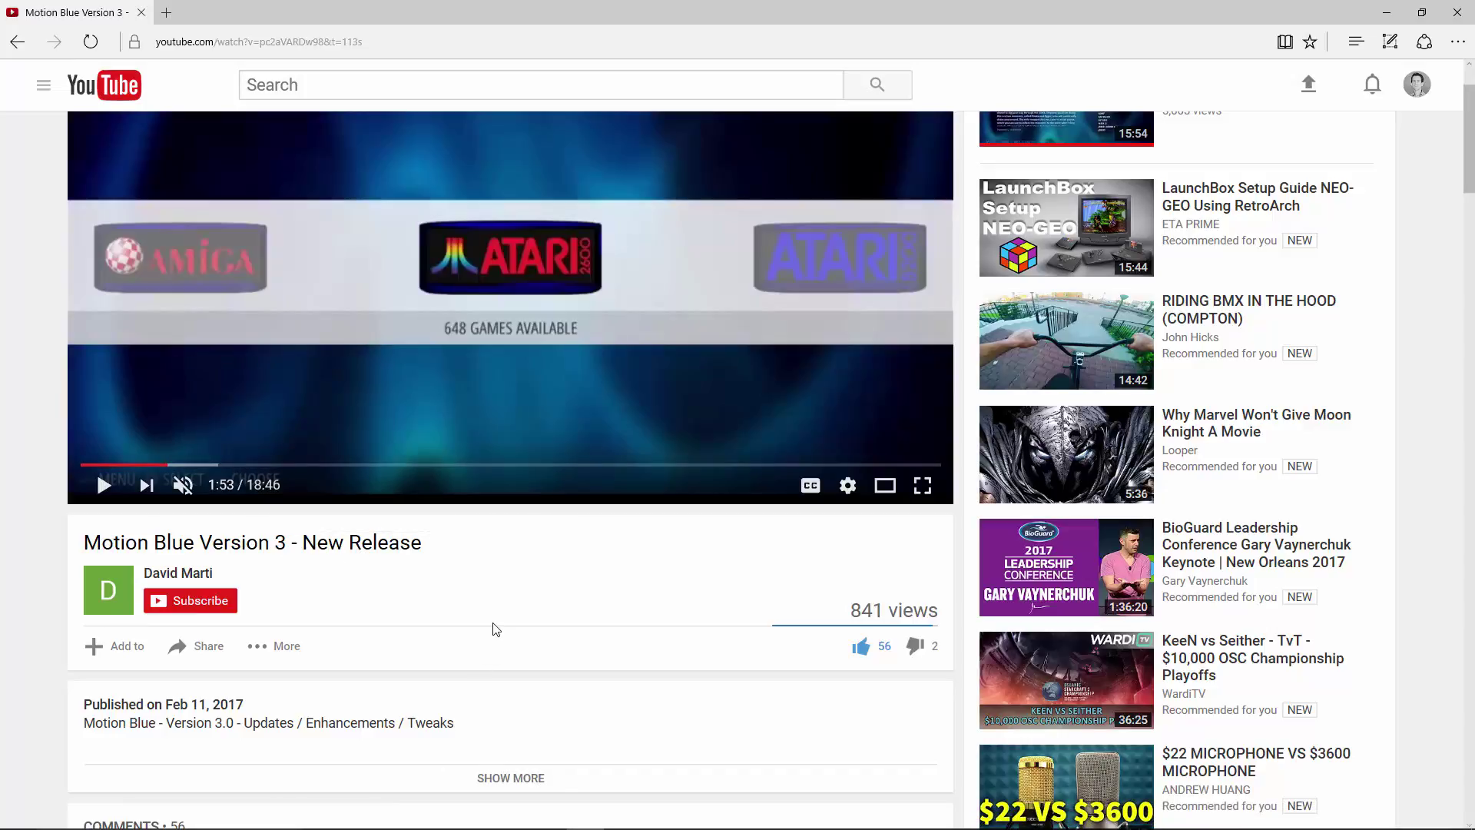
scroll(494, 625, "down", 4)
left_click(490, 431)
scroll(495, 618, "down", 5)
scroll(494, 619, "down", 5)
scroll(496, 618, "up", 10)
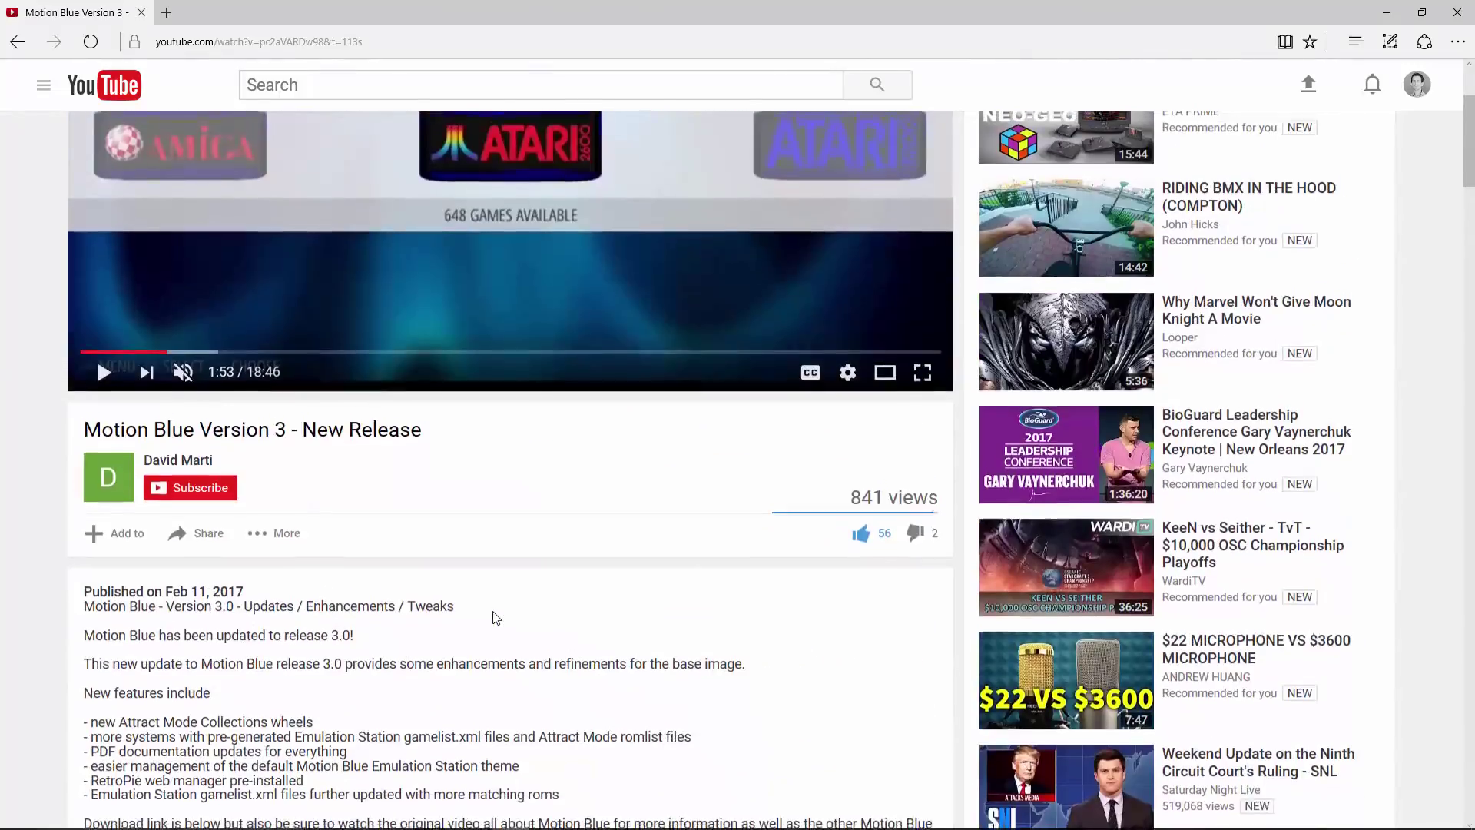
scroll(496, 618, "up", 3)
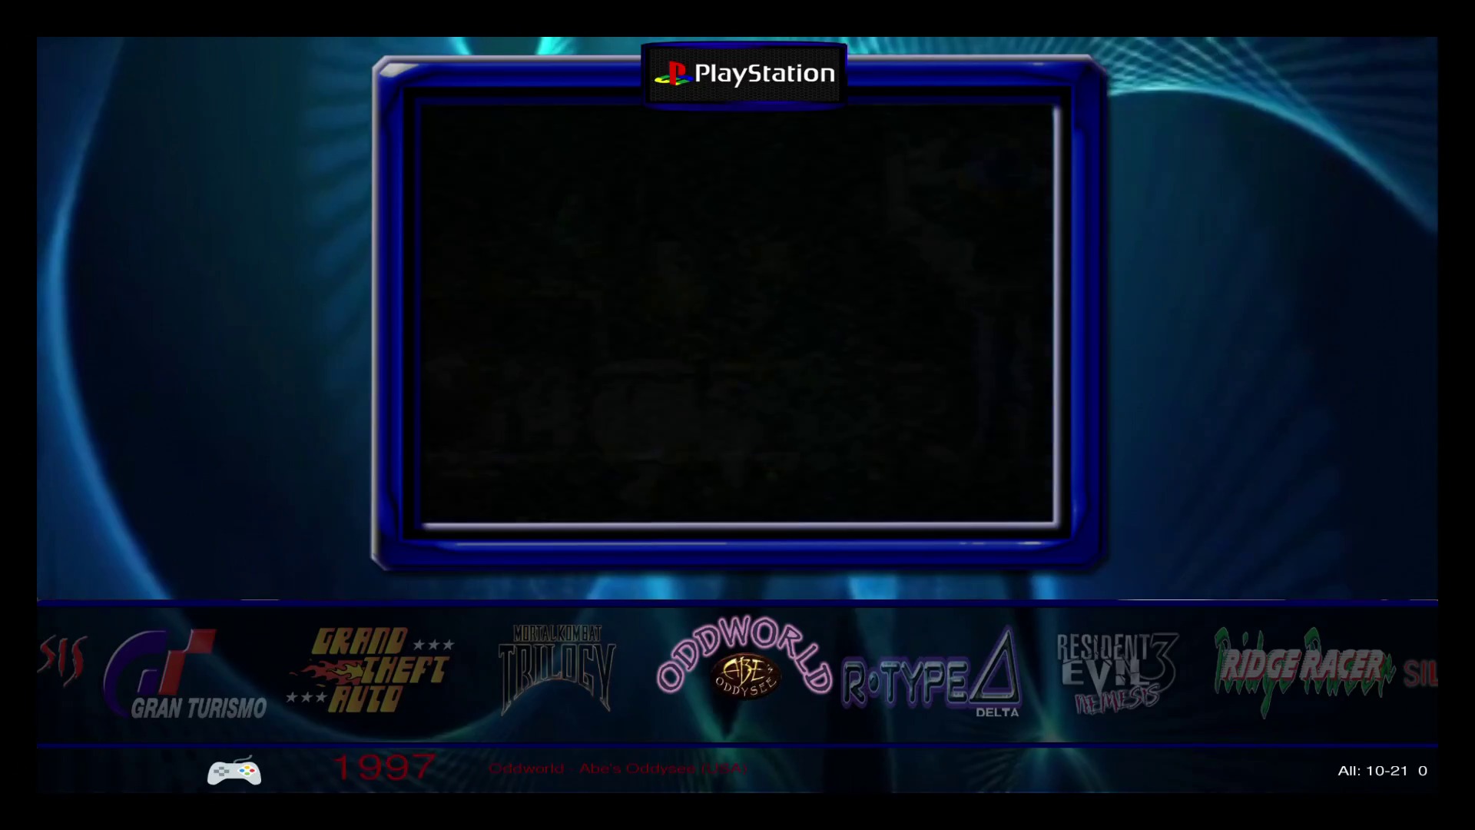
Settle the PlayStation wheel on Mortal Kombat Trilogy, stepping to Oddworld and back
key("Left")
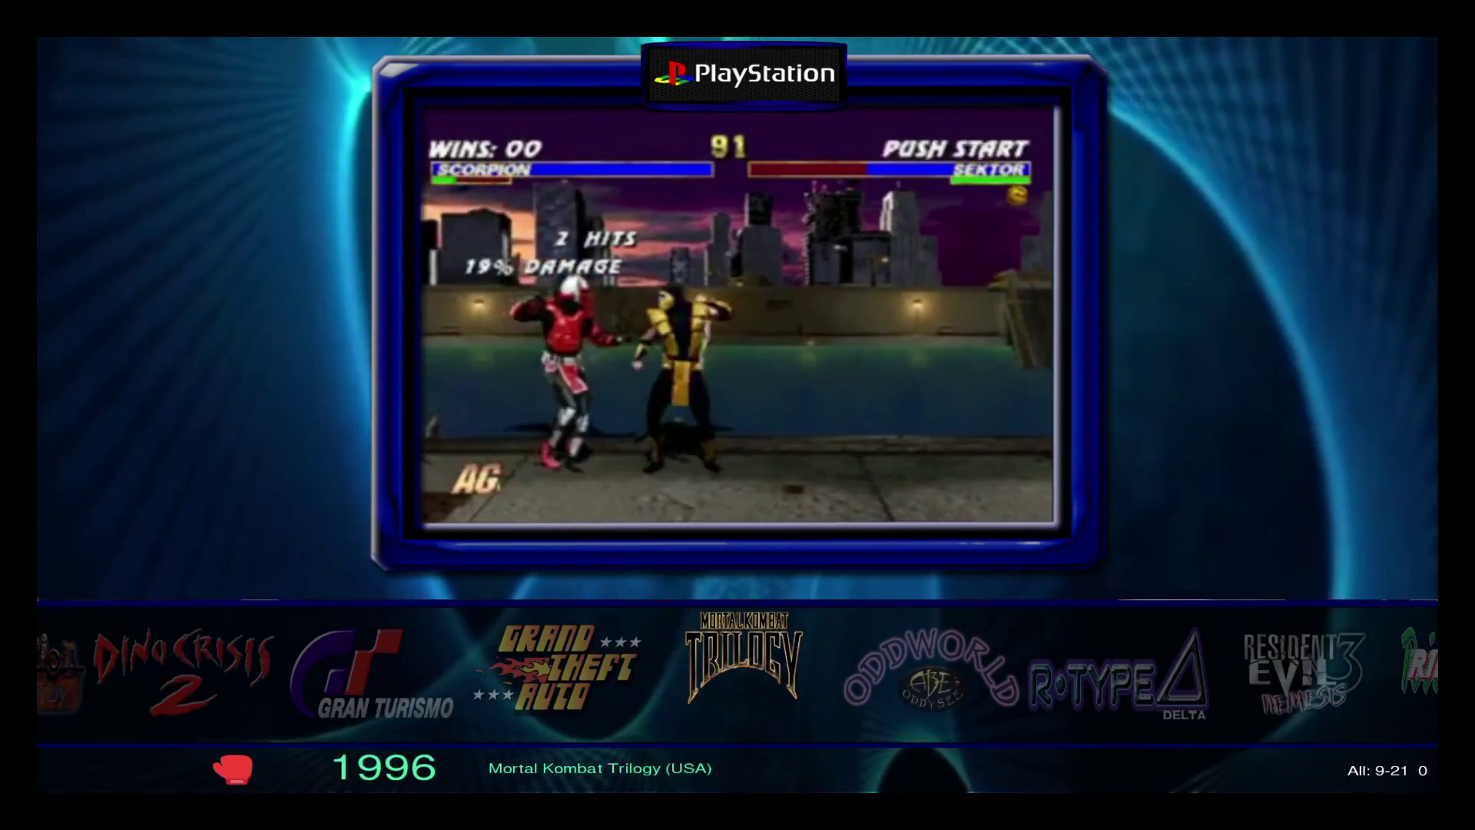
key("Right")
key("Left")
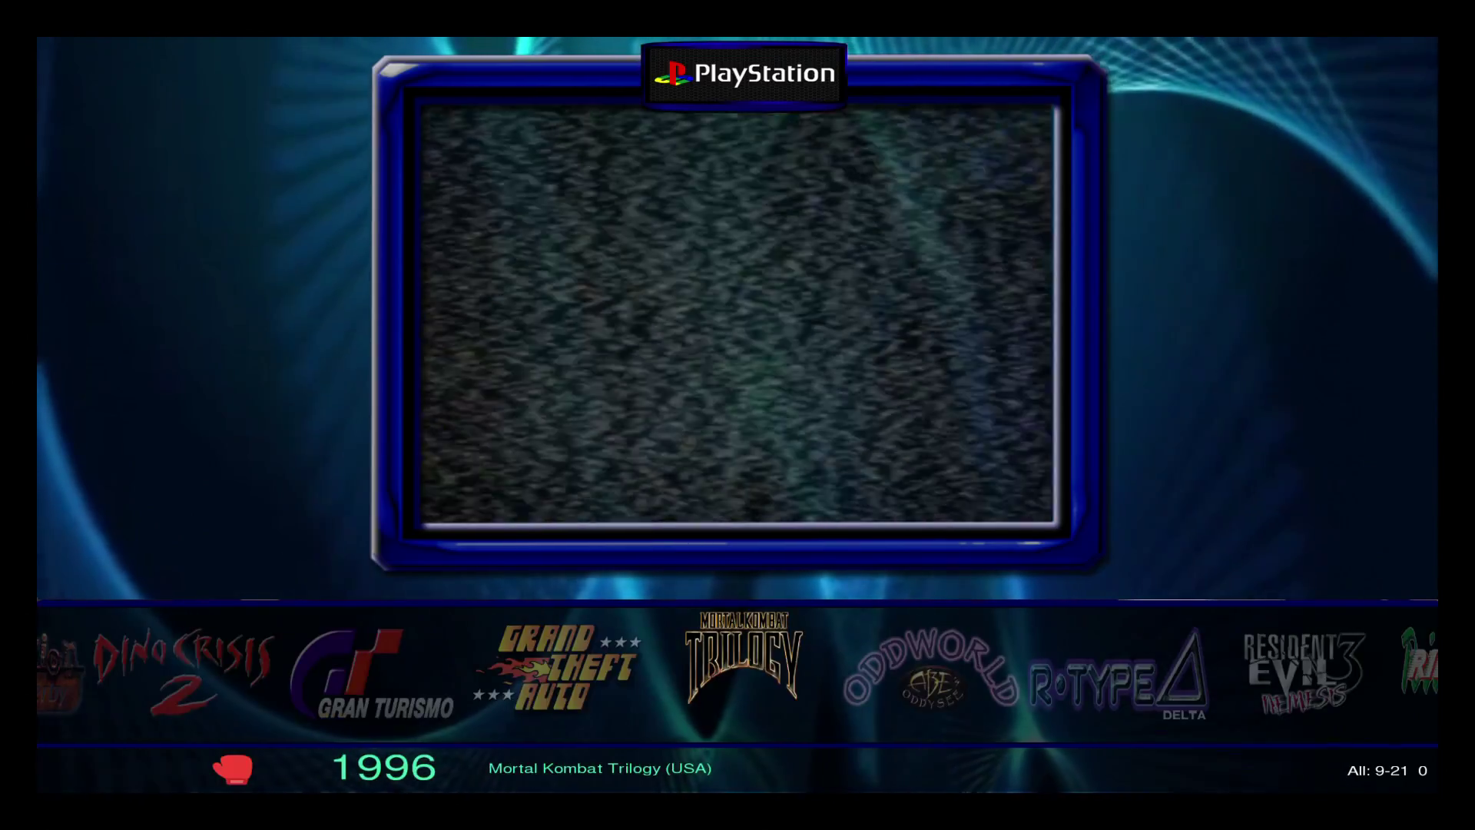